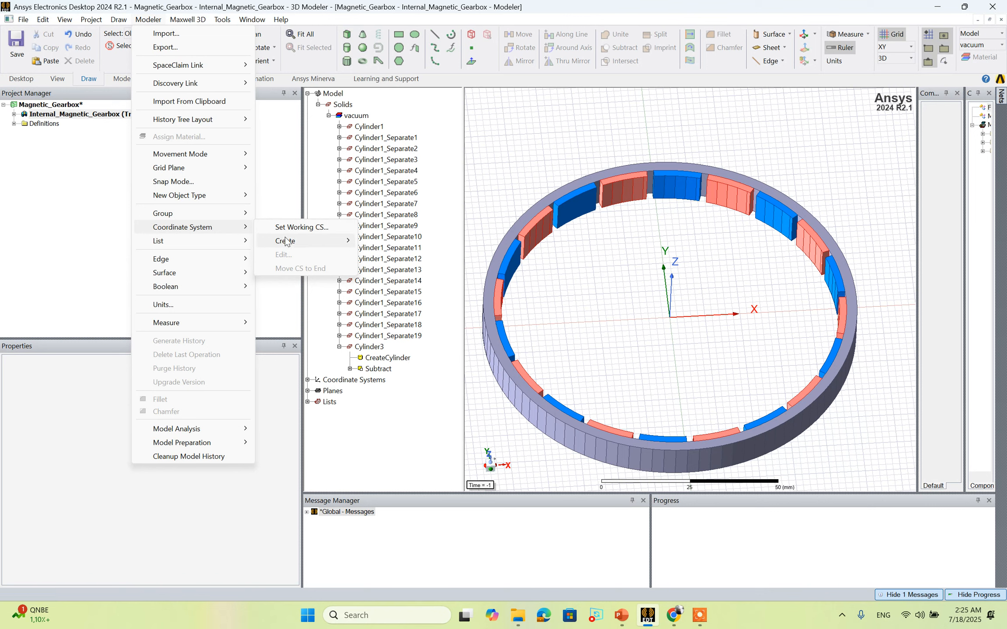
# Create an offset-and-rotated relative coordinate system at the global origin, with its X axis picked along the global Y direction.
pyautogui.moveTo(306, 241)
pyautogui.moveTo(389, 240)
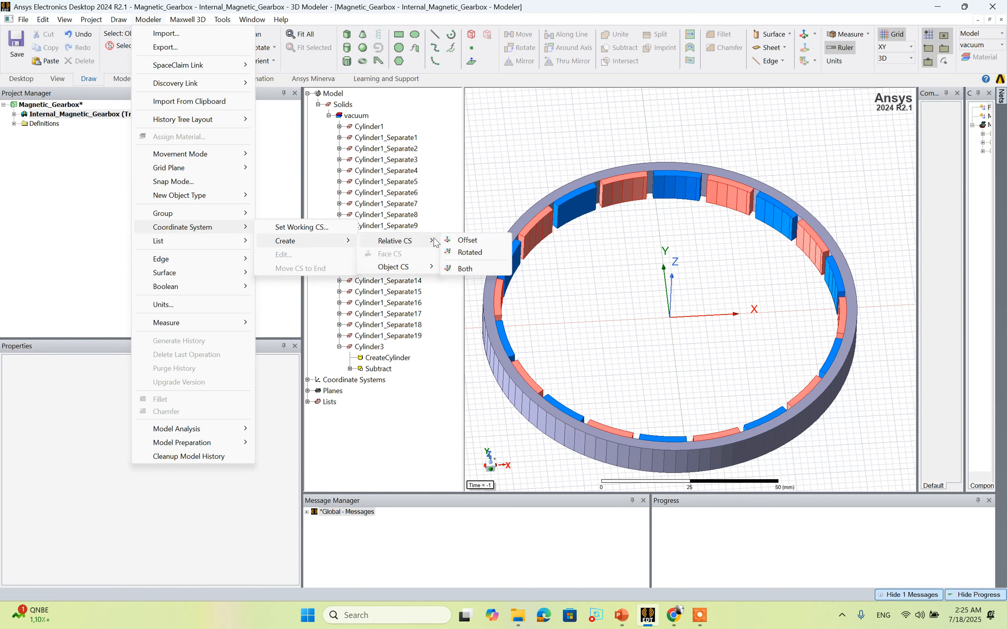
pyautogui.click(465, 269)
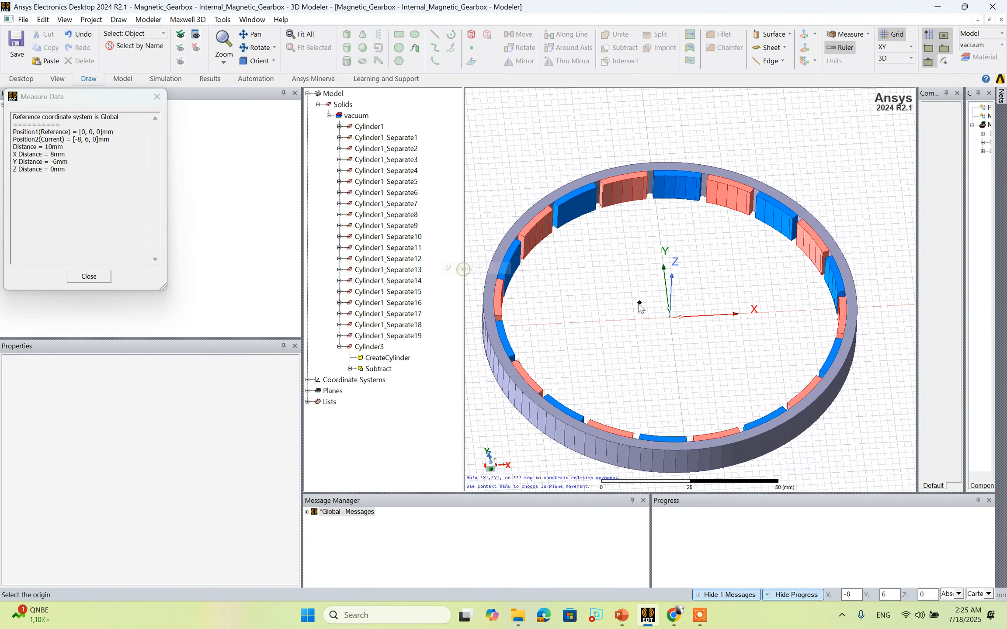
pyautogui.click(670, 318)
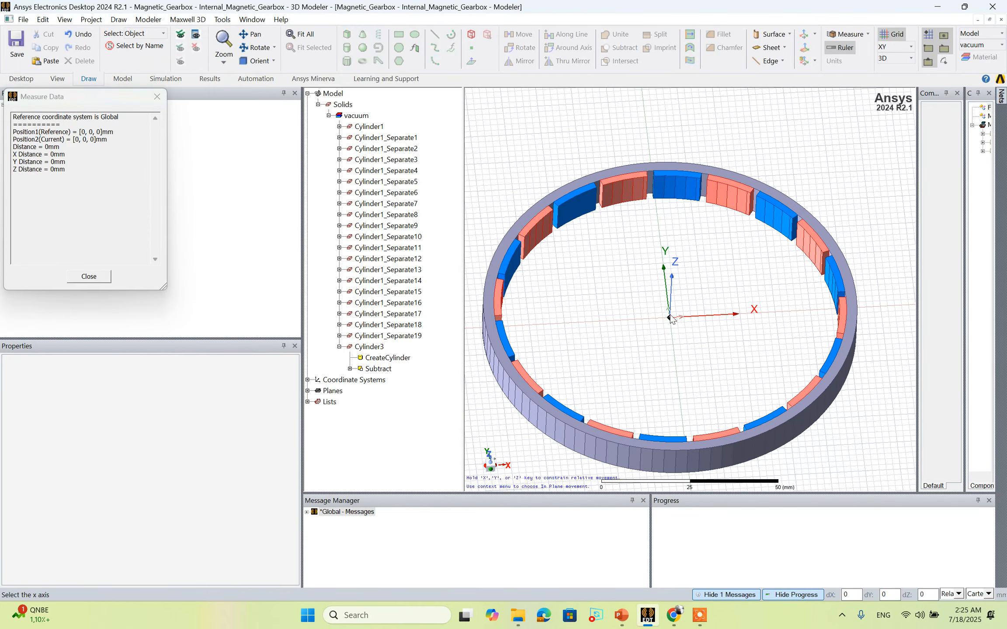
pyautogui.click(677, 290)
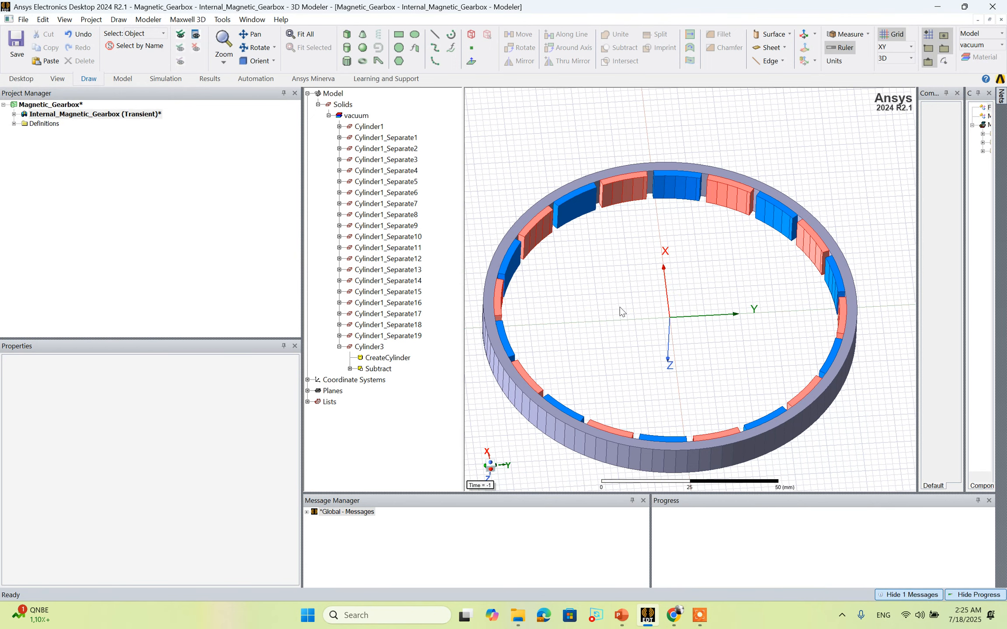
# Examine the origin and axis properties of the new relative coordinate system, close them without changes and select the Global system.
pyautogui.click(307, 380)
pyautogui.doubleClick(343, 403)
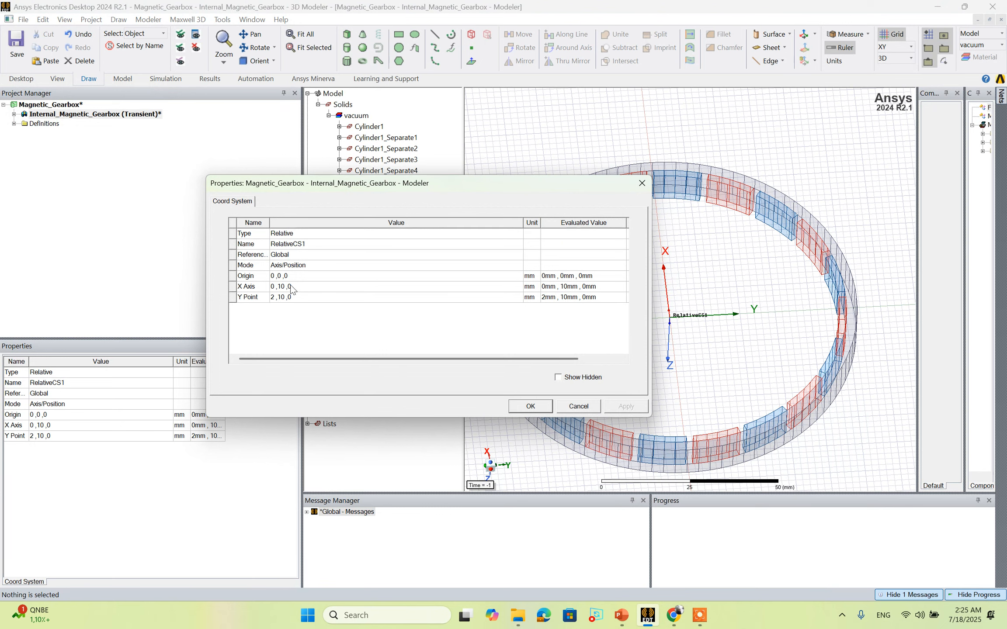
pyautogui.click(292, 276)
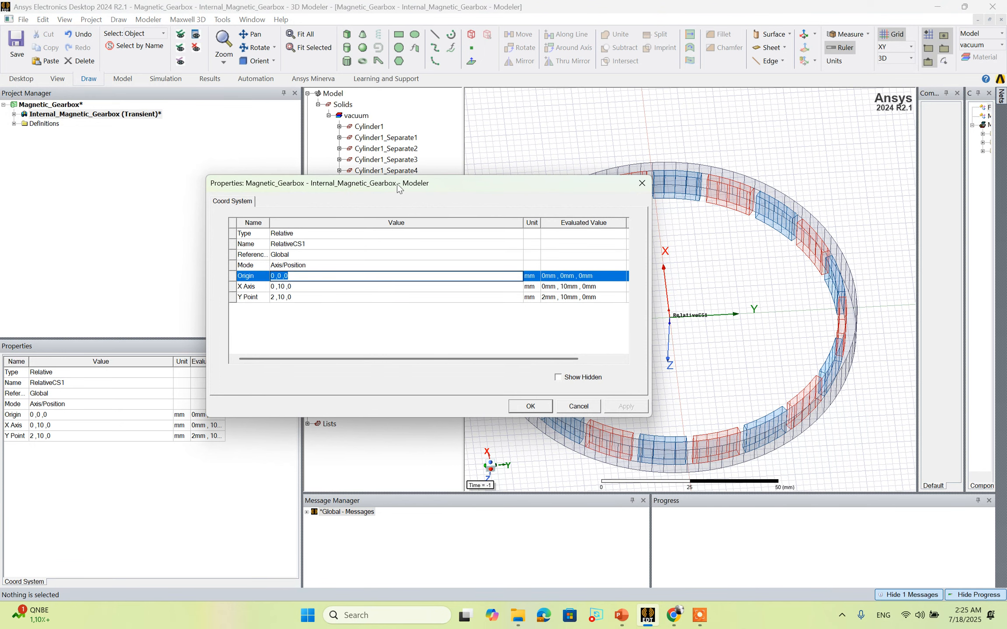
pyautogui.moveTo(397, 183); pyautogui.dragTo(382, 286)
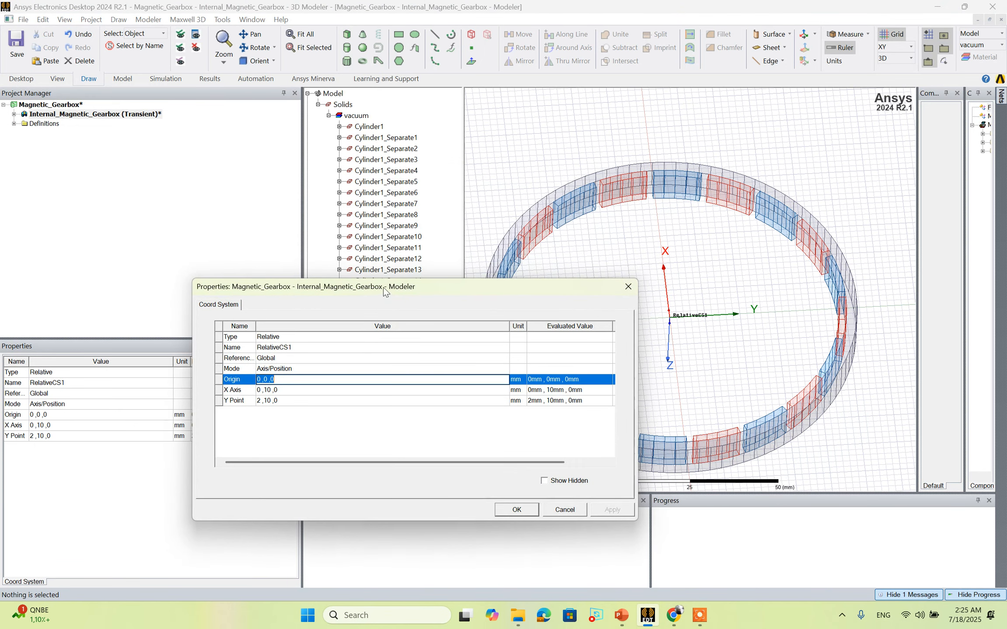
pyautogui.click(265, 379)
pyautogui.click(628, 286)
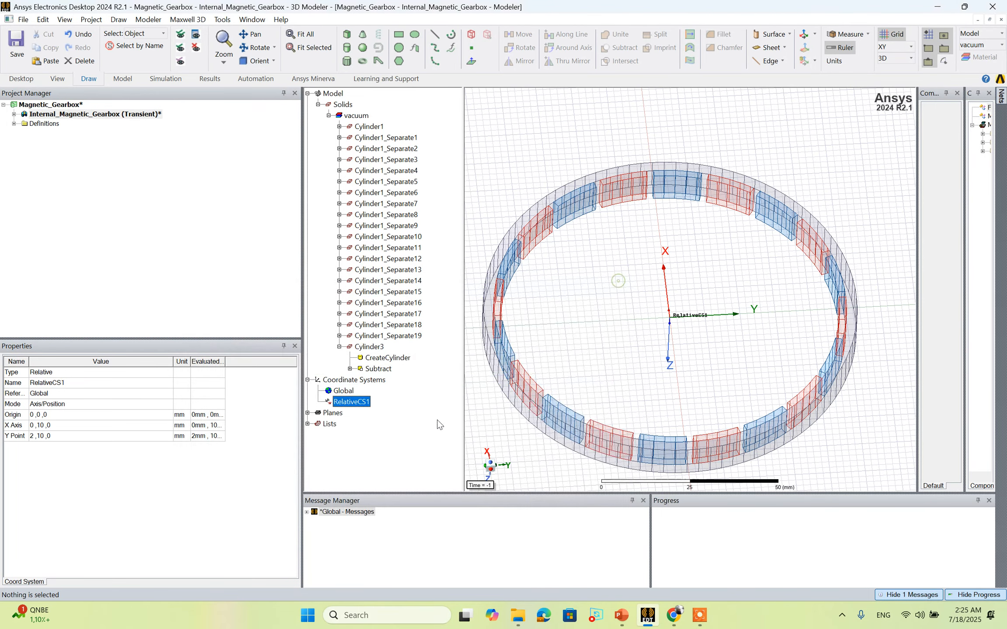
pyautogui.click(343, 392)
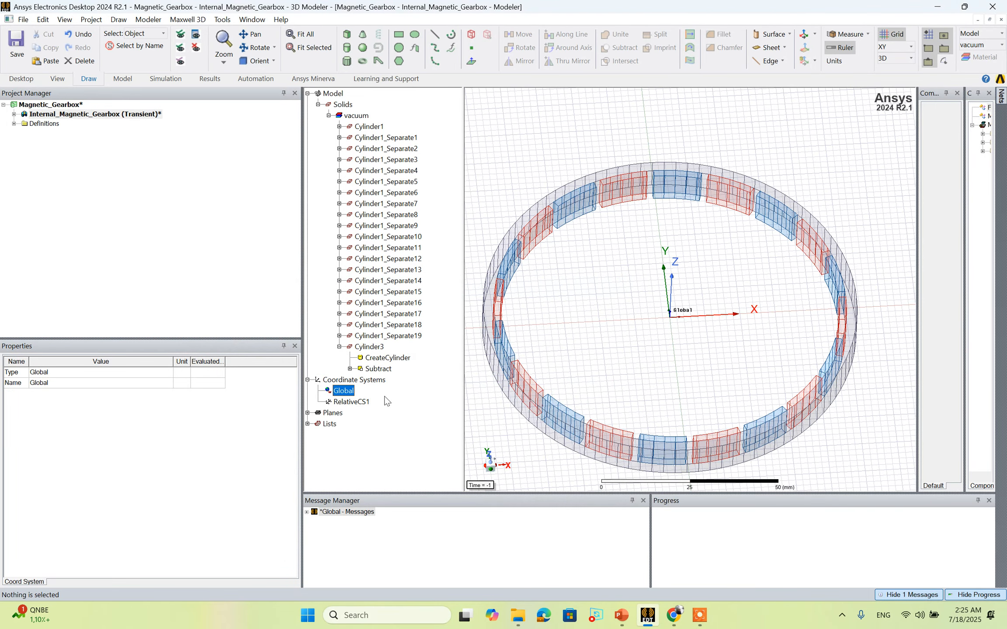
# Enter D_large_gear_ID-airgap as the first X Axis component in the properties of RelativeCS1.
pyautogui.doubleClick(366, 402)
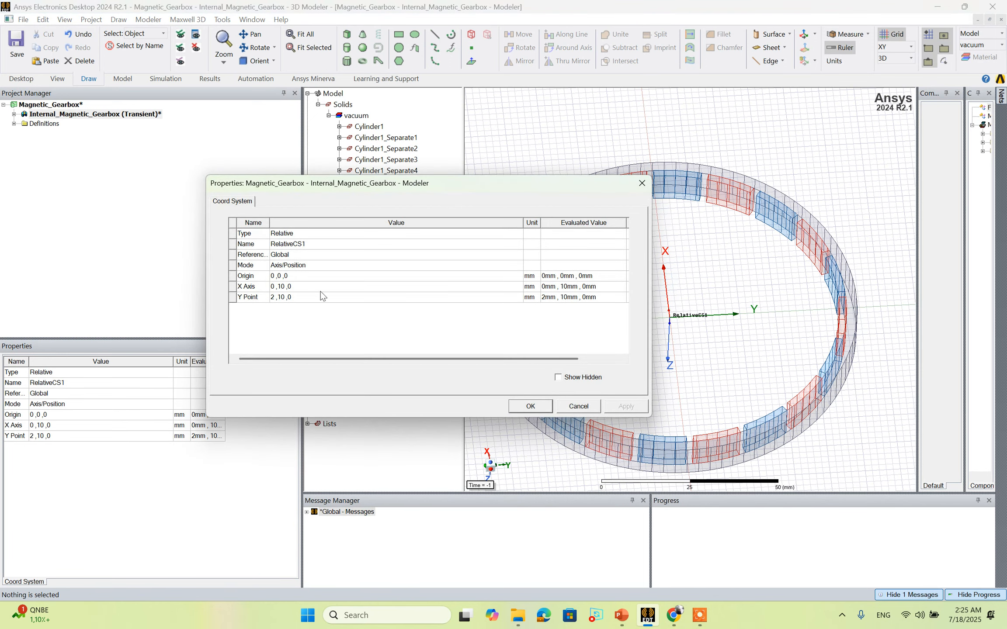
pyautogui.click(277, 287)
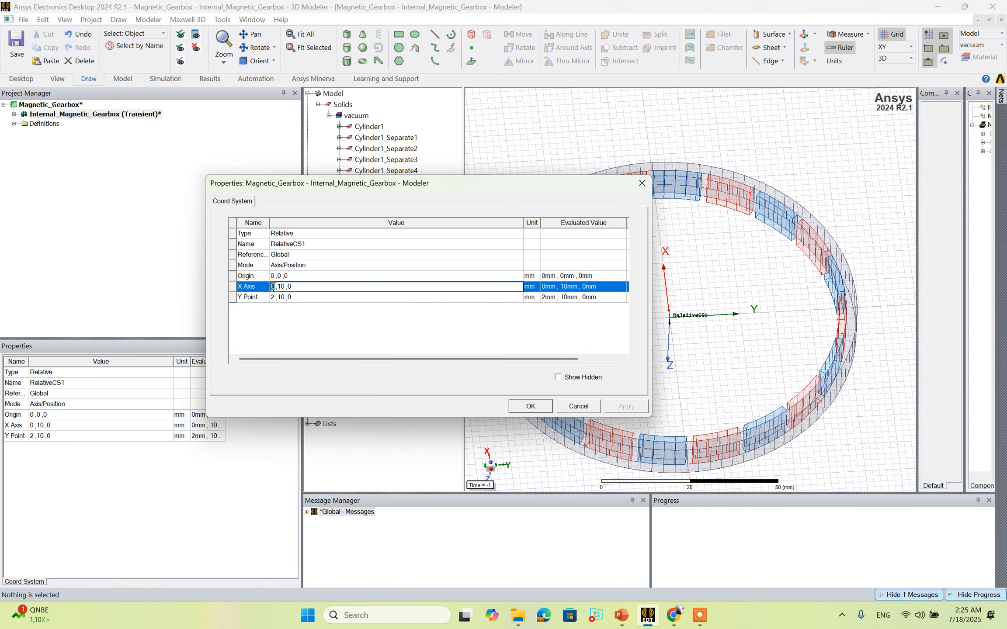
pyautogui.press('BackSpace')
pyautogui.write('D')
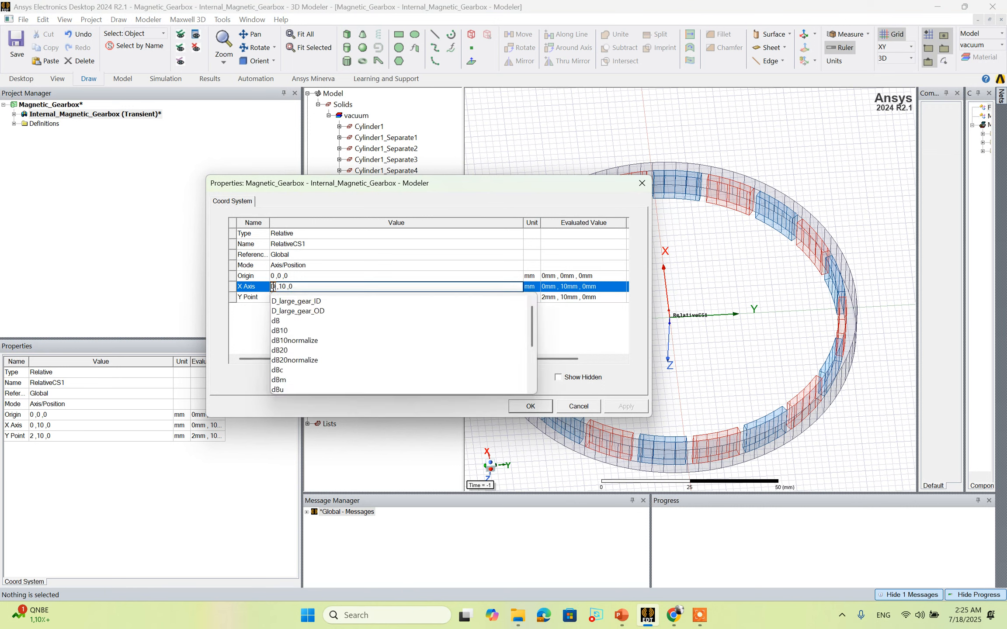
pyautogui.click(292, 303)
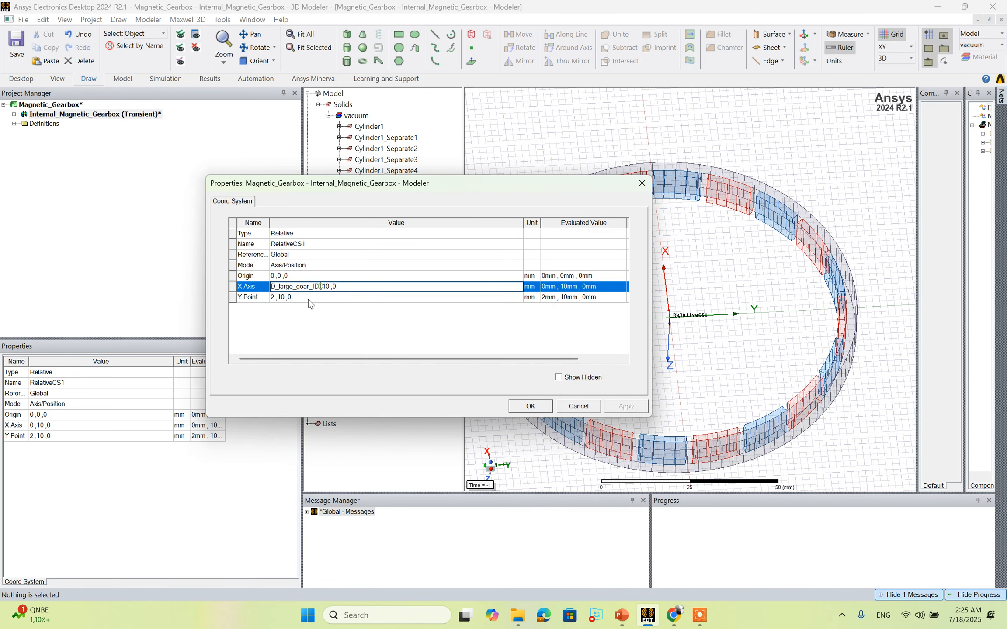
pyautogui.write('Air')
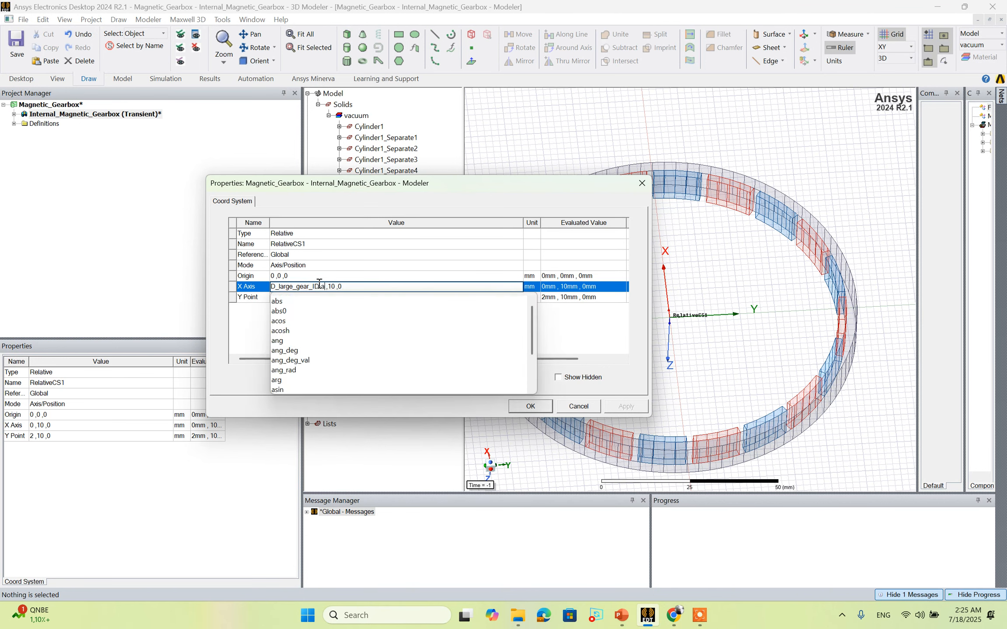
pyautogui.write('gao')
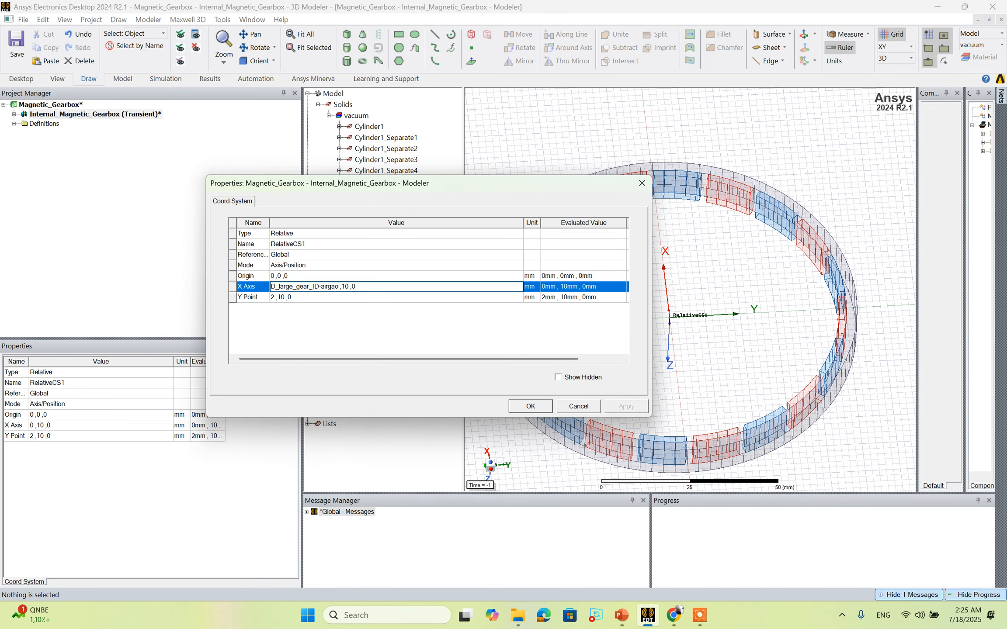
pyautogui.press('BackSpace')
pyautogui.write('p')
pyautogui.press('Return')
# Define the new airgap variable with unit type Length and a value of 1 mm.
pyautogui.click(394, 234)
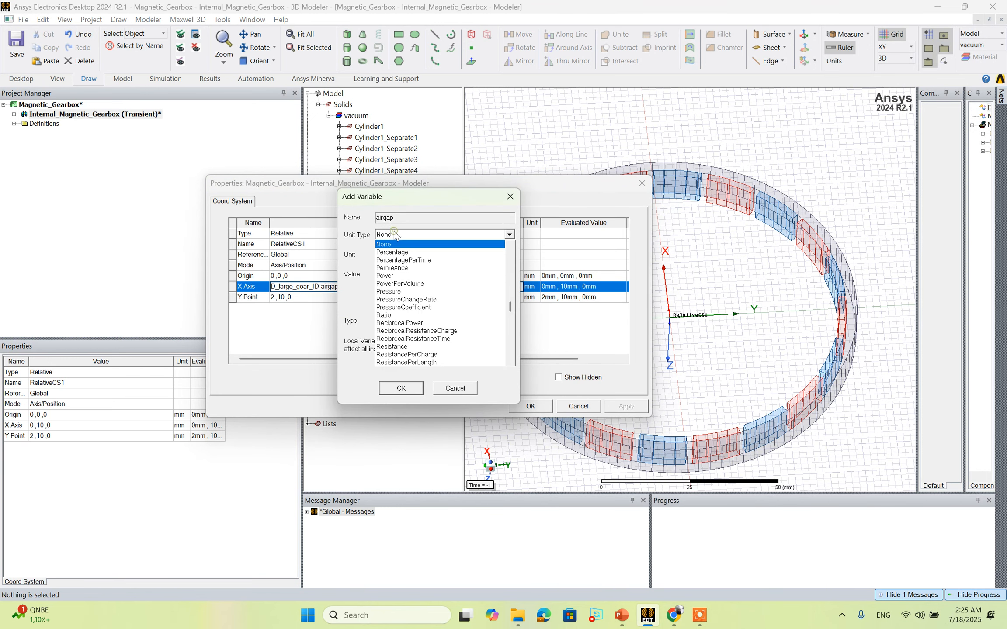
pyautogui.press('l')
pyautogui.click(394, 243)
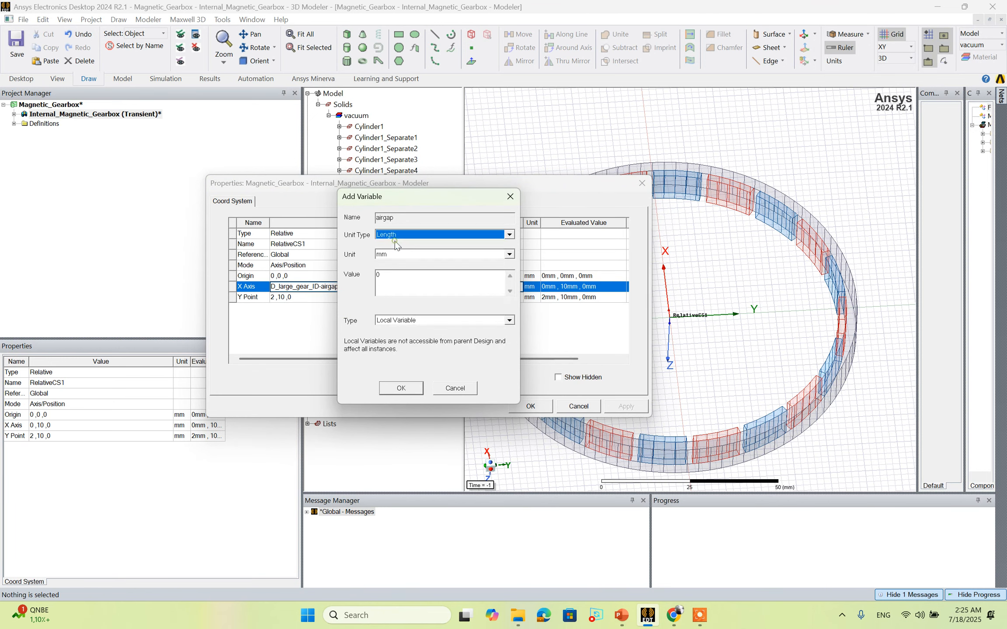
pyautogui.click(393, 279)
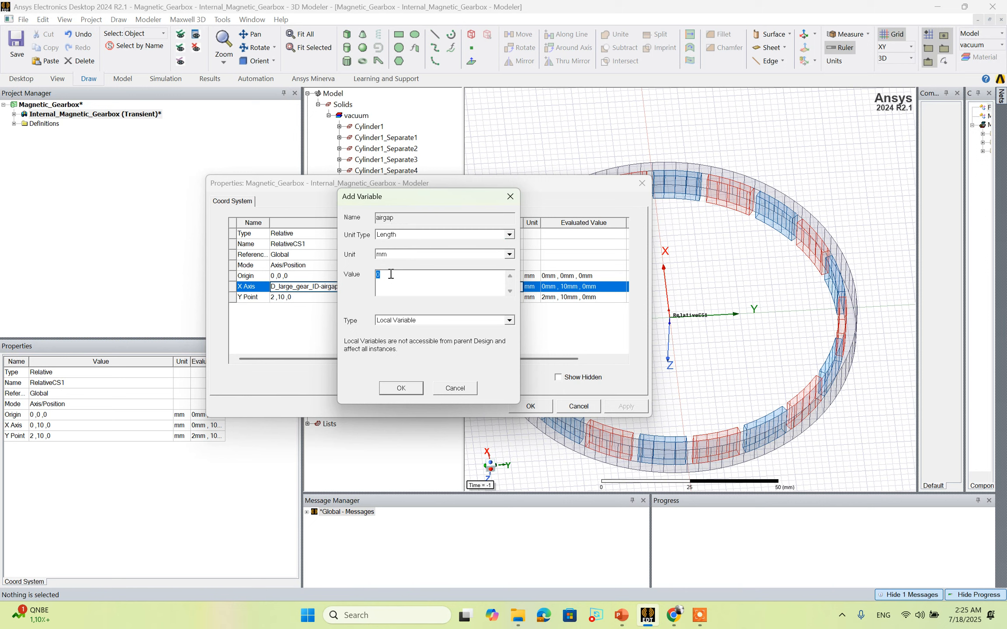
pyautogui.write('1m')
pyautogui.click(395, 387)
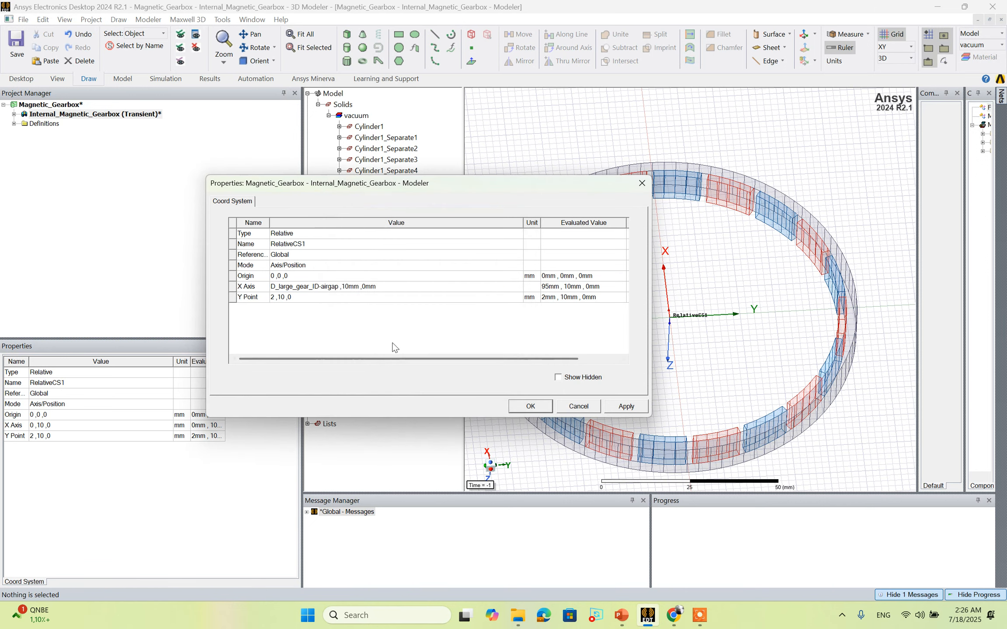
# Change the first X Axis component's expression to D_large_gear_ID/2-airgap-D_large_gear_OD/(2*5).
pyautogui.click(340, 288)
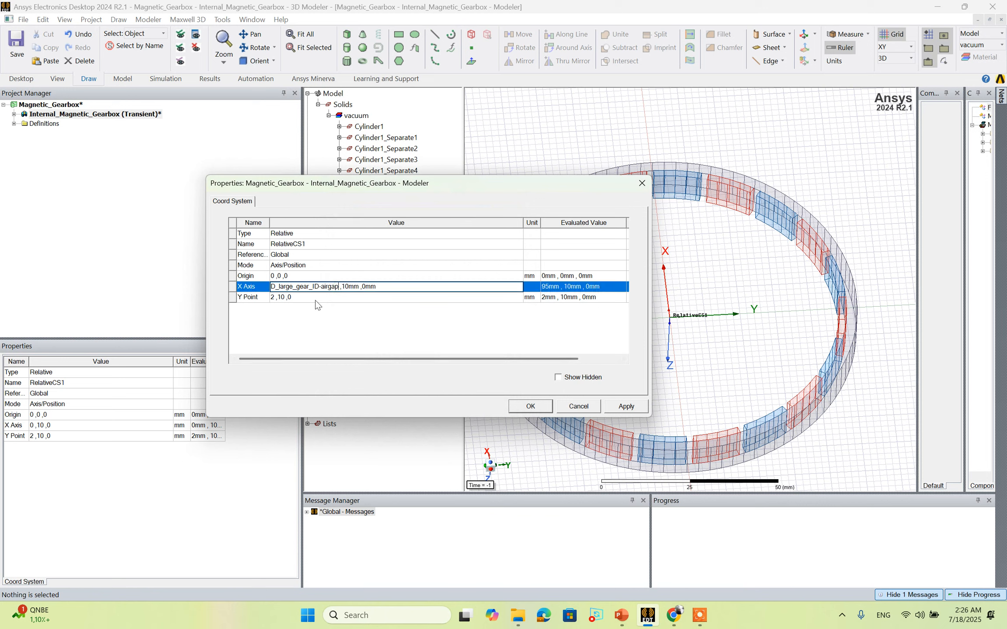
pyautogui.click(319, 287)
pyautogui.write('/2')
pyautogui.write('-')
pyautogui.write('-d')
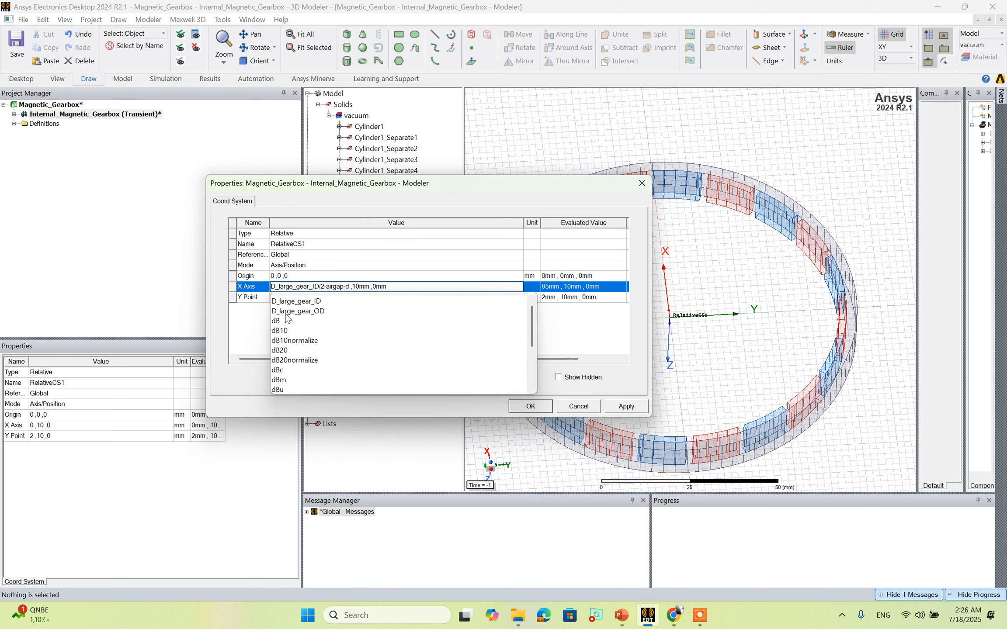
pyautogui.click(300, 314)
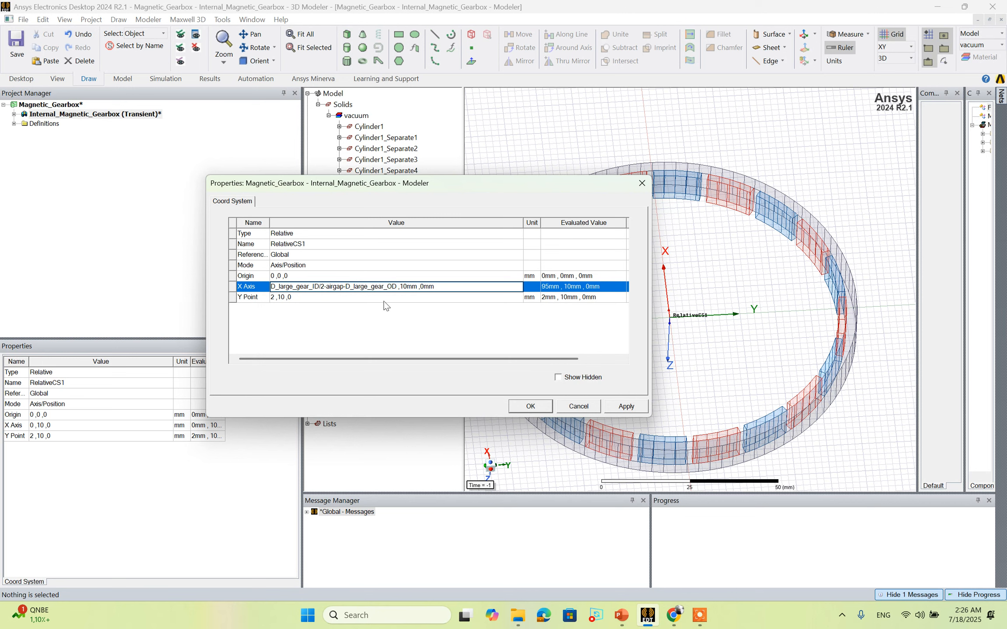
pyautogui.write('/2')
pyautogui.click(399, 287)
pyautogui.write('(')
pyautogui.press('Right')
pyautogui.write('*5)')
pyautogui.click(408, 319)
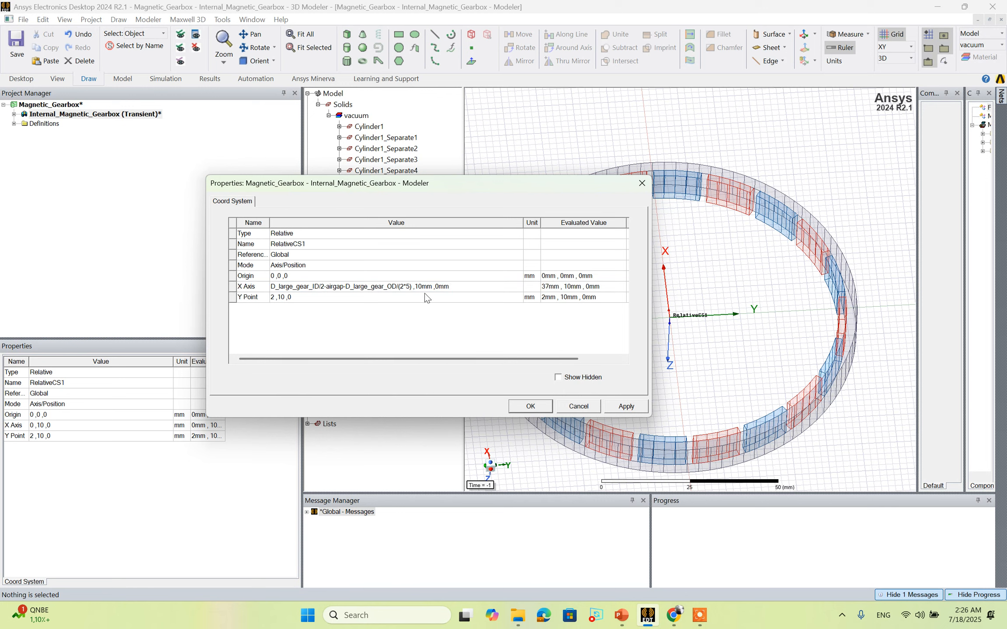
# Copy the gear-offset expression from the X Axis value and use it as the first component of the Origin.
pyautogui.click(369, 288)
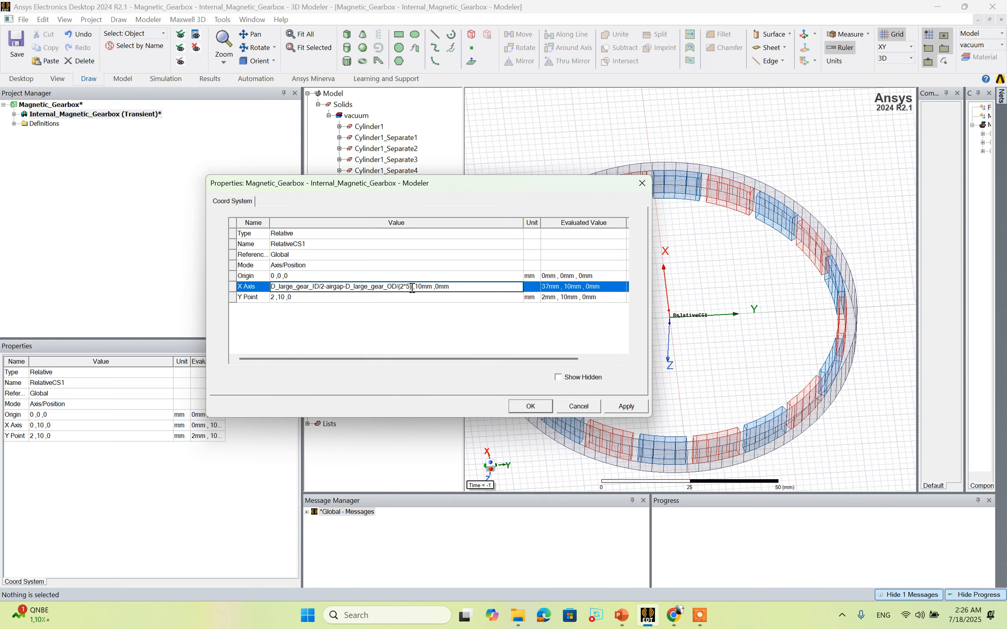
pyautogui.moveTo(411, 287); pyautogui.dragTo(288, 290)
pyautogui.hotkey('ctrl', 'c')
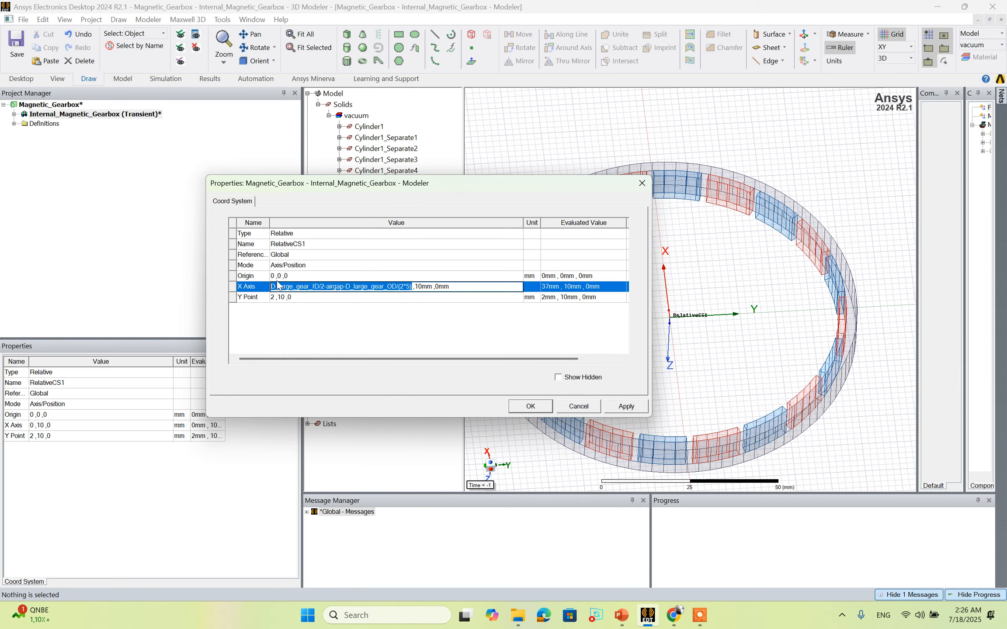
pyautogui.click(276, 277)
pyautogui.click(276, 276)
pyautogui.moveTo(276, 277); pyautogui.dragTo(270, 282)
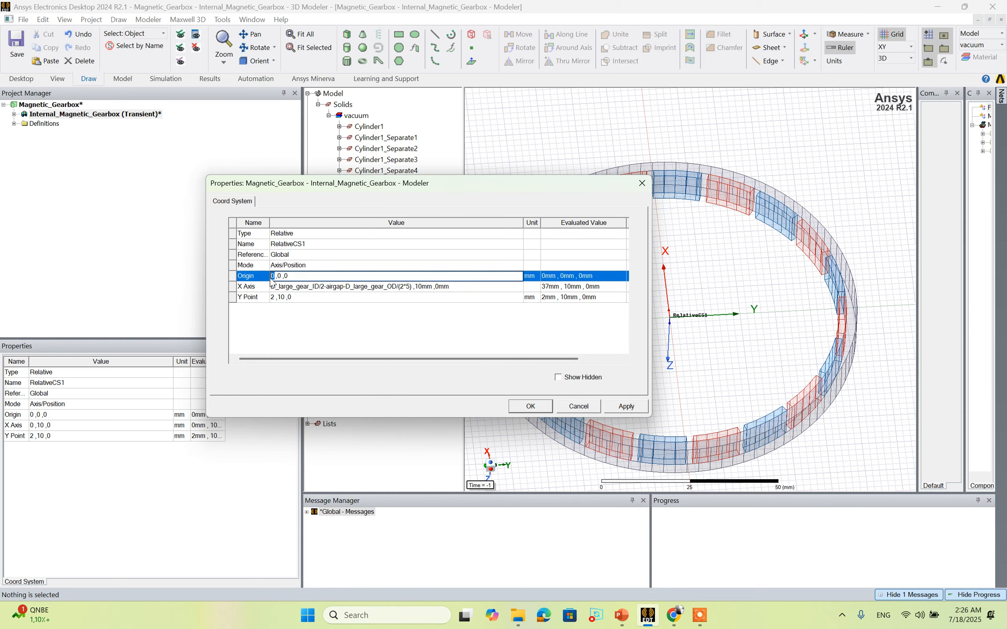
pyautogui.hotkey('ctrl', 'v')
# Set the X Axis to 1,0,0 and the Y Point to 0,1,0, and apply the coordinate system properties.
pyautogui.click(301, 288)
pyautogui.click(299, 287)
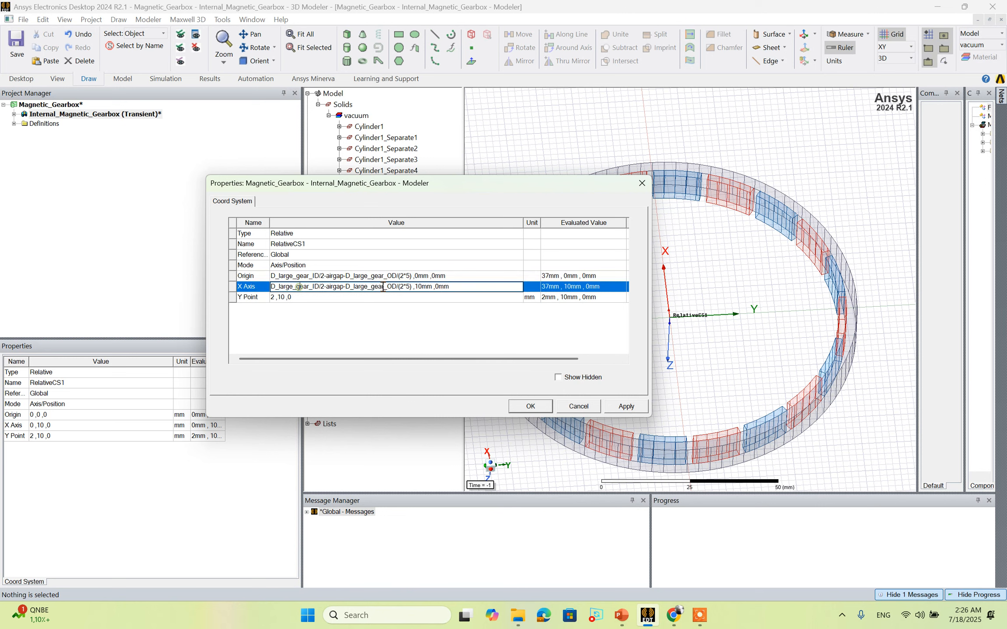
pyautogui.hotkey('ctrl', 'a')
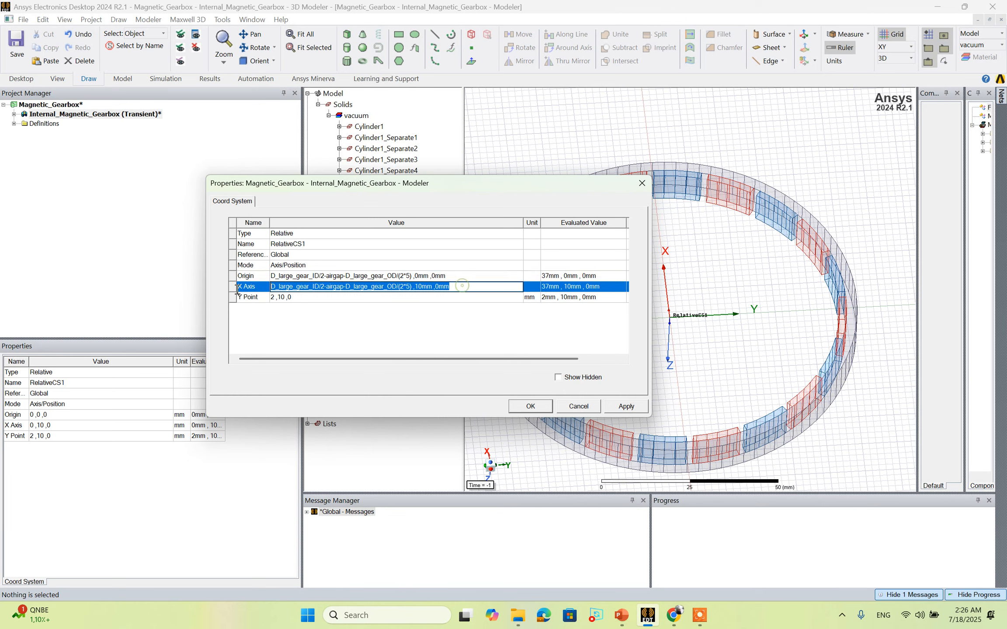
pyautogui.write('1,0,0')
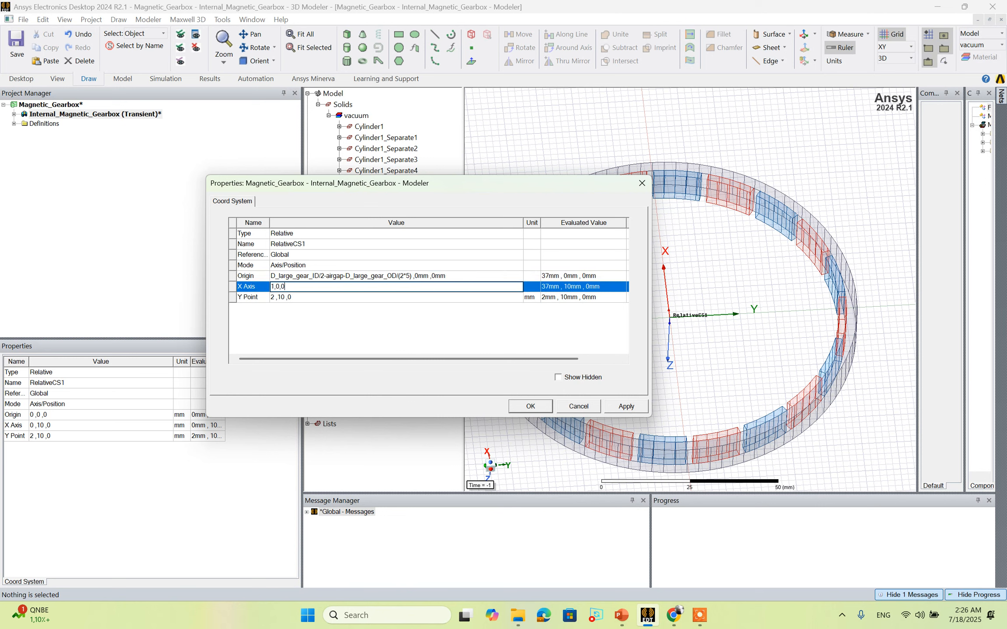
pyautogui.click(298, 298)
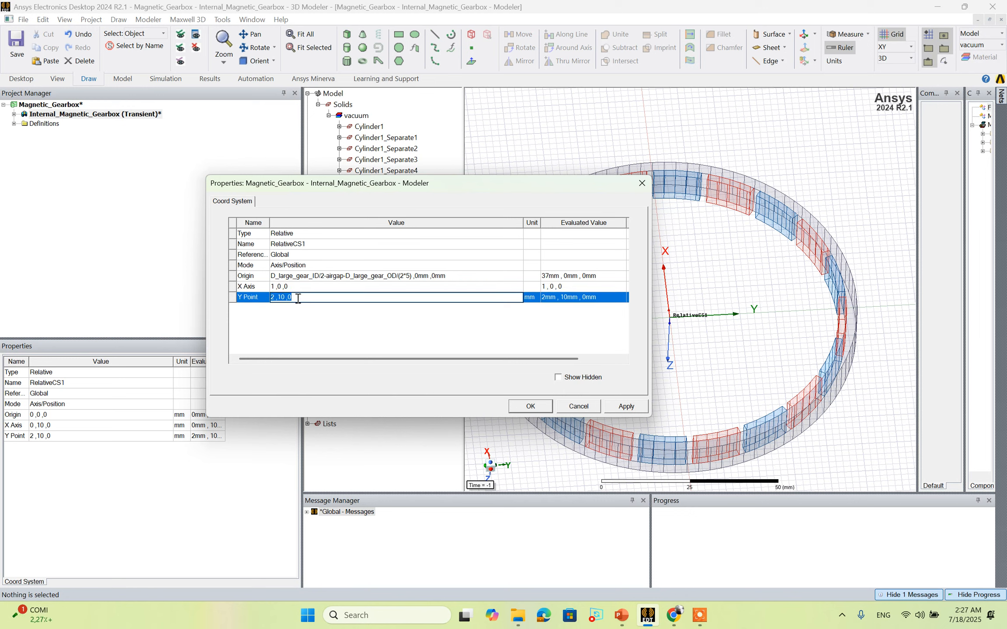
pyautogui.write('0 ,1 ,0')
pyautogui.click(332, 317)
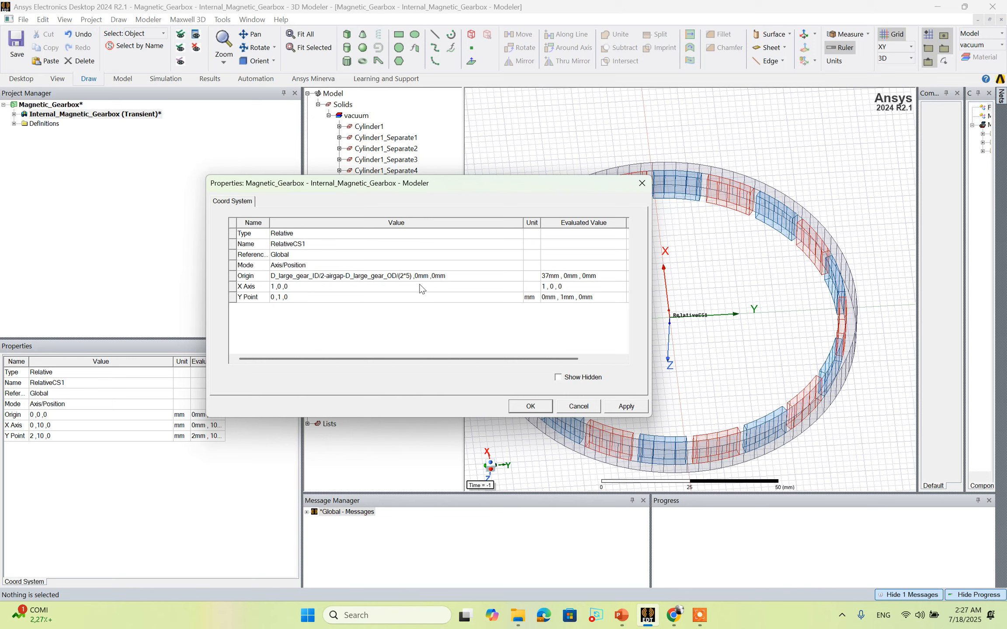
pyautogui.click(619, 407)
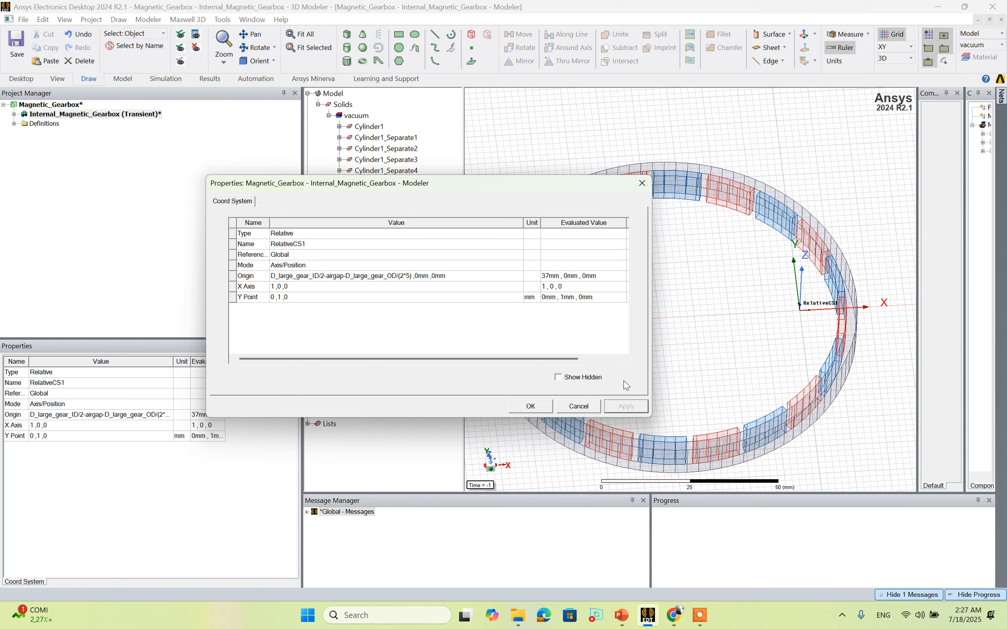
pyautogui.click(534, 406)
pyautogui.scroll(2, 889, 308)
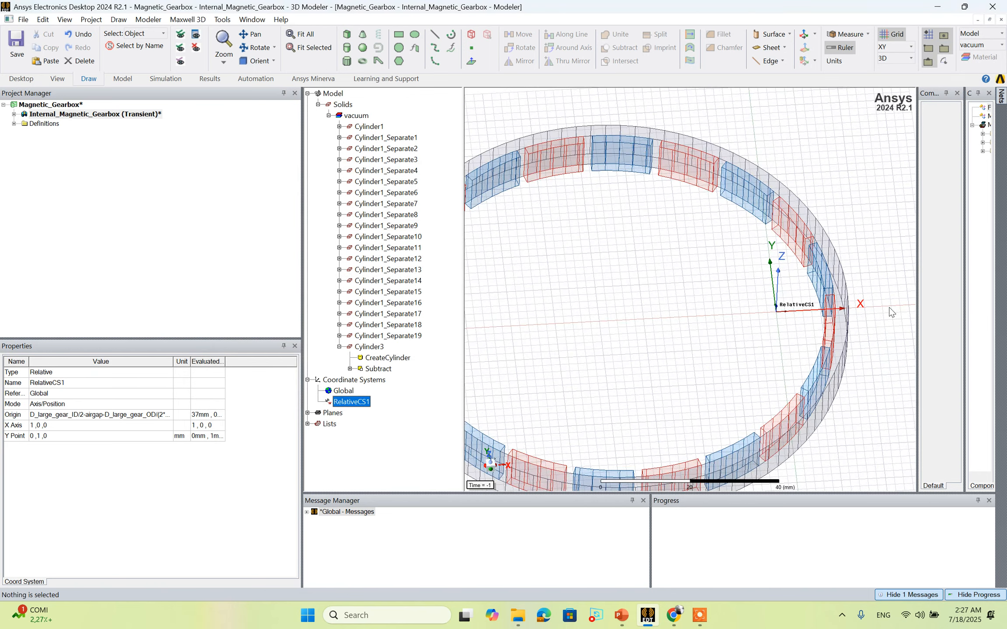
pyautogui.moveTo(847, 279); pyautogui.dragTo(848, 304, button='middle')
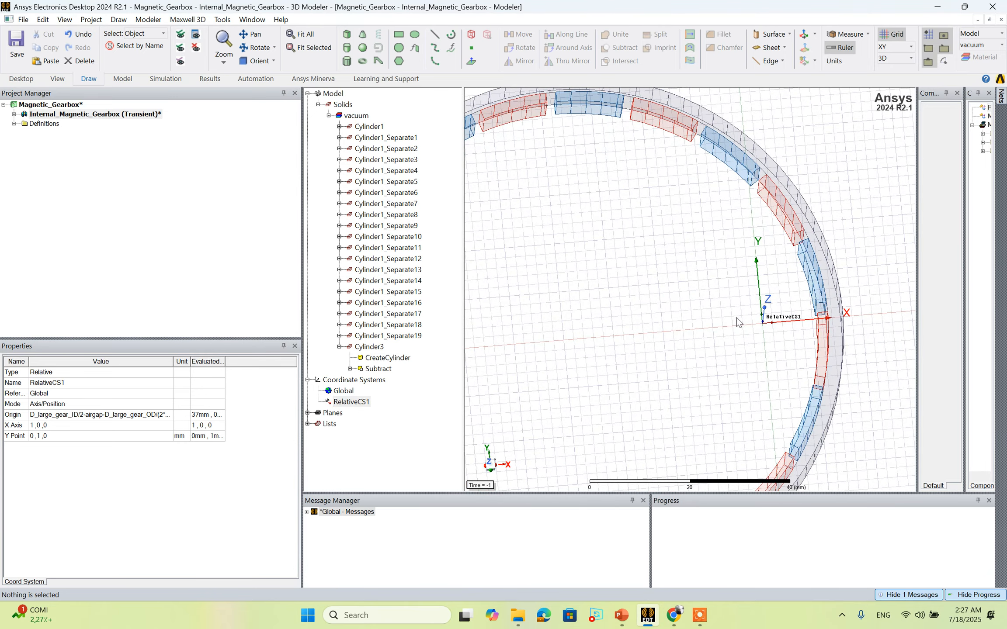
pyautogui.moveTo(737, 322)
pyautogui.mouseDown(button='middle')
pyautogui.moveTo(755, 280)
pyautogui.moveTo(762, 336)
pyautogui.mouseUp(button='middle')
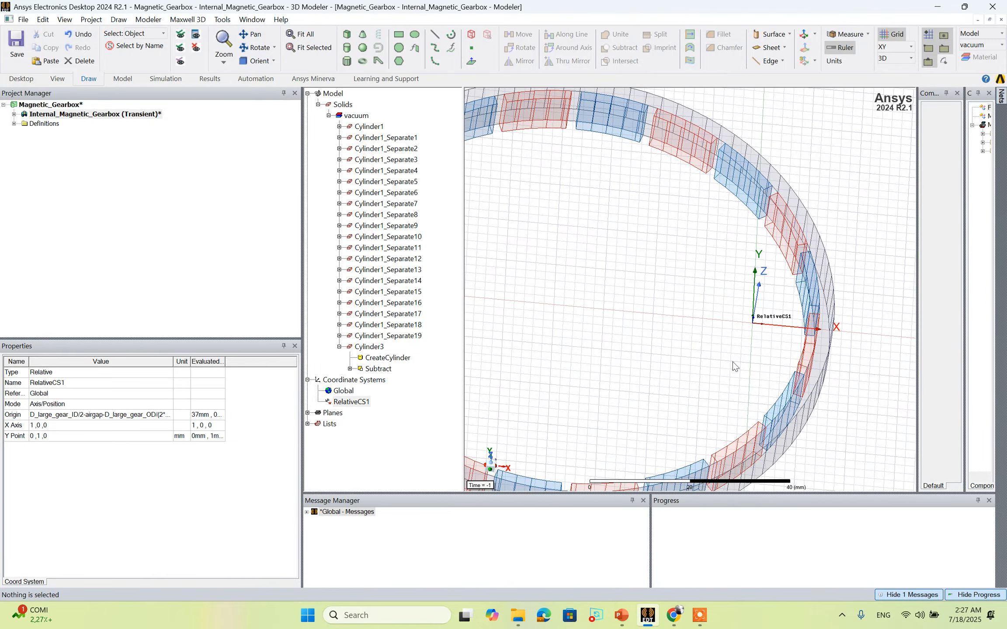
# Draw a cylinder centred on the RelativeCS1 origin, with a radius of about 10.2 mm and a height of 2 mm.
pyautogui.click(355, 402)
pyautogui.click(148, 19)
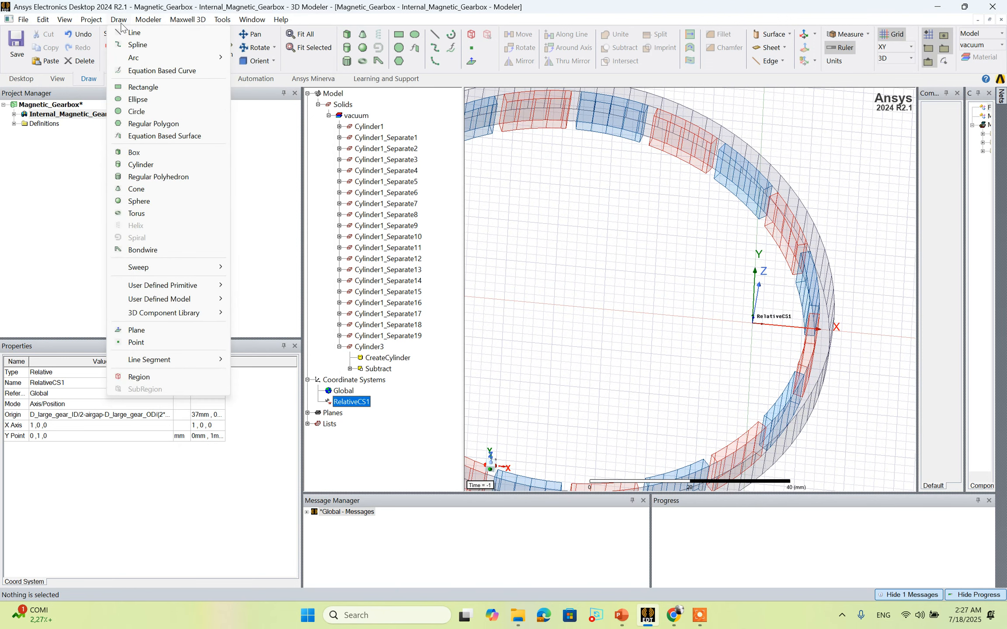
pyautogui.click(252, 3)
pyautogui.click(346, 48)
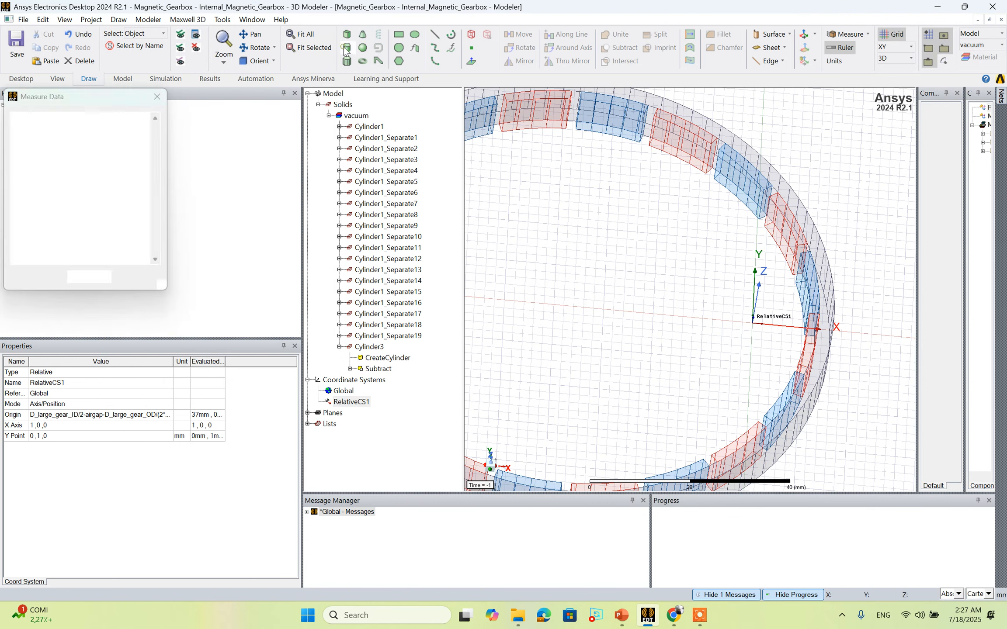
pyautogui.click(753, 322)
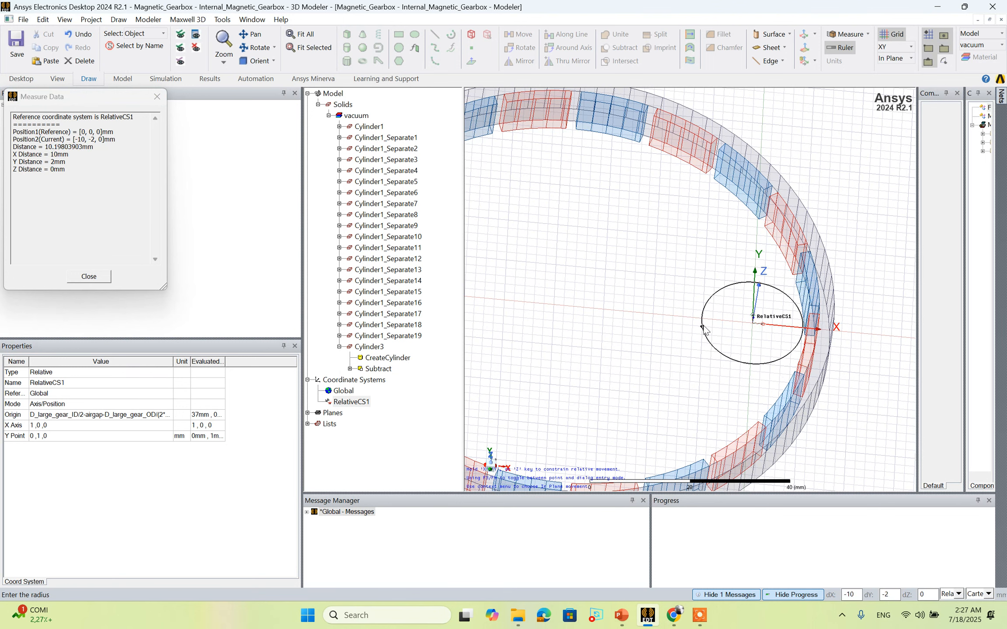
pyautogui.click(702, 328)
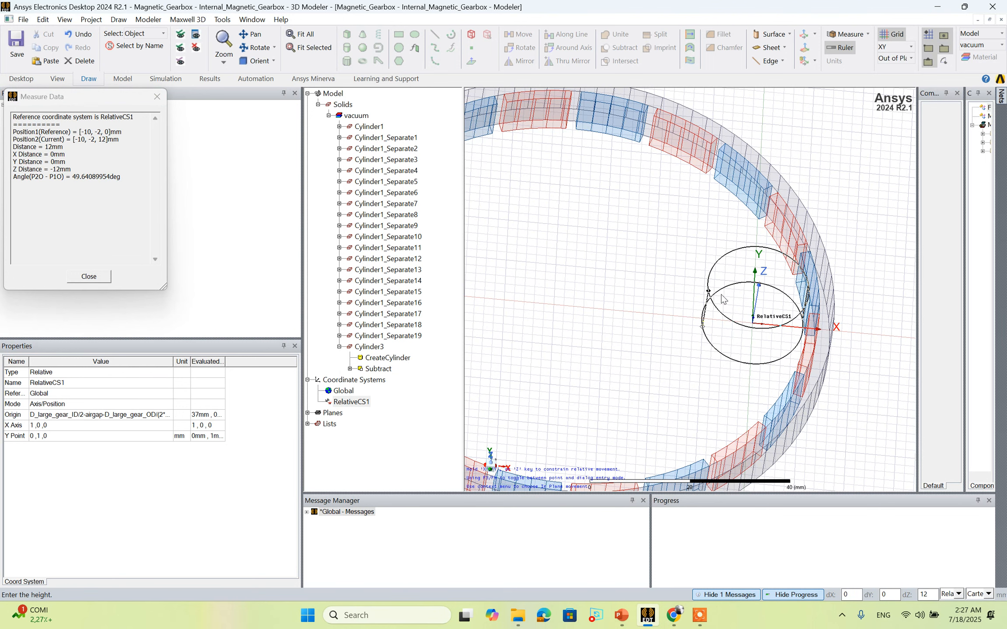
pyautogui.click(712, 323)
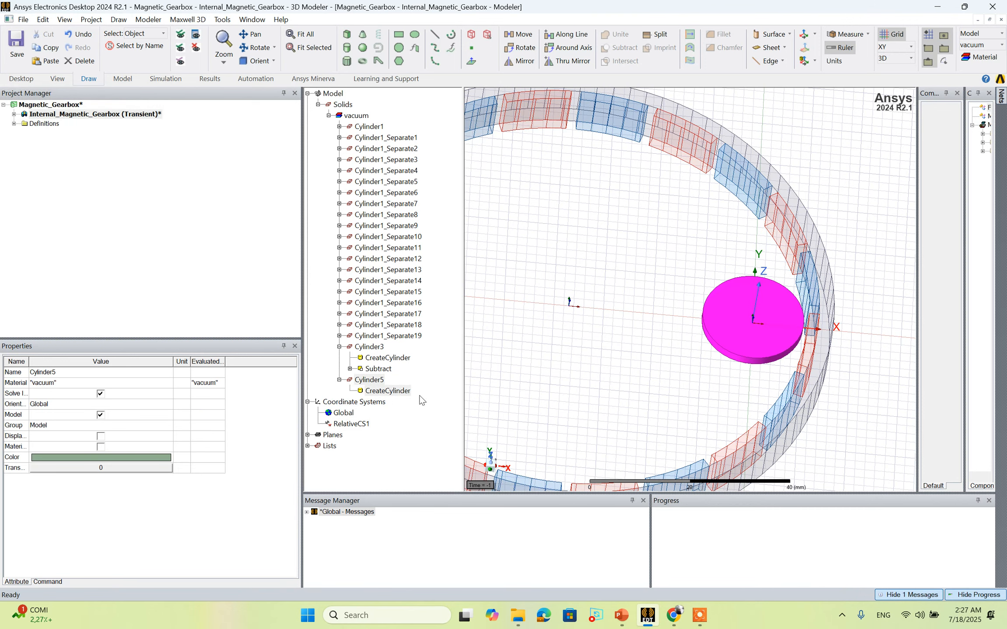
# Set the new cylinder's radius to the expression D_large_gear_OD/(2*5).
pyautogui.doubleClick(389, 393)
pyautogui.click(356, 276)
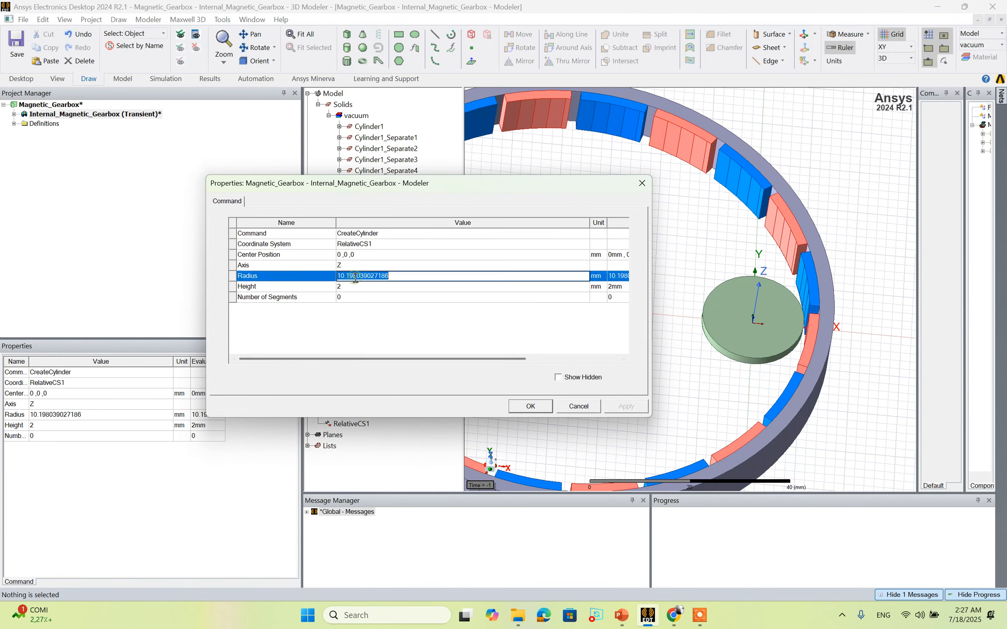
pyautogui.write('d')
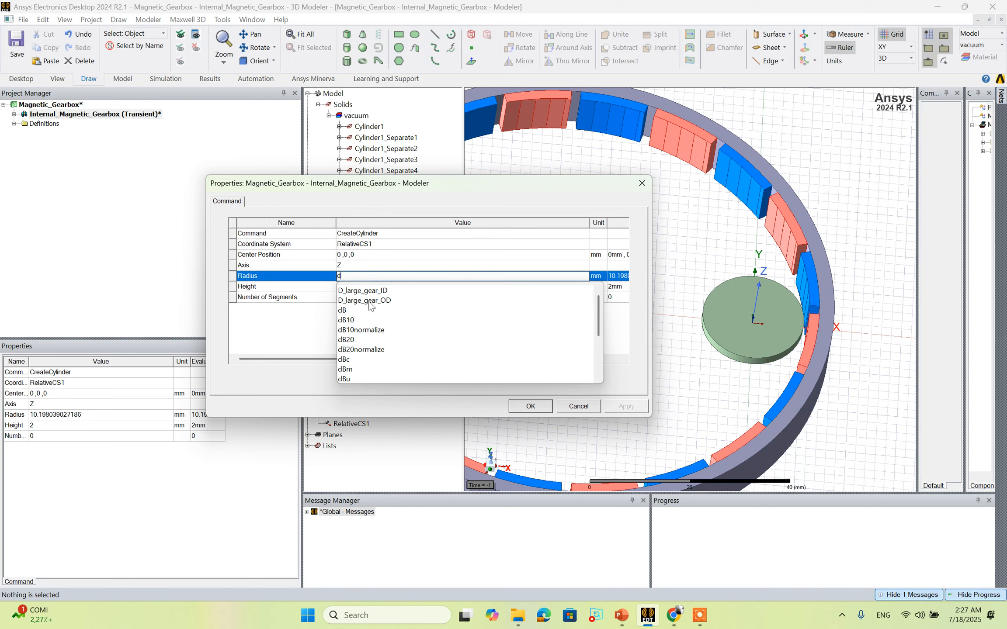
pyautogui.click(370, 302)
pyautogui.click(398, 275)
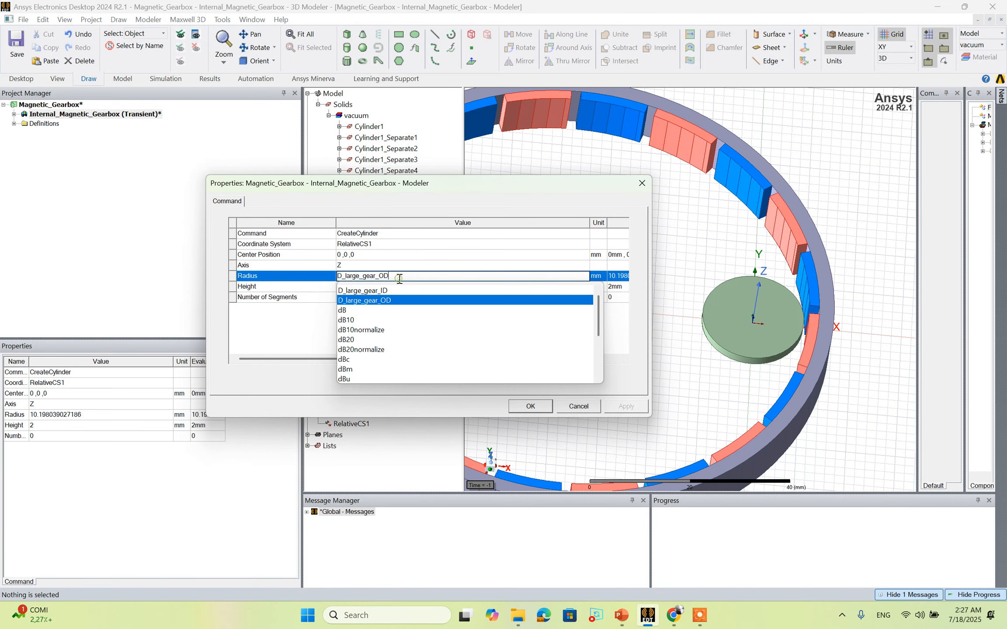
pyautogui.write('/')
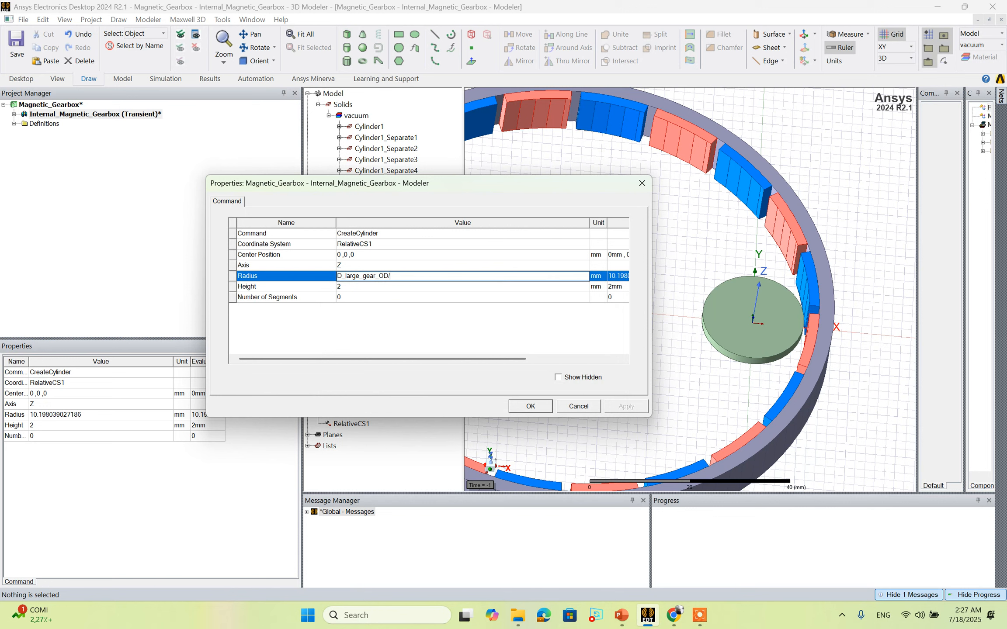
pyautogui.write('22*5)')
pyautogui.press('Return')
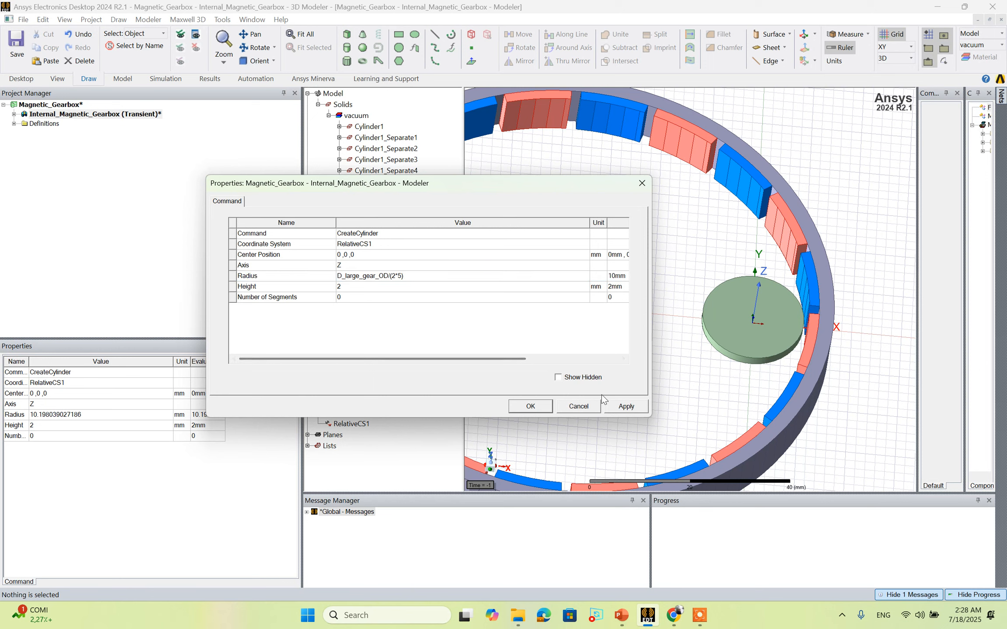
# Set the cylinder's height to Height_Large_gear and its center position to 0,0,-Height_Large_gear/2.
pyautogui.click(352, 289)
pyautogui.write('he')
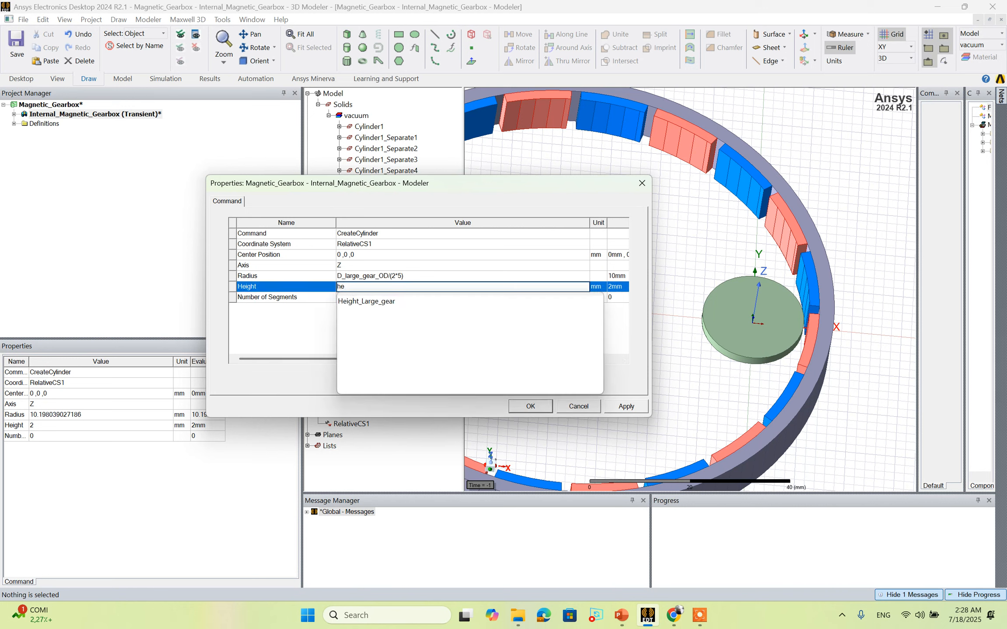
pyautogui.click(395, 255)
pyautogui.click(395, 254)
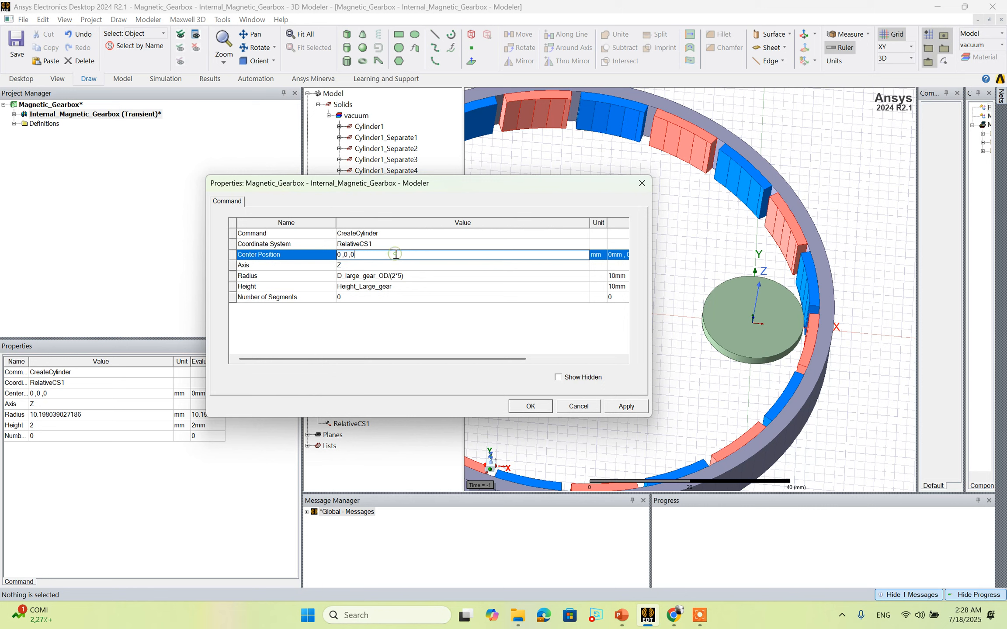
pyautogui.press('BackSpace')
pyautogui.write('-he')
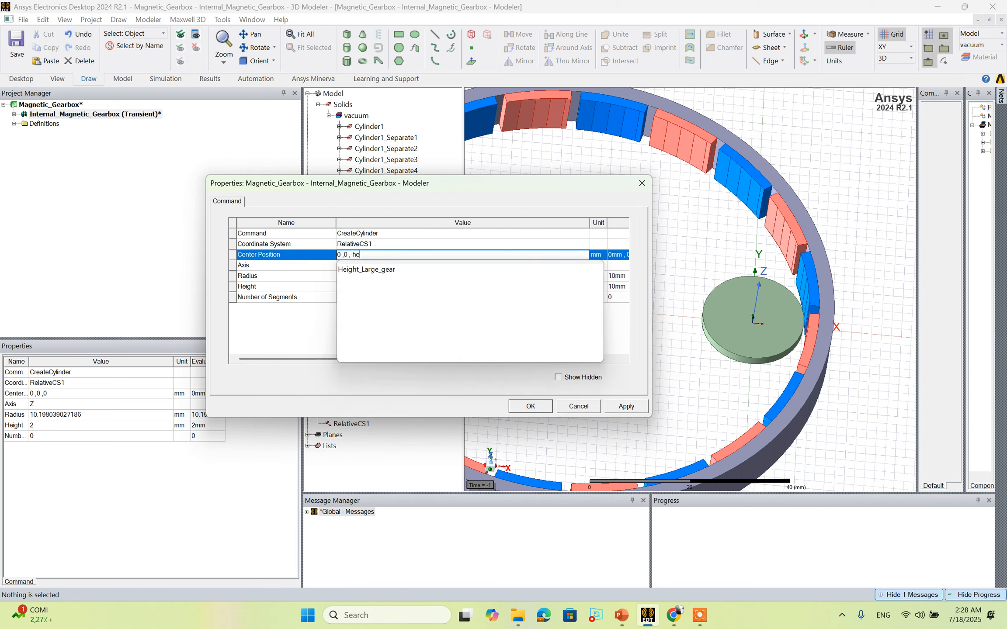
pyautogui.click(380, 277)
pyautogui.write('/2')
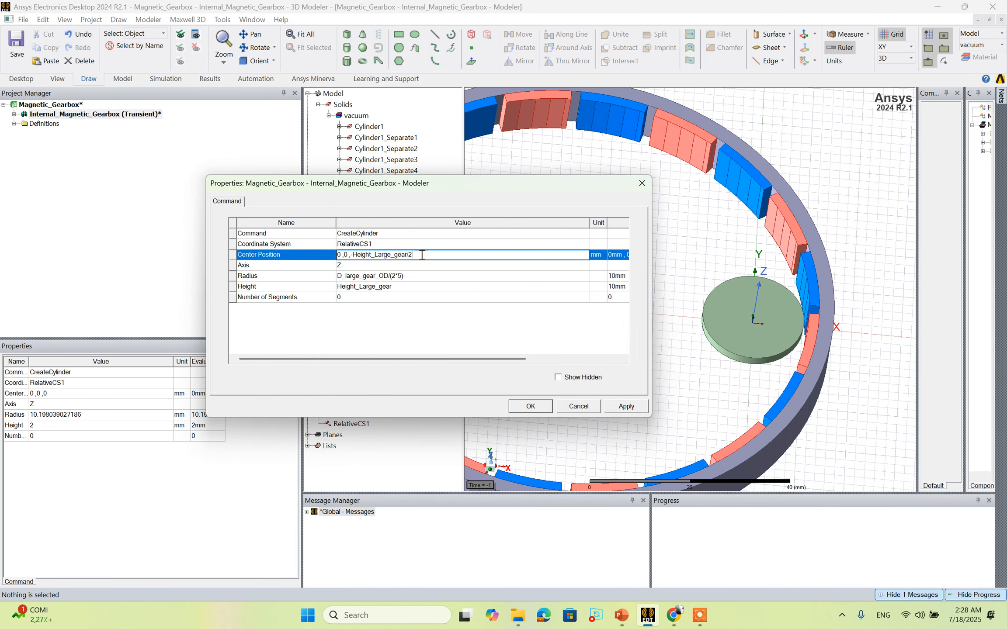
pyautogui.click(400, 320)
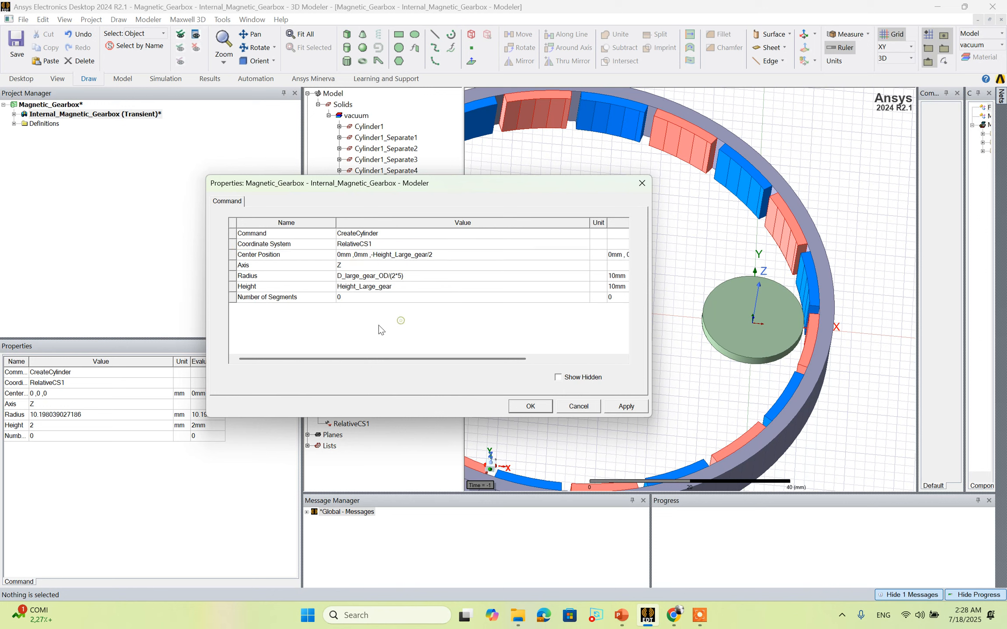
# Give the cylinder 100 segments, then apply and accept its creation properties.
pyautogui.click(355, 297)
pyautogui.write('100')
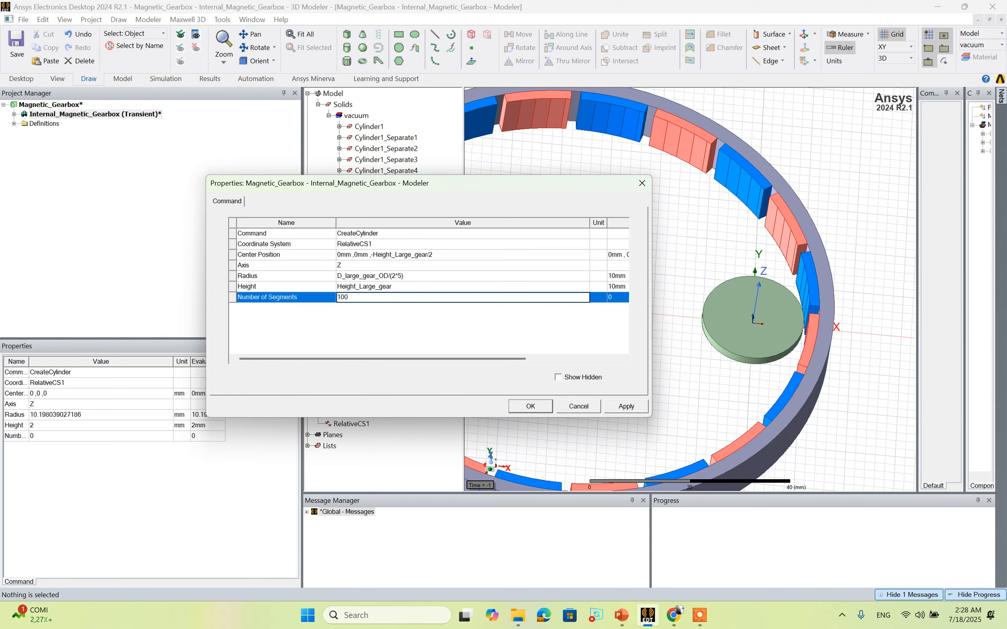
pyautogui.click(397, 317)
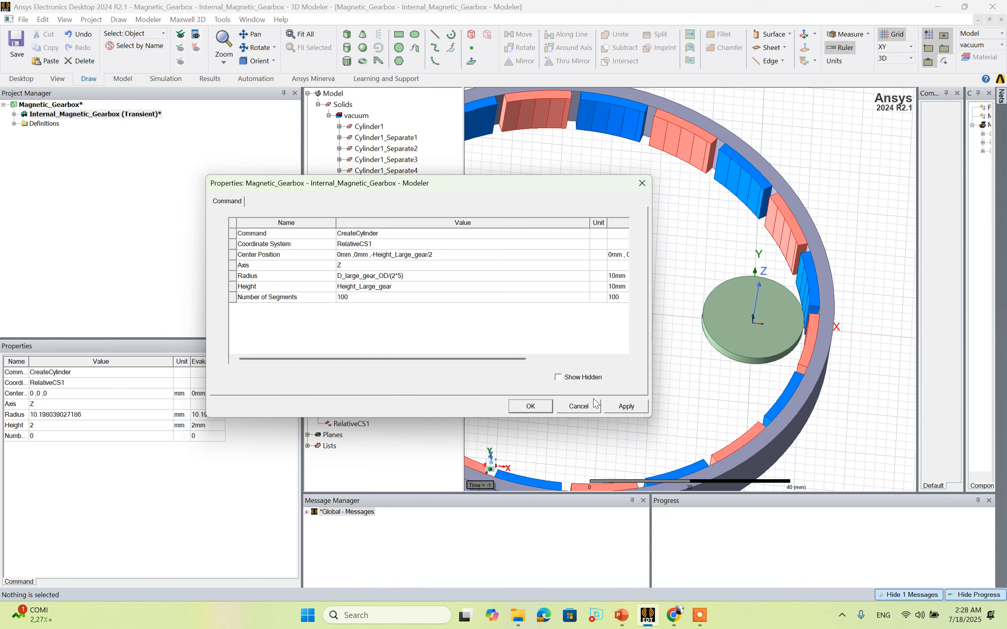
pyautogui.click(629, 407)
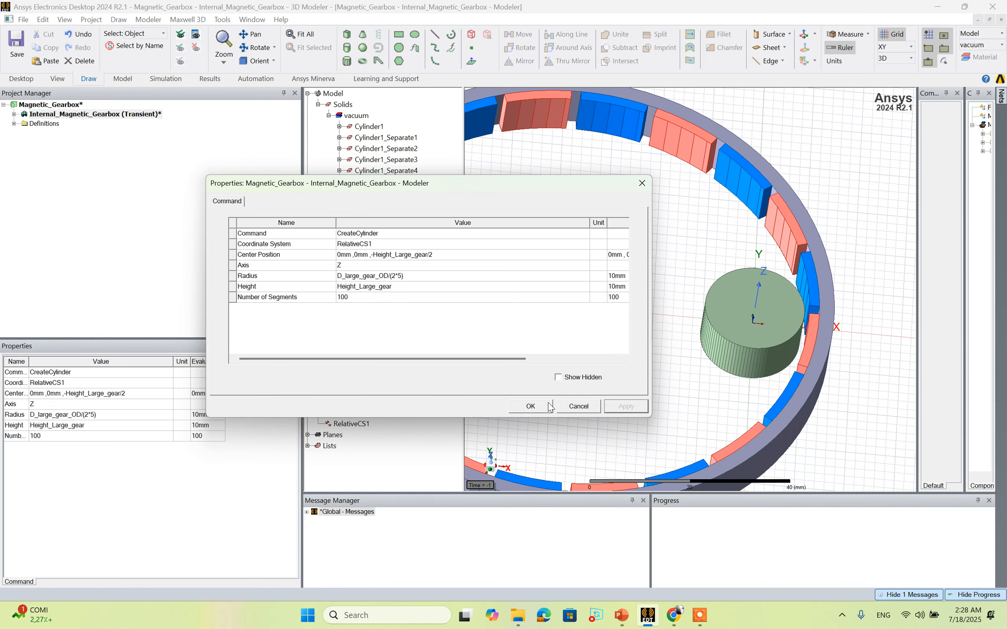
pyautogui.click(531, 407)
# Duplicate the small gear cylinder in place and open the copy's creation properties.
pyautogui.click(369, 380)
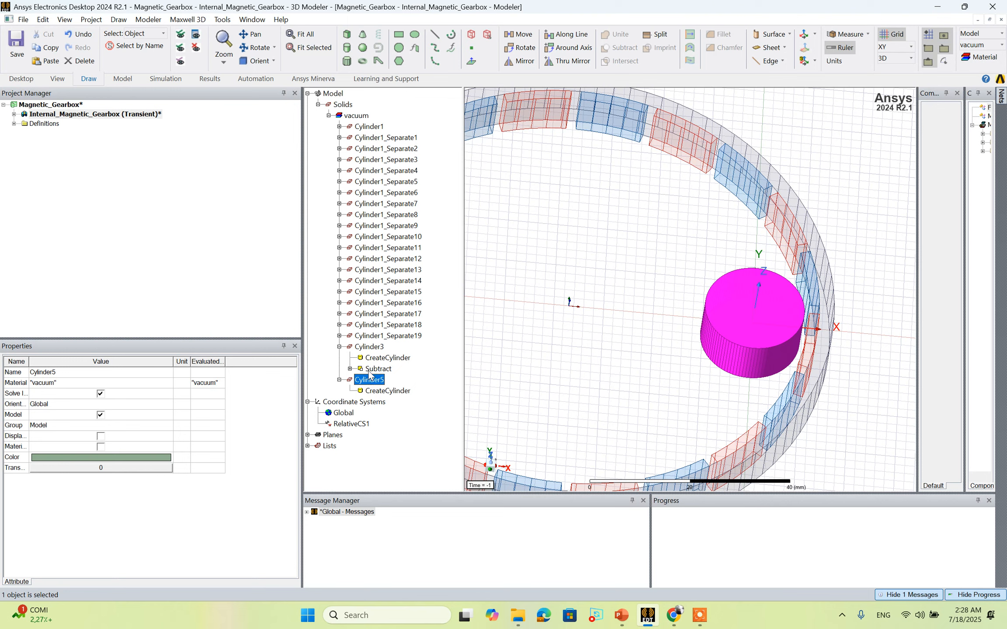
pyautogui.doubleClick(387, 391)
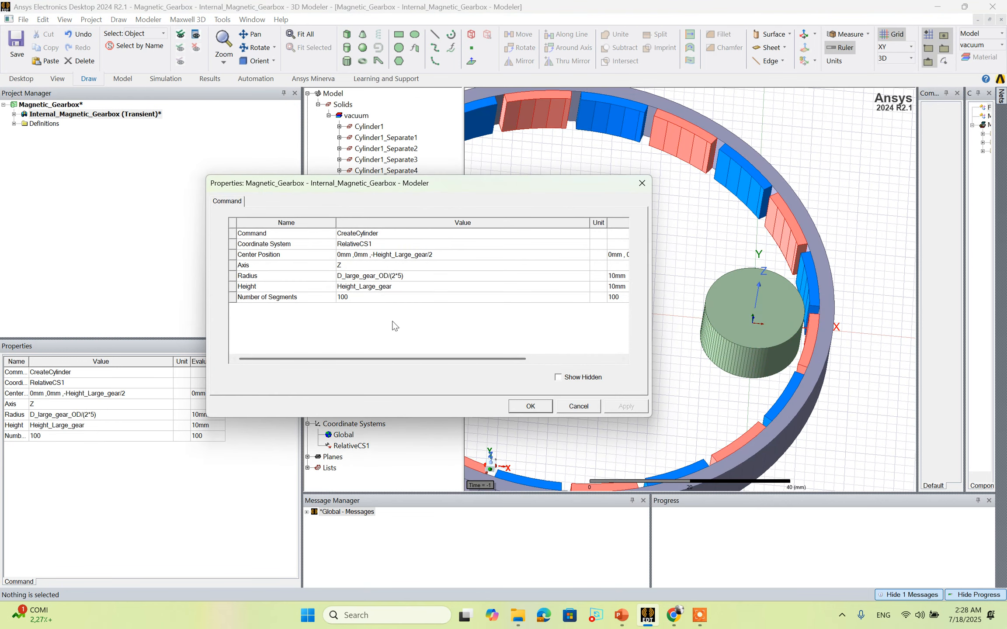
# Set the copied cylinder's radius to D_large_gear_ID/(2*5) and apply it.
pyautogui.click(387, 276)
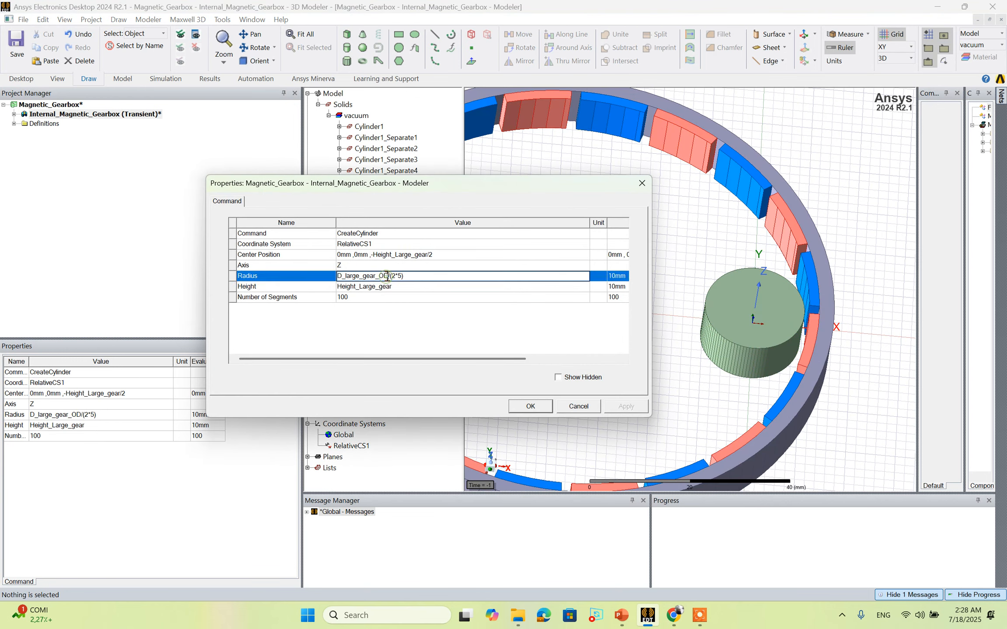
pyautogui.press('BackSpace')
pyautogui.write('I')
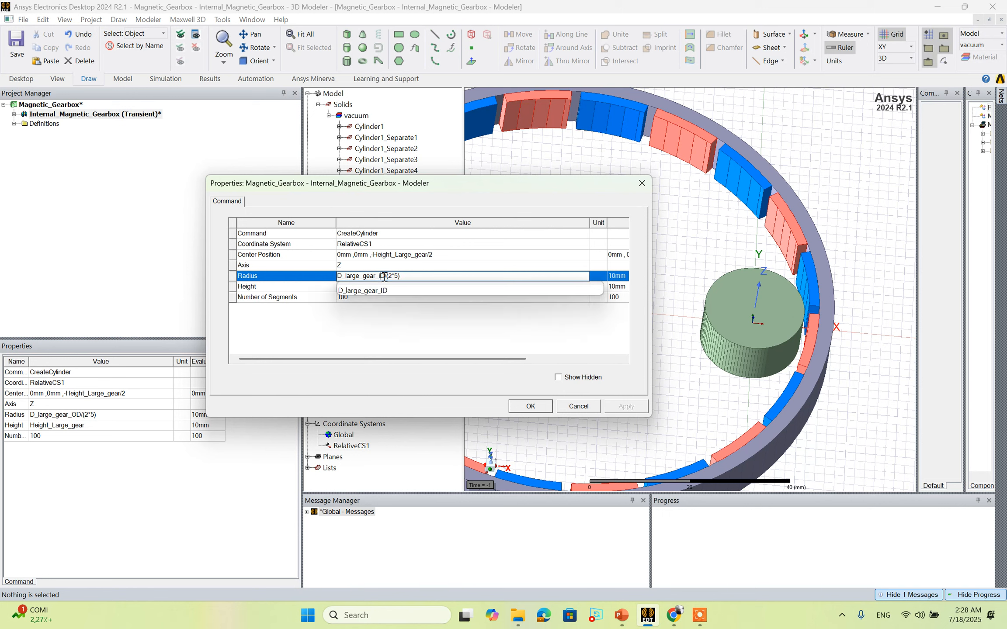
pyautogui.click(384, 292)
pyautogui.click(398, 334)
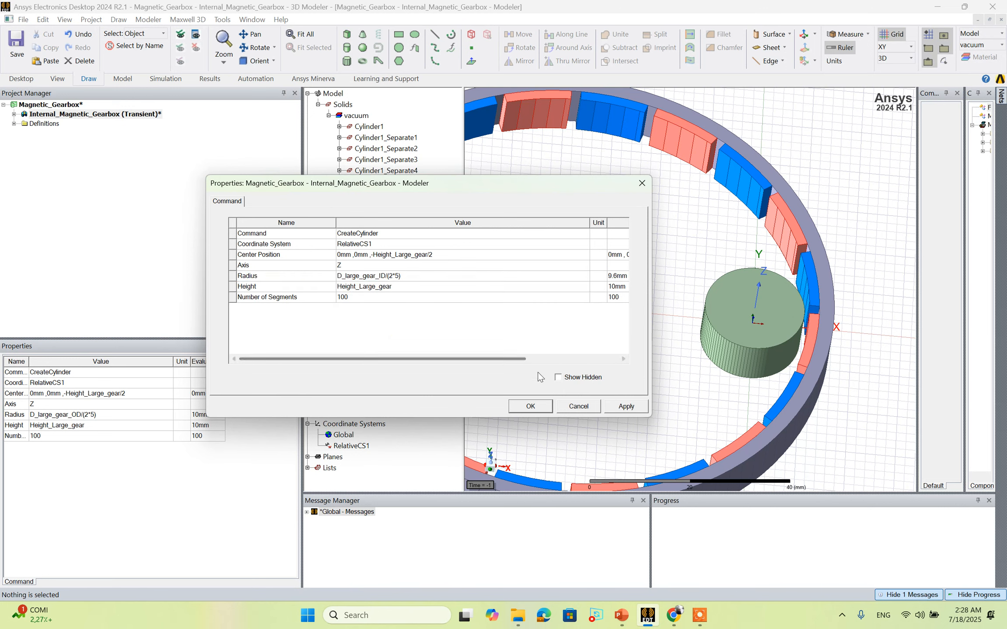
pyautogui.click(620, 408)
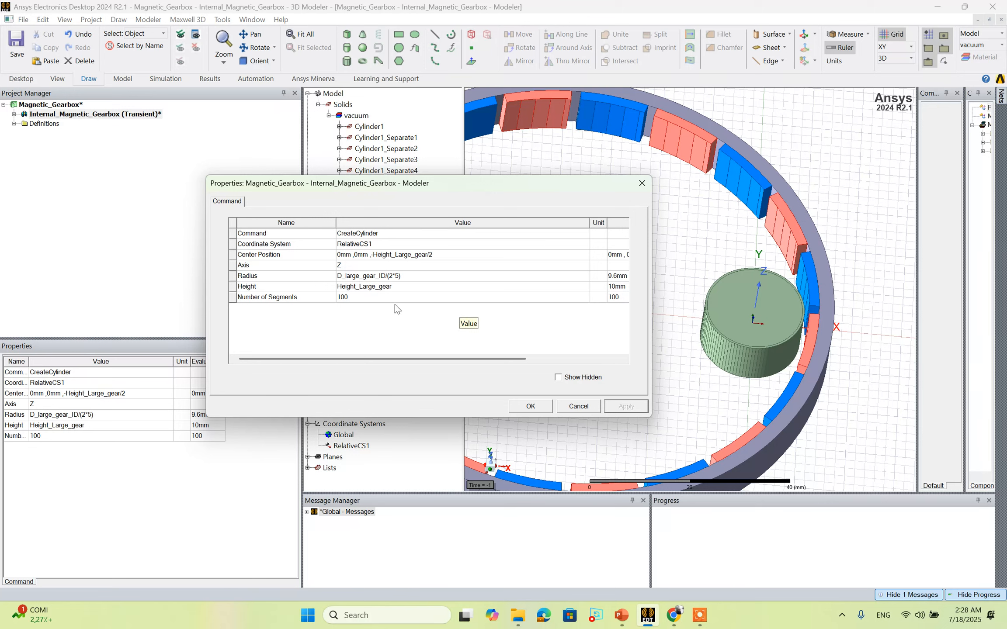
# Replace the inner-diameter variable with D_large_gear_OD in the copied cylinder's radius expression.
pyautogui.click(394, 279)
pyautogui.click(398, 277)
pyautogui.moveTo(402, 276); pyautogui.dragTo(387, 279)
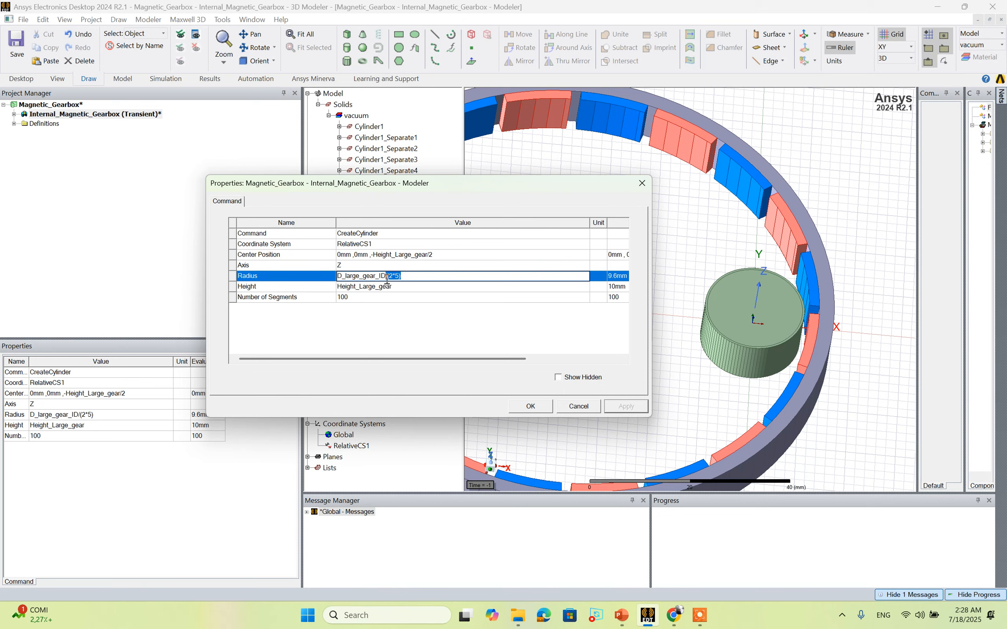
pyautogui.click(387, 279)
pyautogui.press('BackSpace')
pyautogui.write('o')
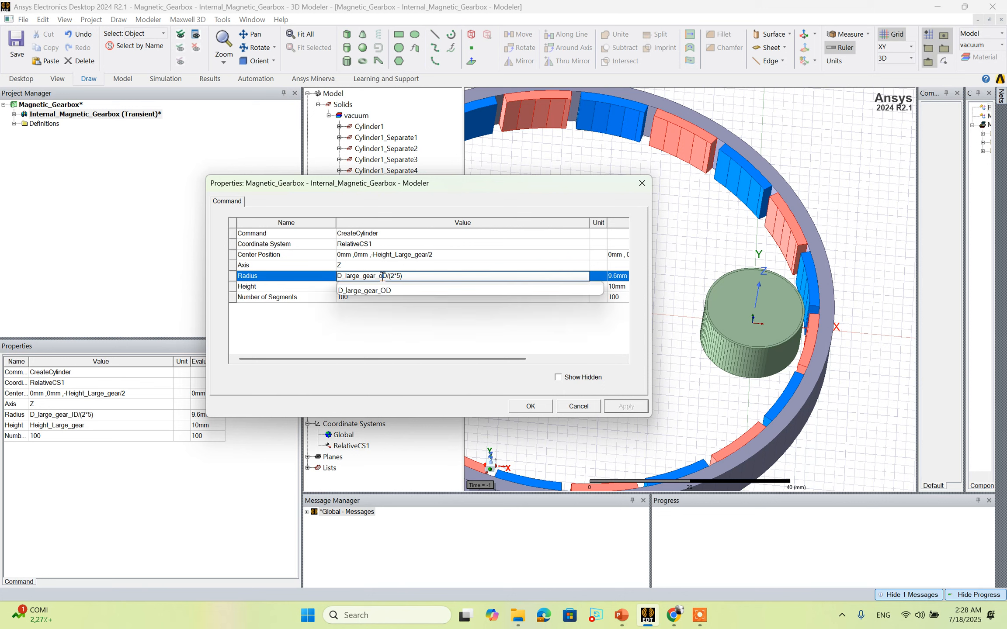
pyautogui.click(383, 291)
# Complete the copied cylinder's radius expression as (D_large_gear_OD/(2*5))-2mm, then apply and accept the properties.
pyautogui.click(415, 277)
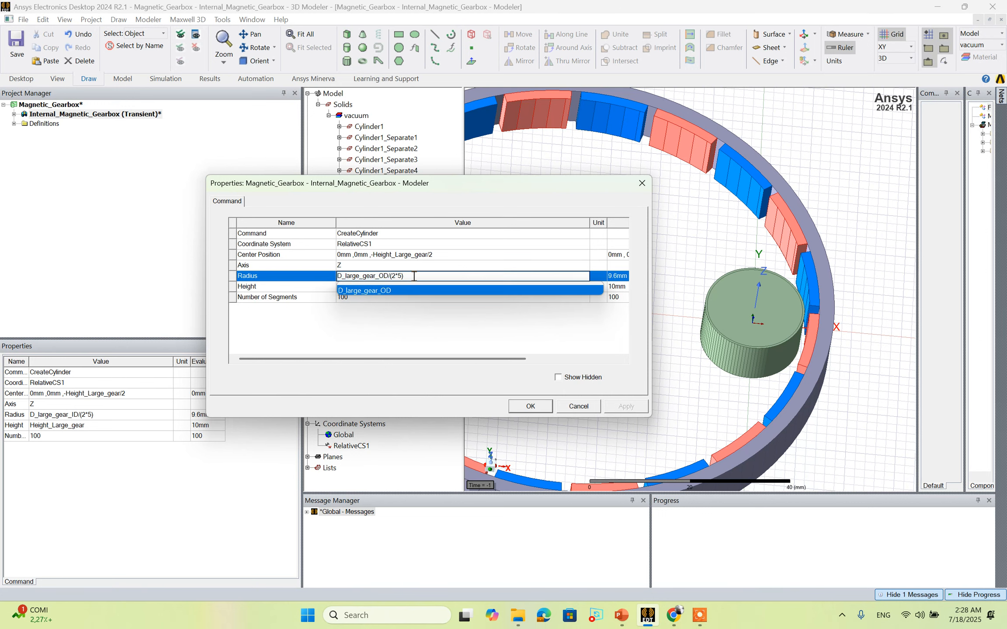
pyautogui.write(')')
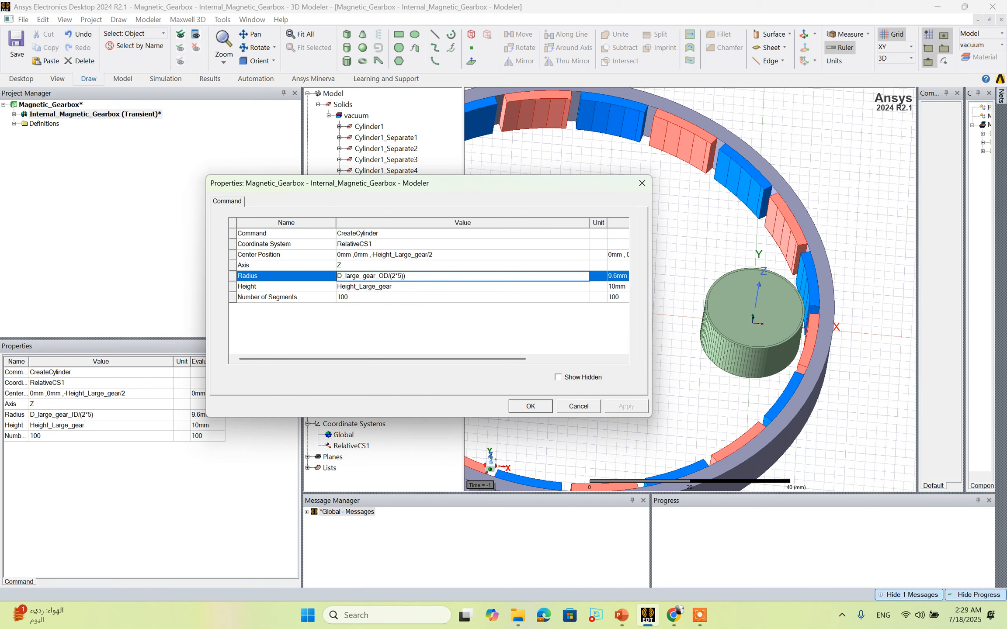
pyautogui.click(338, 276)
pyautogui.write('(')
pyautogui.write('-2mm')
pyautogui.click(451, 311)
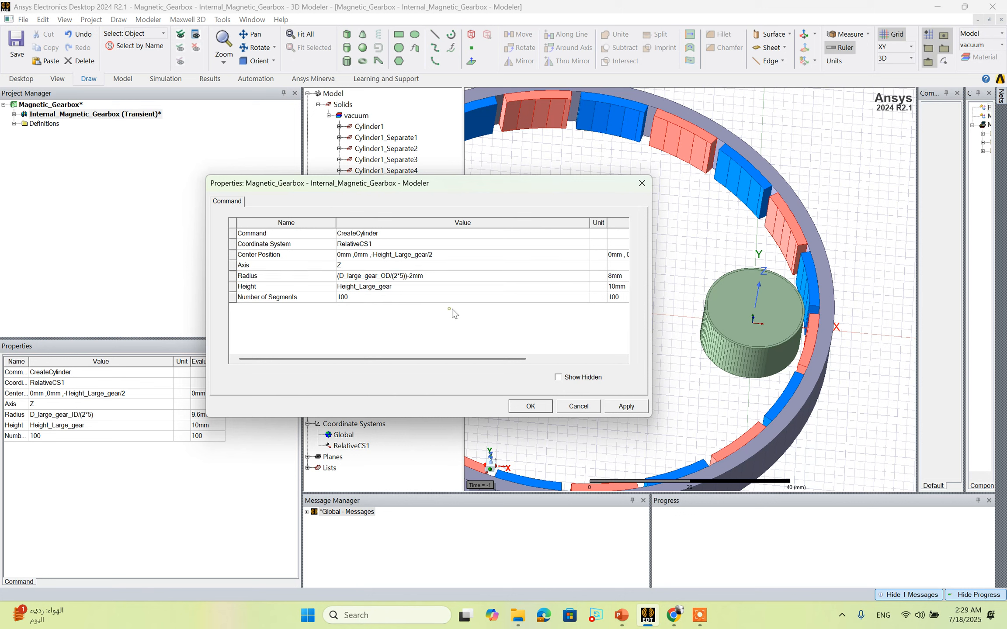
pyautogui.click(621, 406)
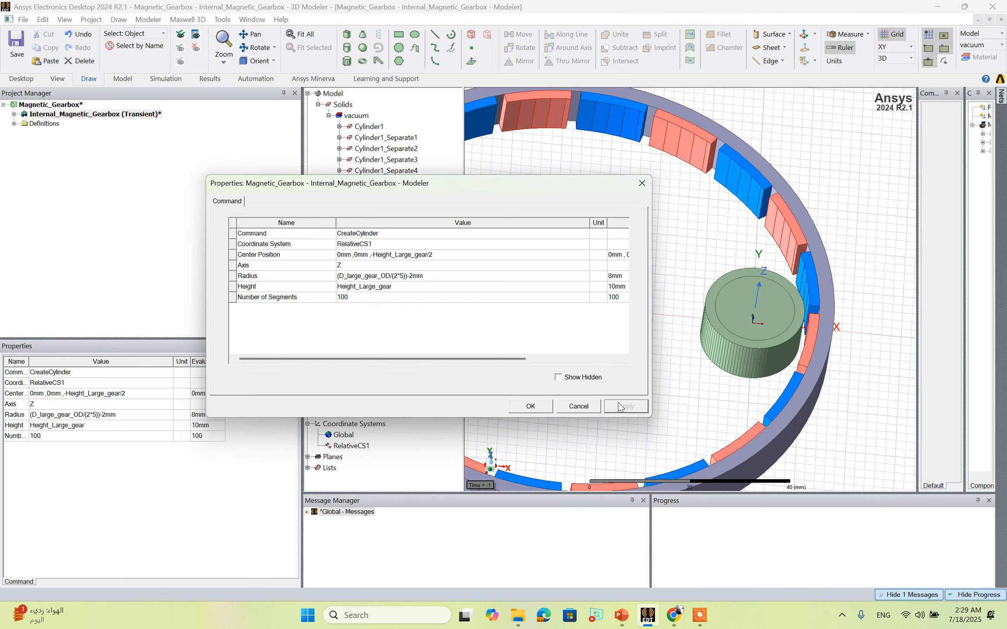
pyautogui.click(536, 404)
# Select both concentric small gear cylinders, Cylinder5 and Cylinder6, together.
pyautogui.scroll(5, 780, 246)
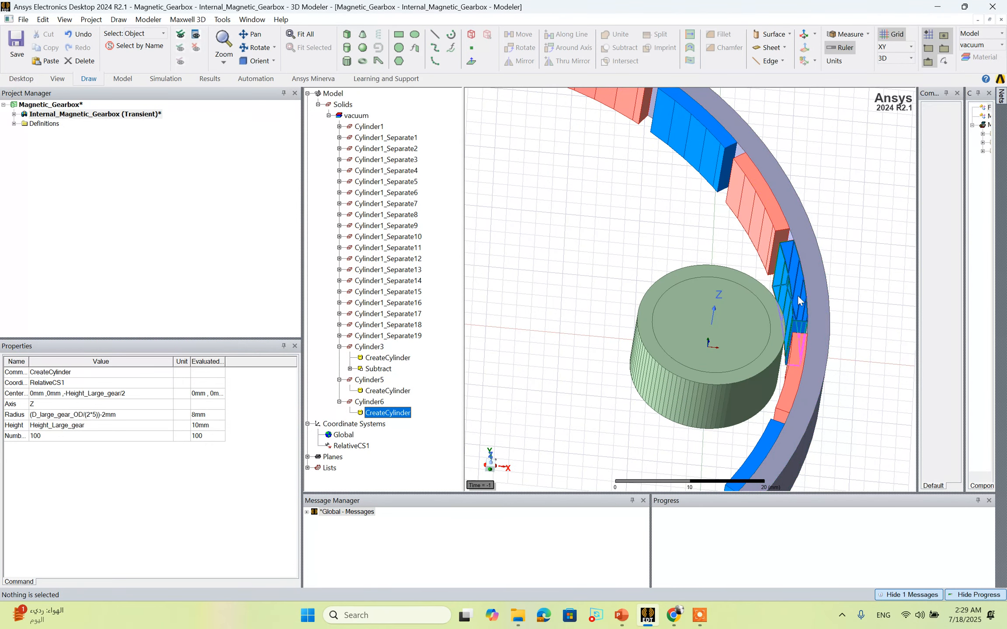
pyautogui.click(368, 380)
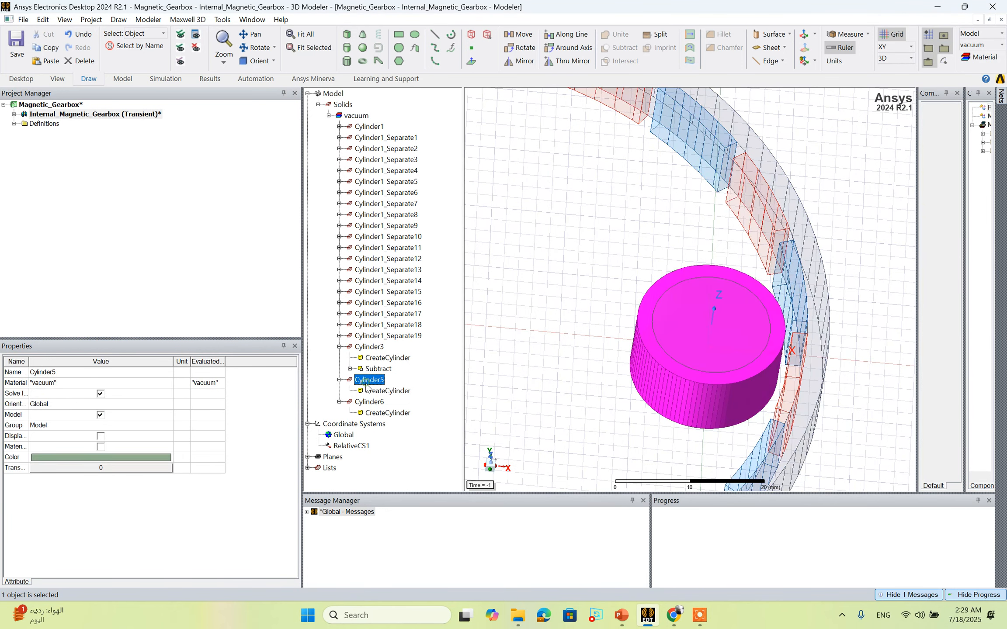
pyautogui.keyDown('ctrl'); pyautogui.click(368, 402); pyautogui.keyUp('ctrl')
pyautogui.rightClick(368, 402)
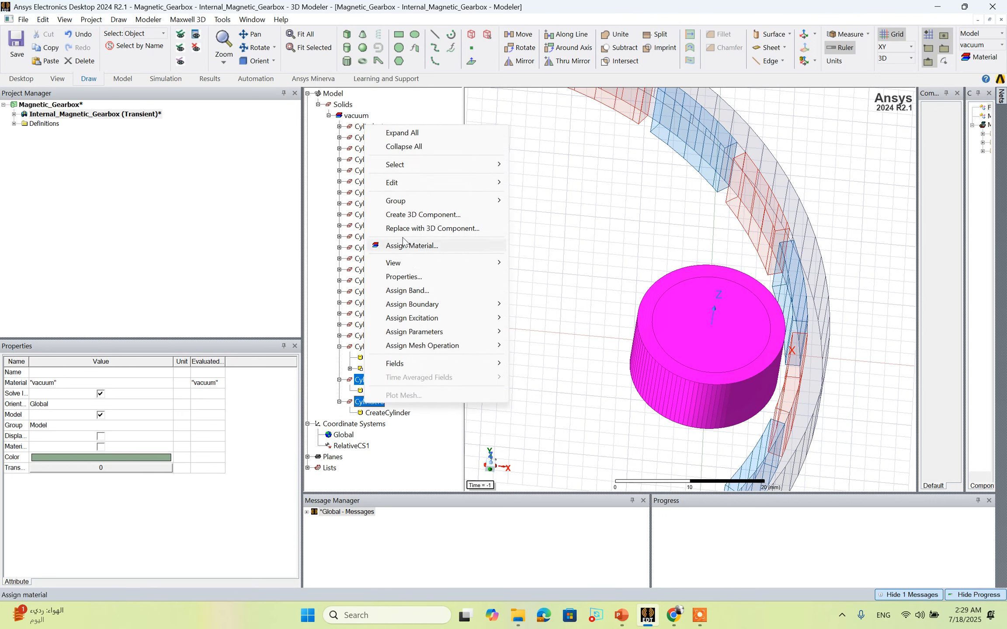
pyautogui.moveTo(403, 183)
pyautogui.click(546, 224)
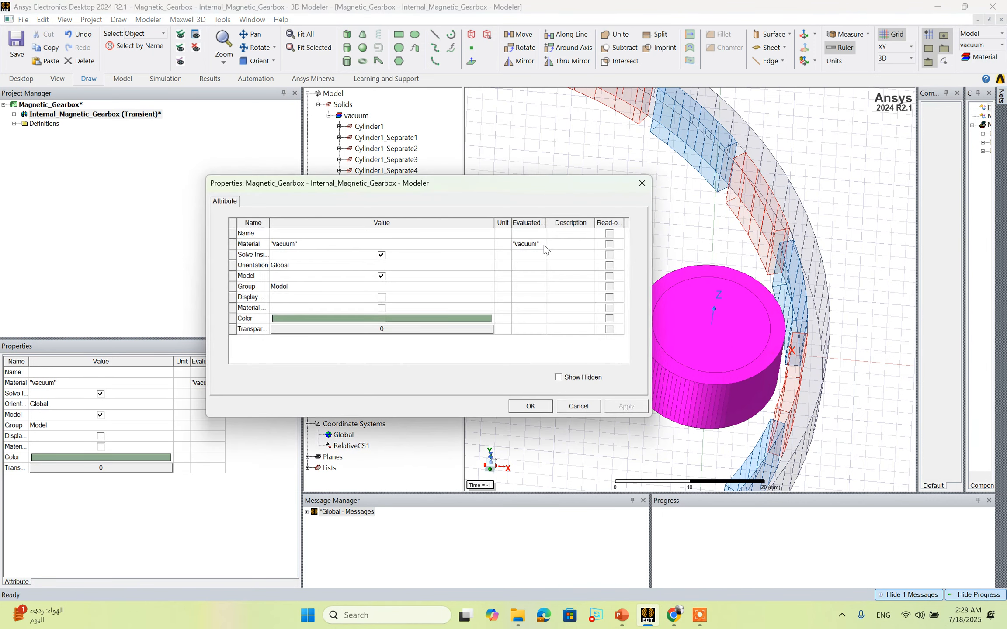
pyautogui.click(642, 183)
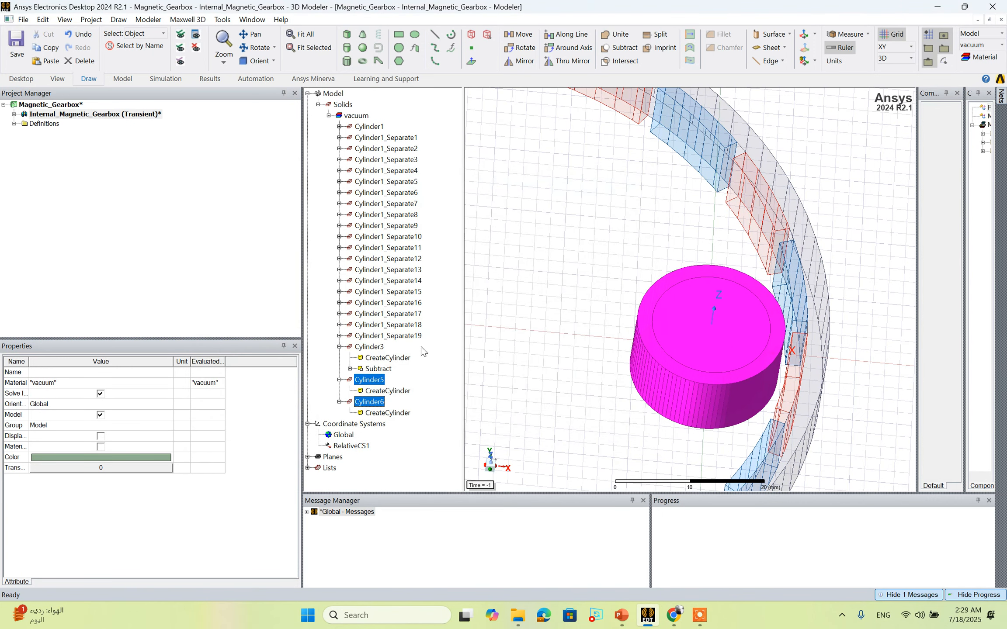
# Subtract Cylinder6 from Cylinder5 without cloning the tool object to hollow out the small gear ring.
pyautogui.rightClick(365, 386)
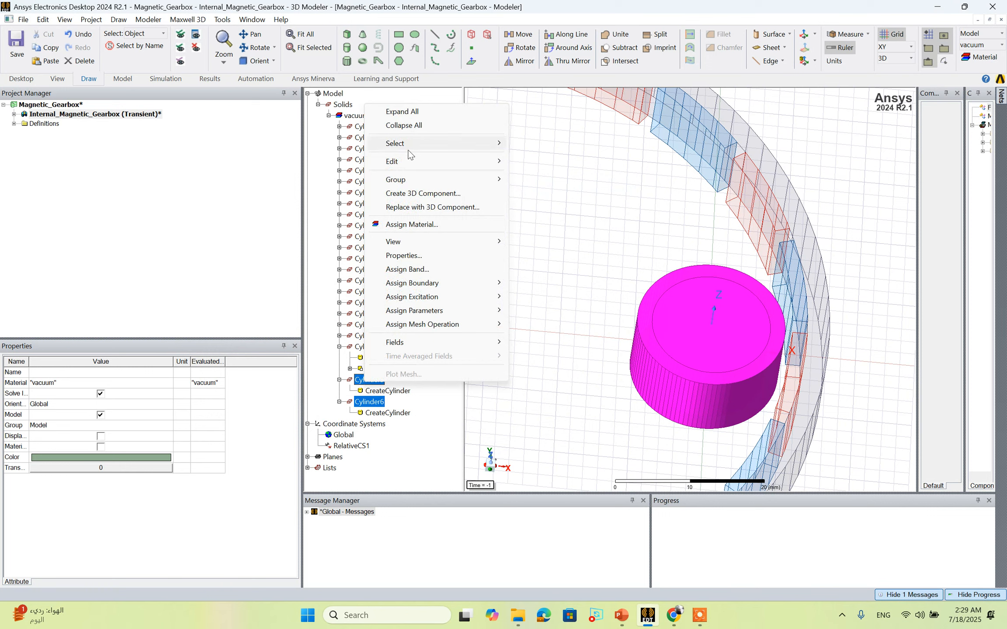
pyautogui.moveTo(402, 161)
pyautogui.moveTo(565, 281)
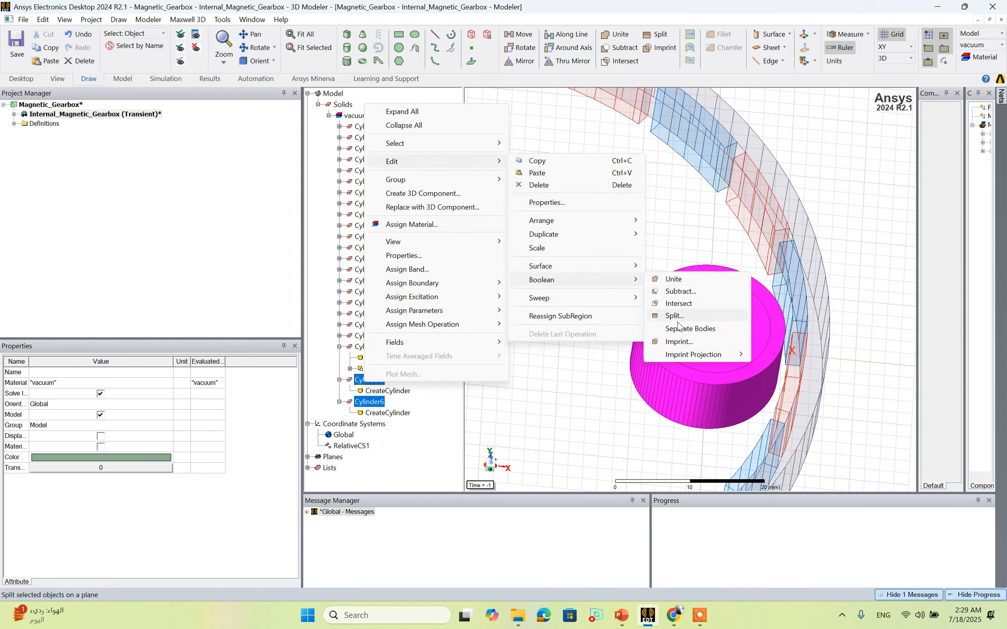
pyautogui.click(680, 291)
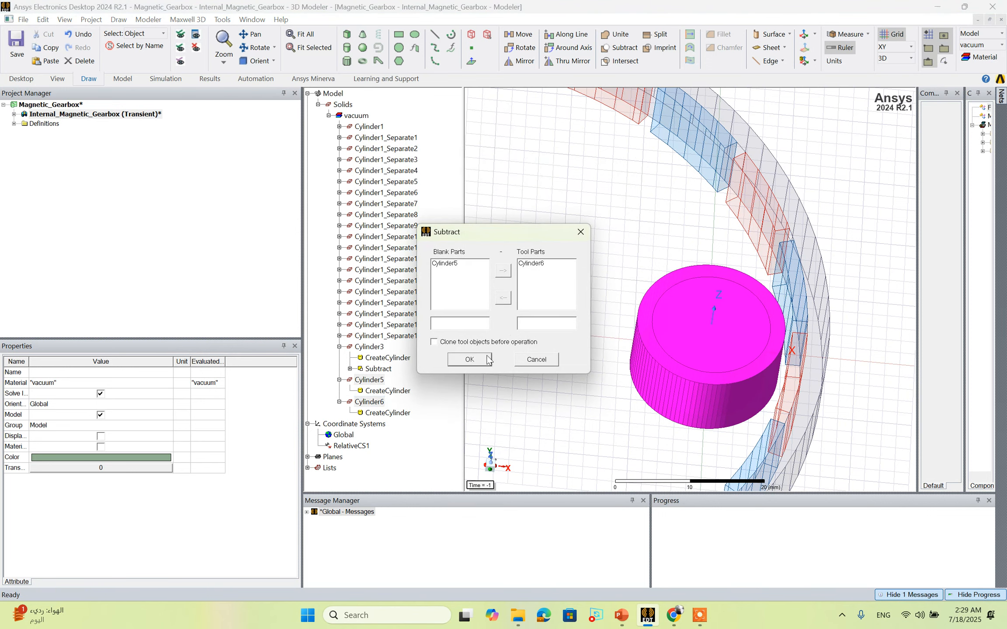
pyautogui.click(471, 362)
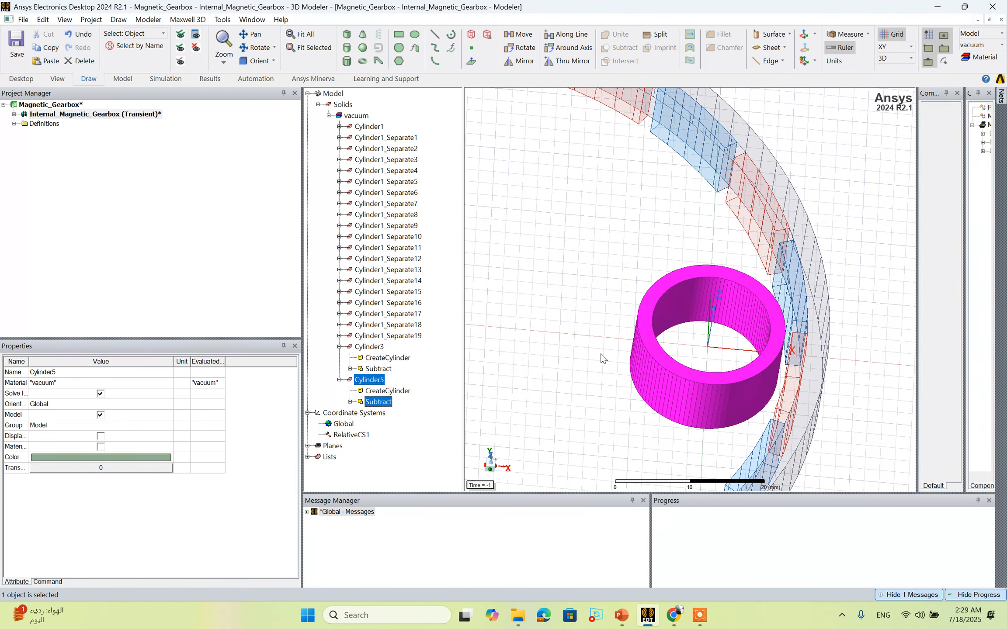
# Draw a box about 14 × 2 × 5 mm from the relative coordinate system's origin outward along X across the small gear ring.
pyautogui.moveTo(601, 355); pyautogui.dragTo(597, 385, button='middle')
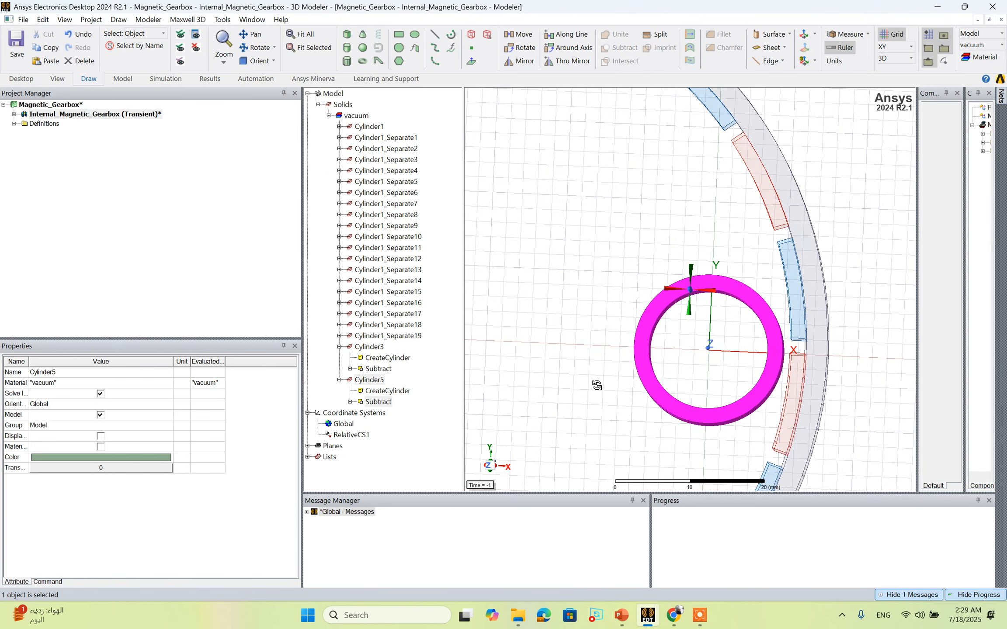
pyautogui.scroll(2, 782, 437)
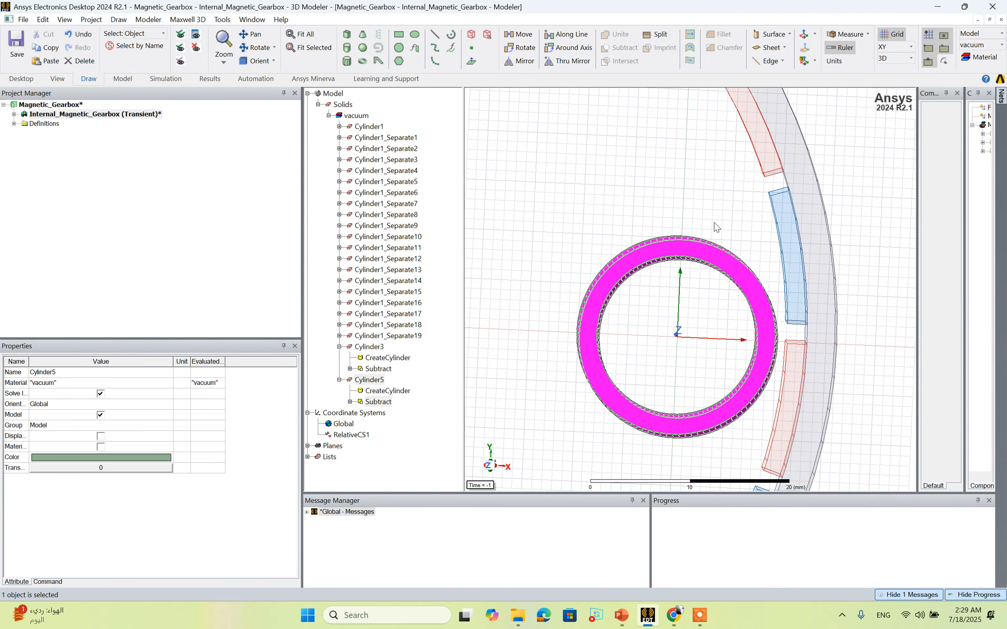
pyautogui.moveTo(798, 300); pyautogui.dragTo(812, 276, button='middle')
pyautogui.scroll(2, 772, 357)
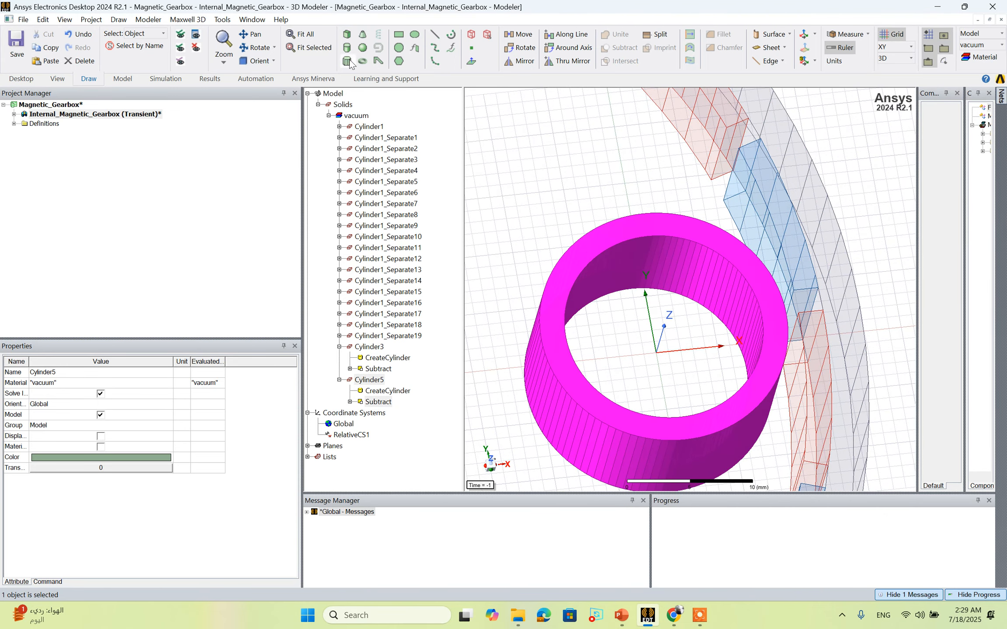
pyautogui.click(504, 177)
pyautogui.click(347, 34)
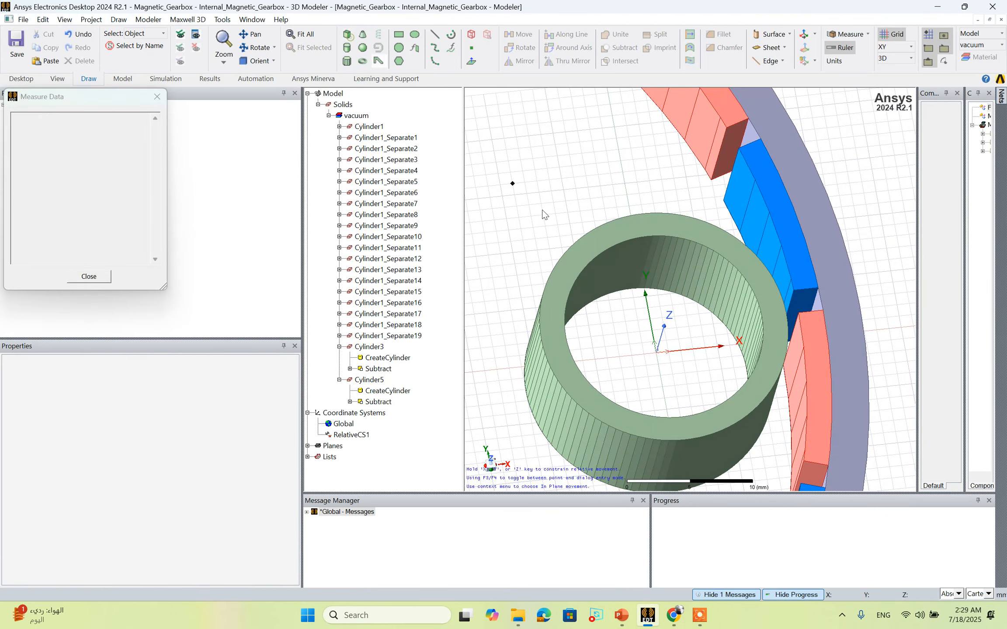
pyautogui.click(656, 351)
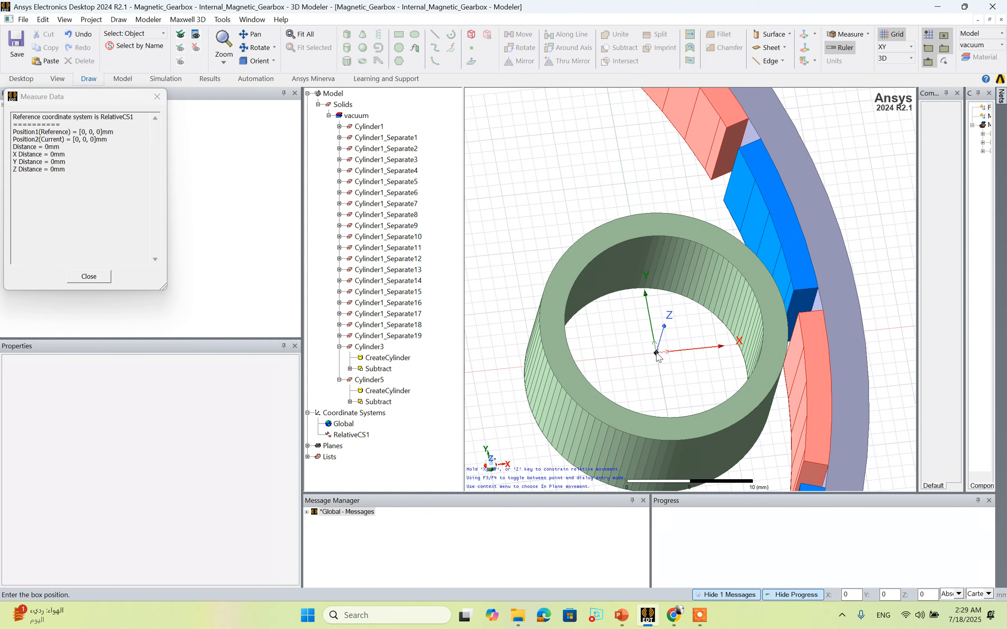
pyautogui.click(829, 310)
pyautogui.click(788, 300)
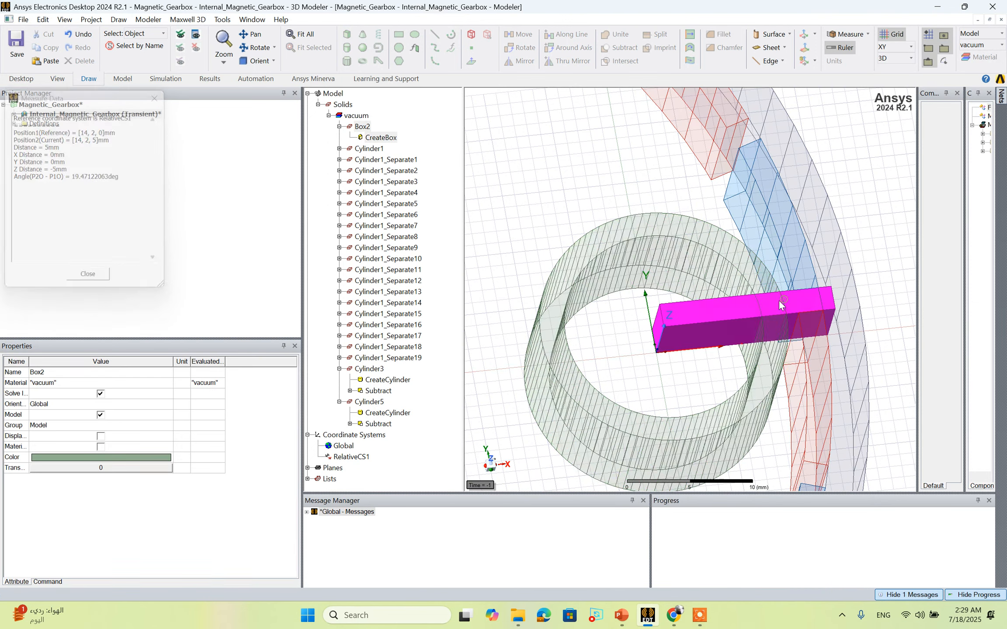
# Set the box's ZSize to Height_Large_gear and its Z position to -Height_Large_gear/2.
pyautogui.doubleClick(370, 138)
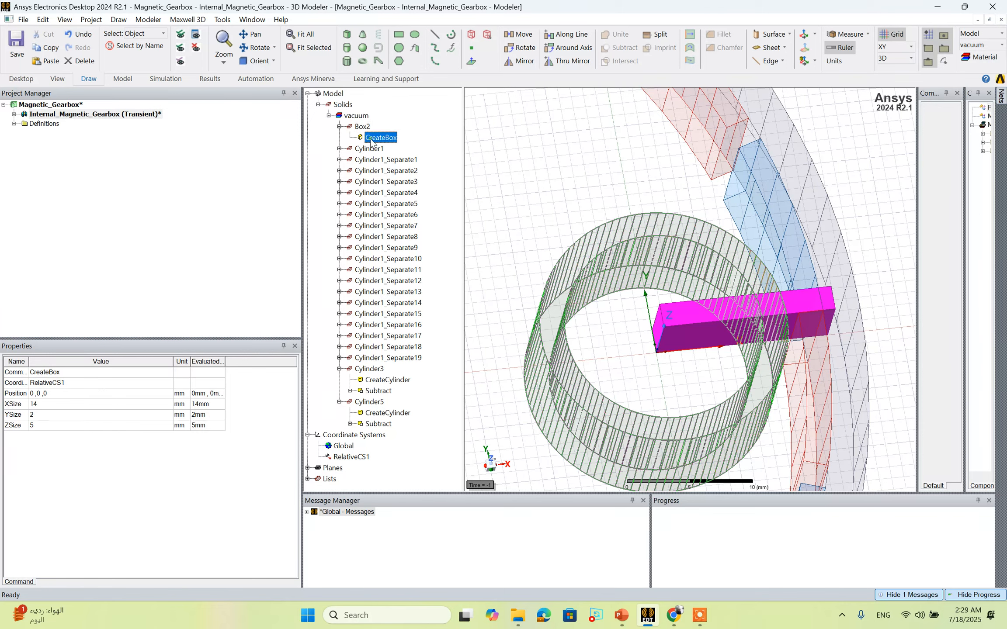
pyautogui.click(357, 289)
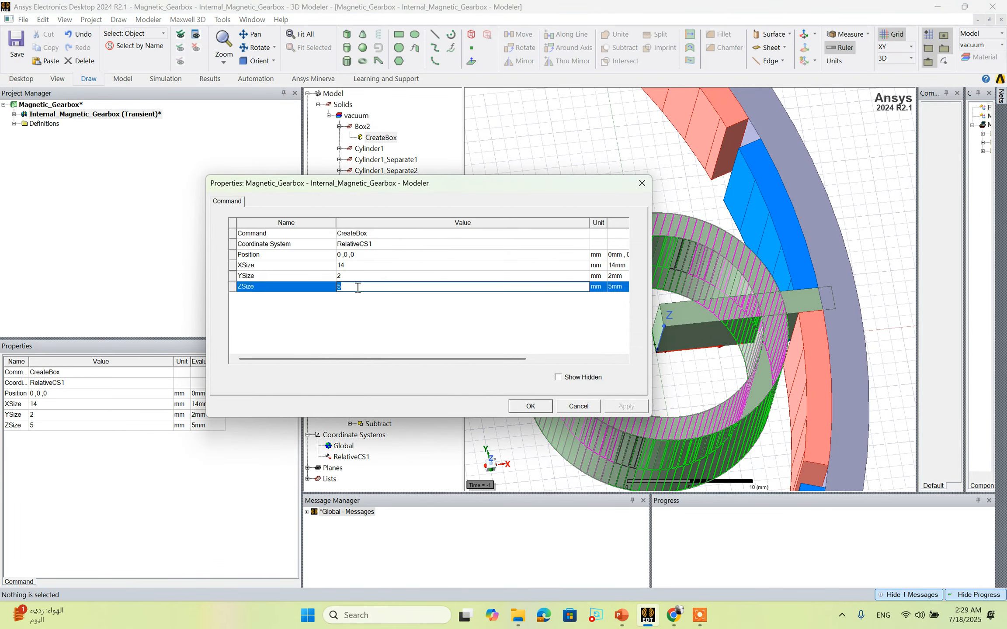
pyautogui.write('he')
pyautogui.click(371, 302)
pyautogui.click(380, 255)
pyautogui.write('-h')
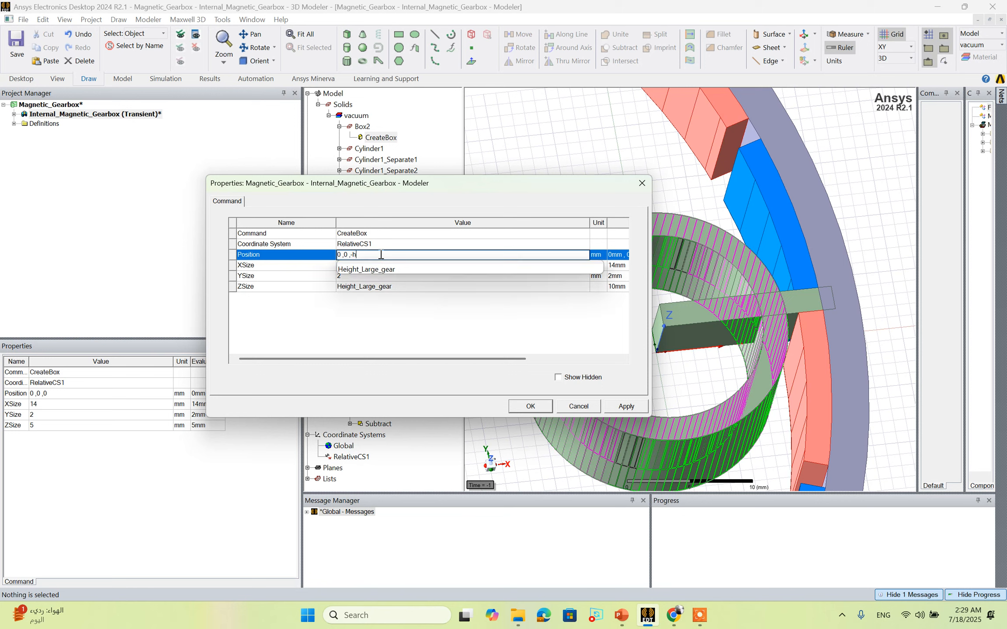
pyautogui.write('e')
pyautogui.click(382, 269)
pyautogui.write('/2')
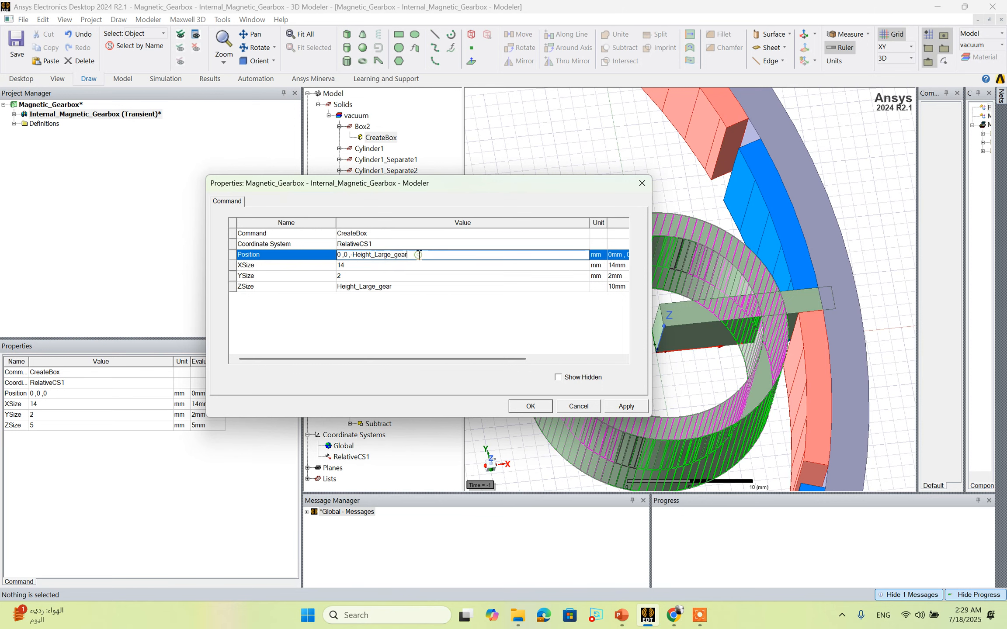
pyautogui.click(402, 286)
# Set the box's XSize to D_large_gear_OD*1.1/(2*5) and apply it.
pyautogui.click(385, 274)
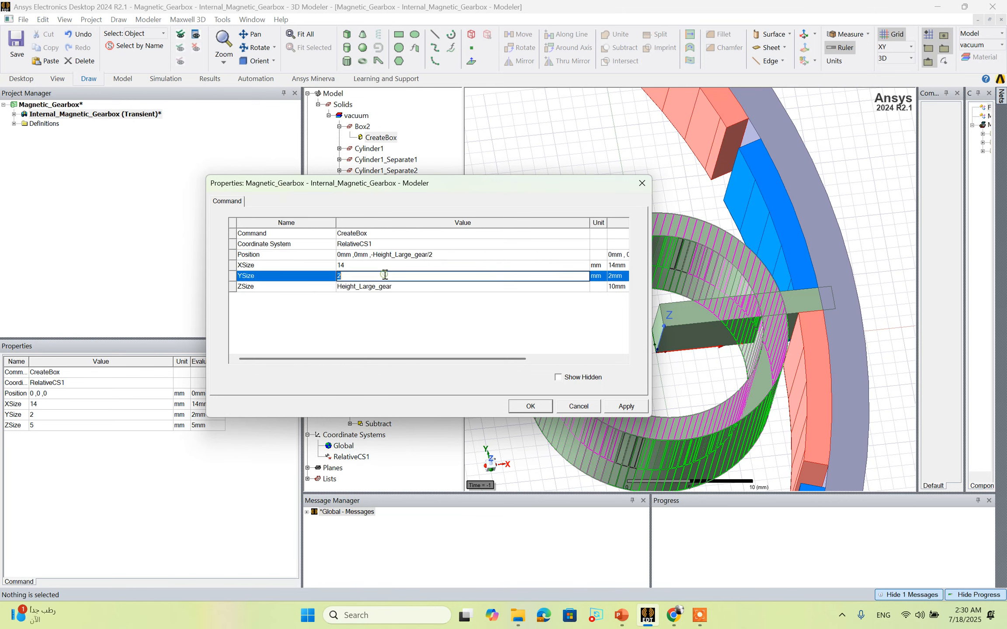
pyautogui.click(382, 264)
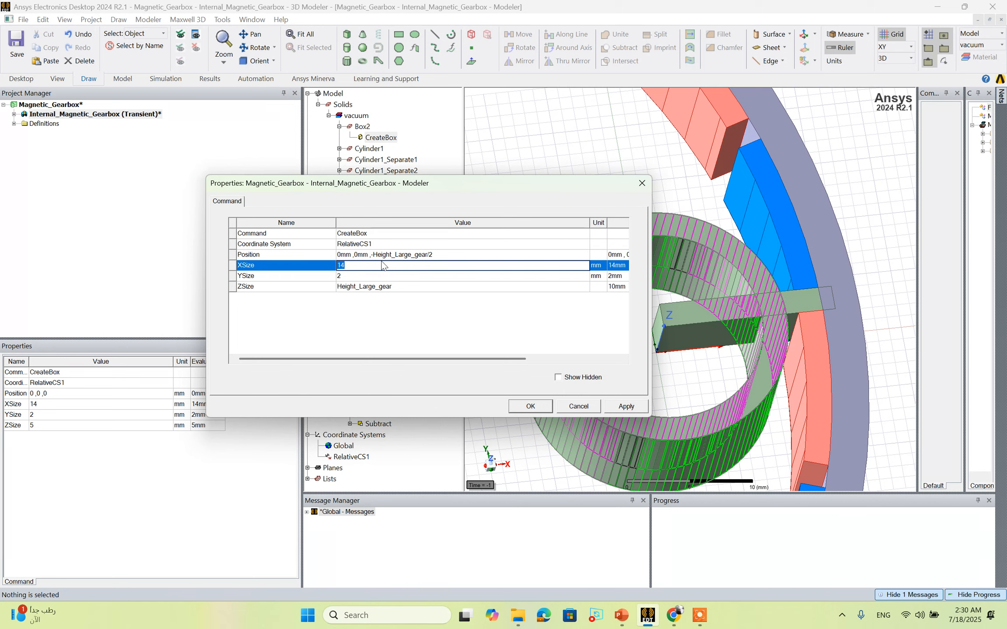
pyautogui.write('d')
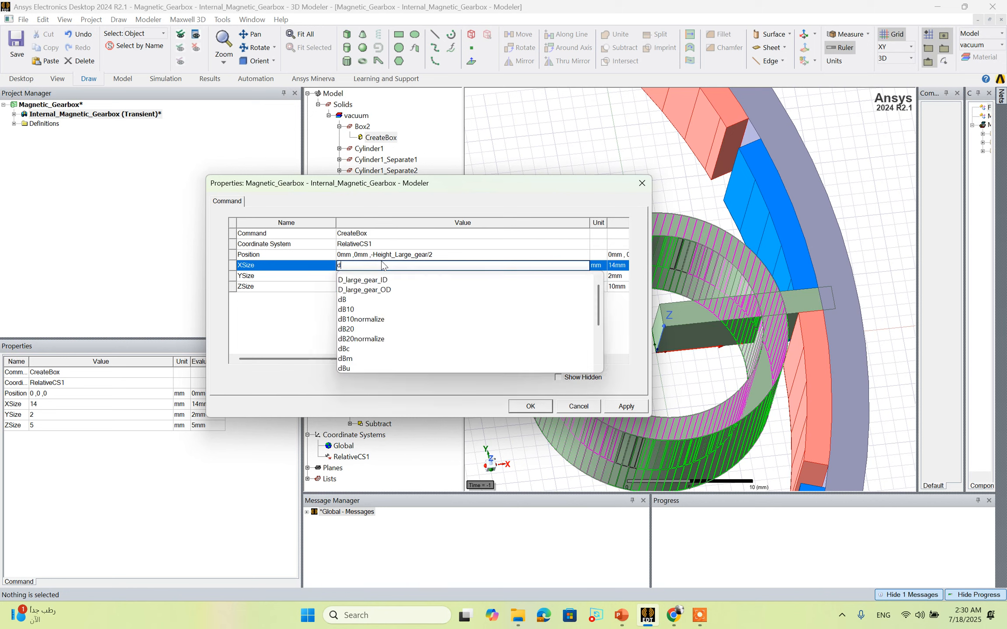
pyautogui.click(398, 289)
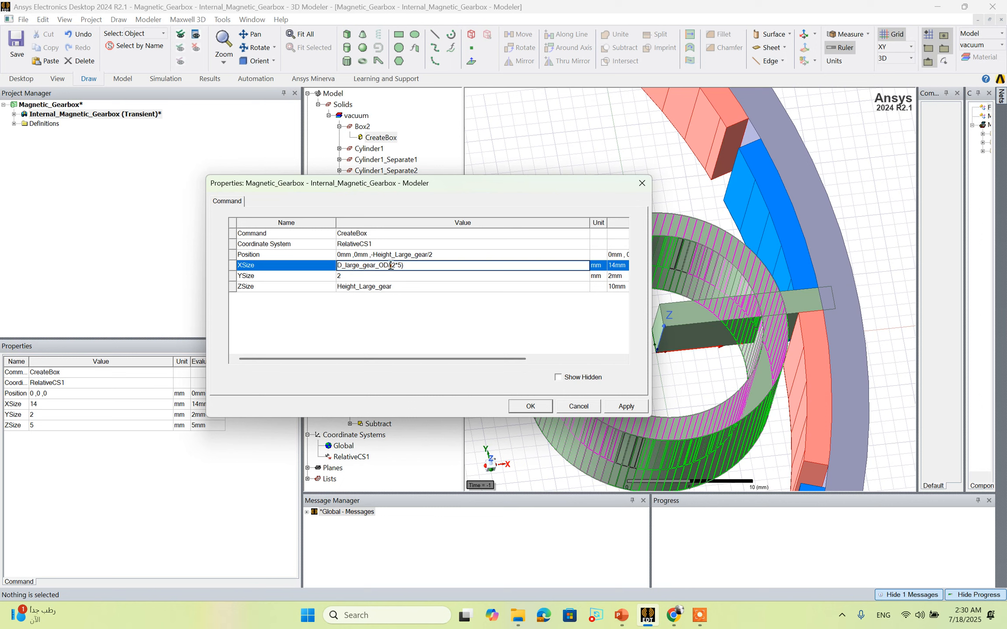
pyautogui.write('*1.1')
pyautogui.click(427, 332)
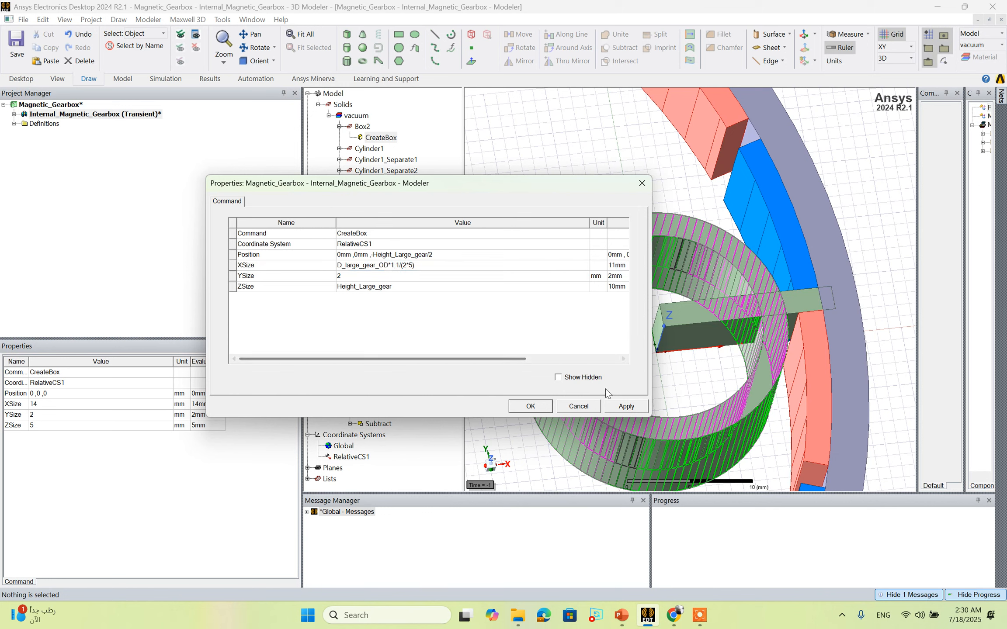
pyautogui.click(625, 406)
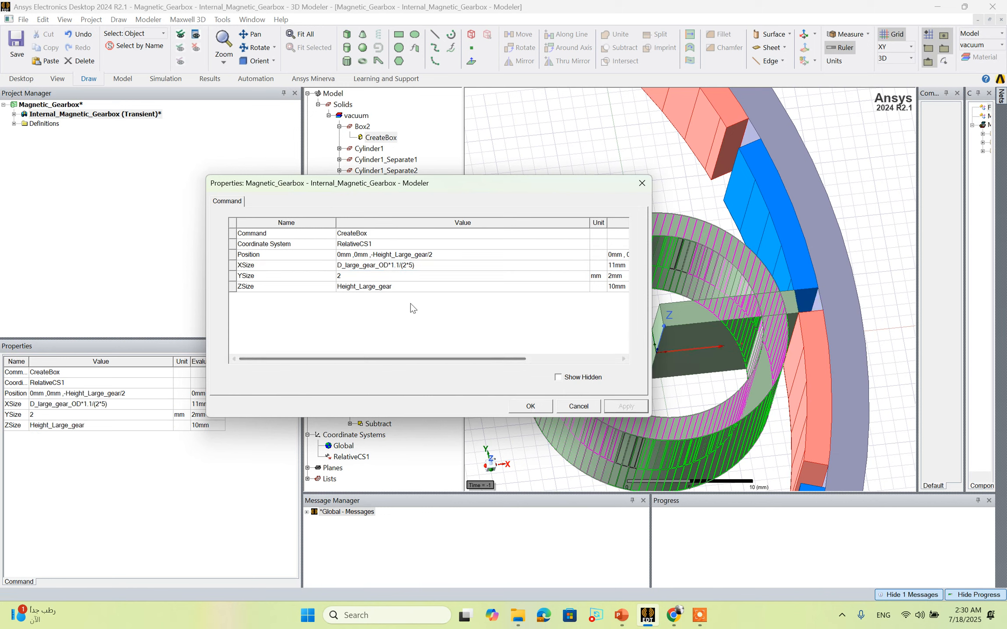
# Set the box's YSize to the variable Distance_between_magnets and apply it.
pyautogui.click(365, 276)
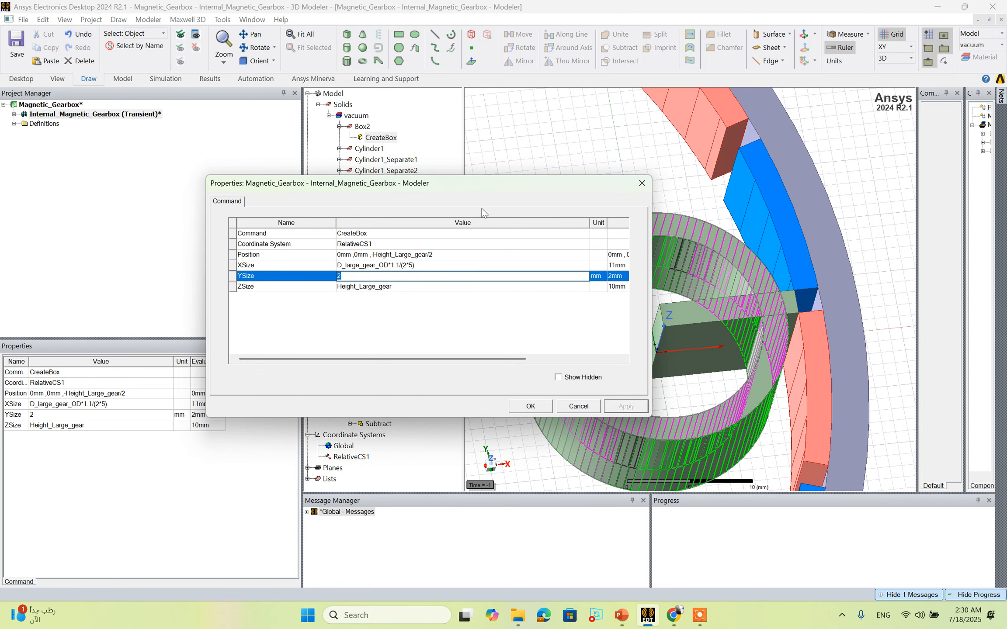
pyautogui.moveTo(478, 190); pyautogui.dragTo(340, 189)
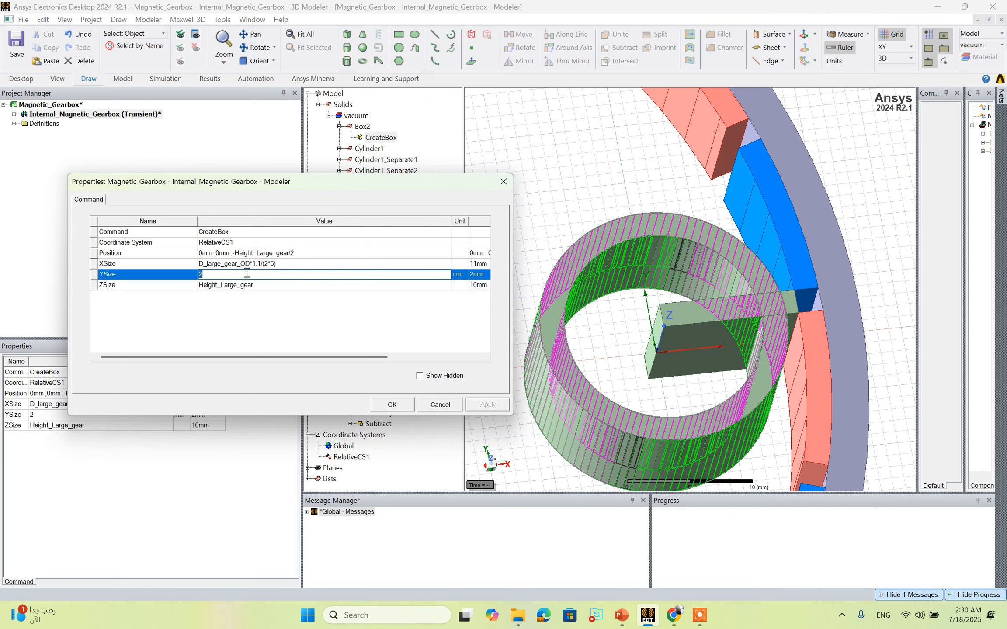
pyautogui.write('di')
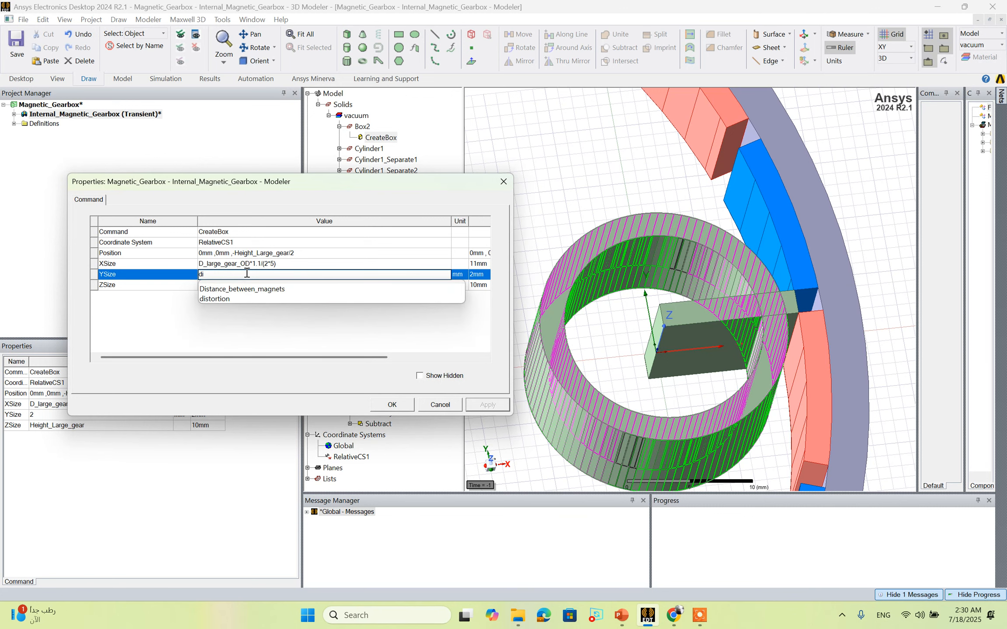
pyautogui.click(258, 289)
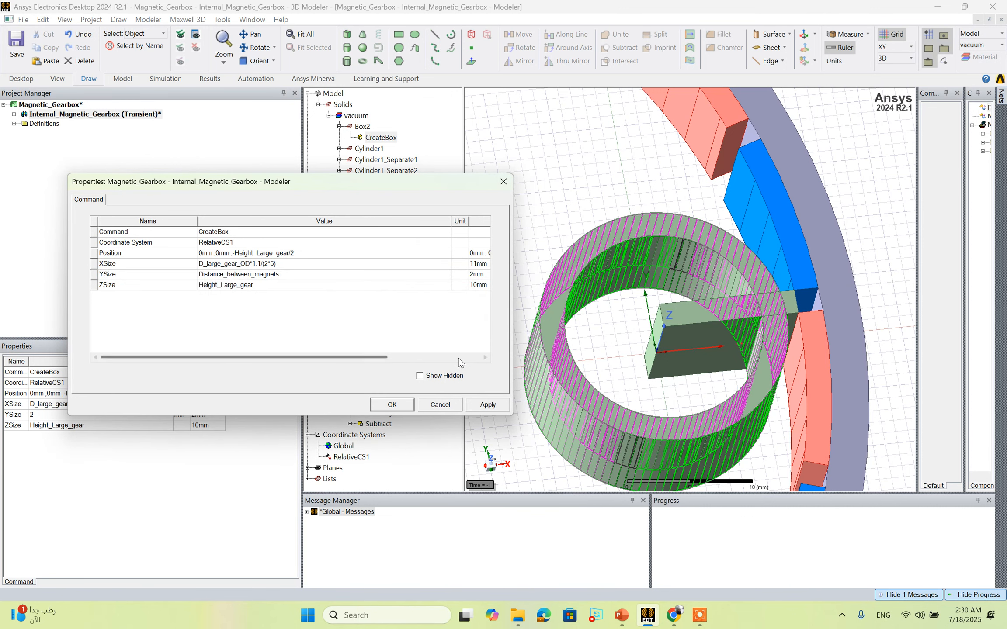
pyautogui.click(496, 405)
# Set the box's Y position to -Distance_between_magnets/2, then apply and accept the properties.
pyautogui.click(220, 253)
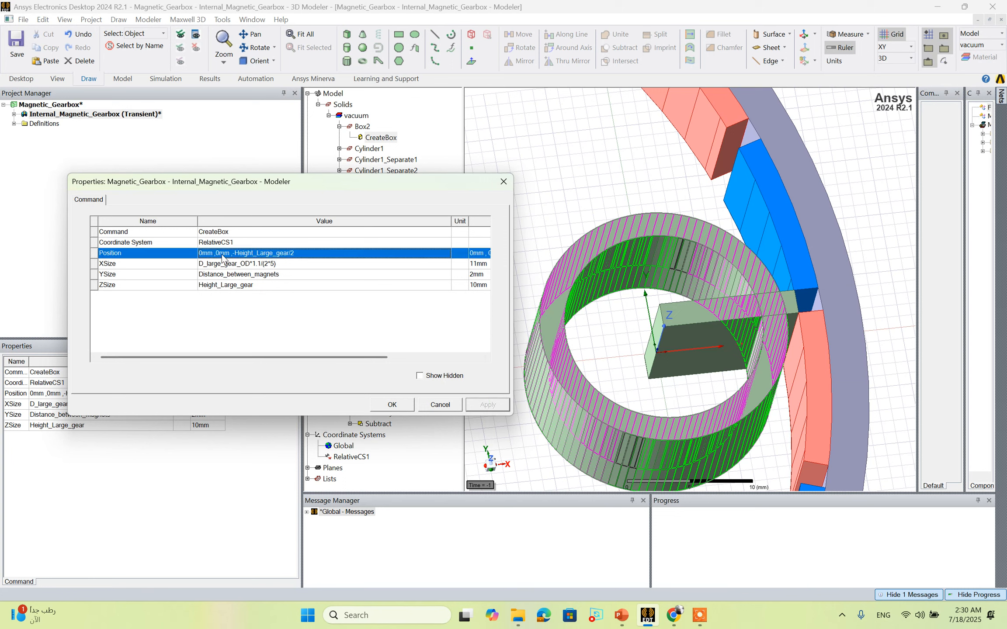
pyautogui.doubleClick(220, 253)
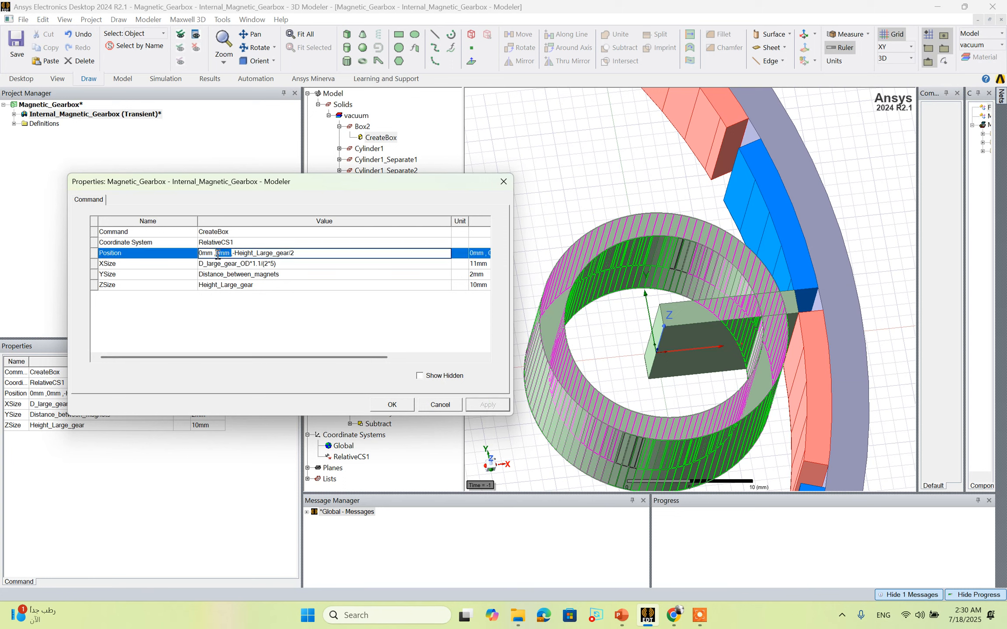
pyautogui.write('-di')
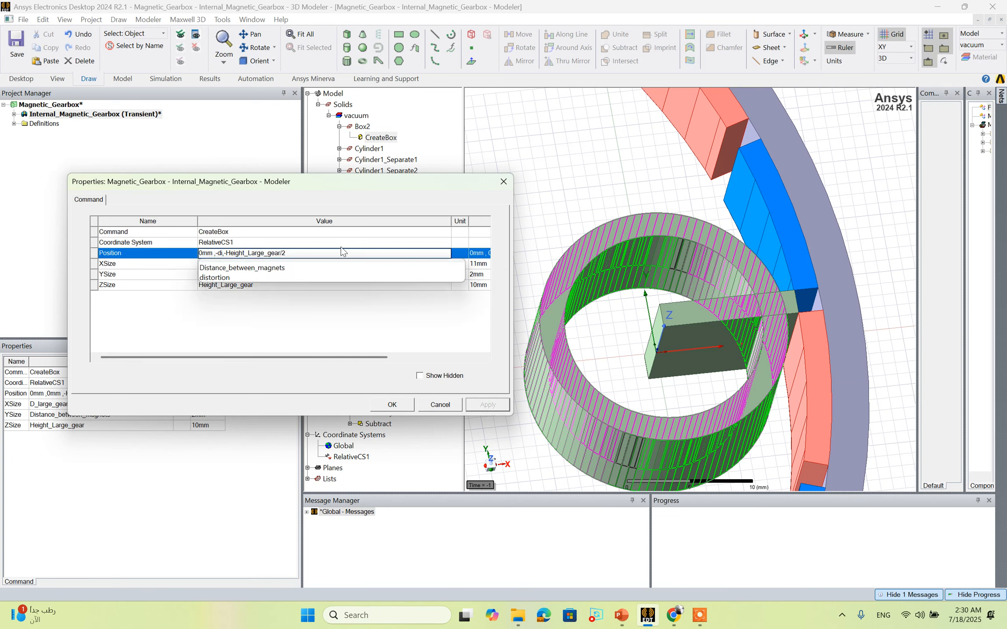
pyautogui.click(293, 269)
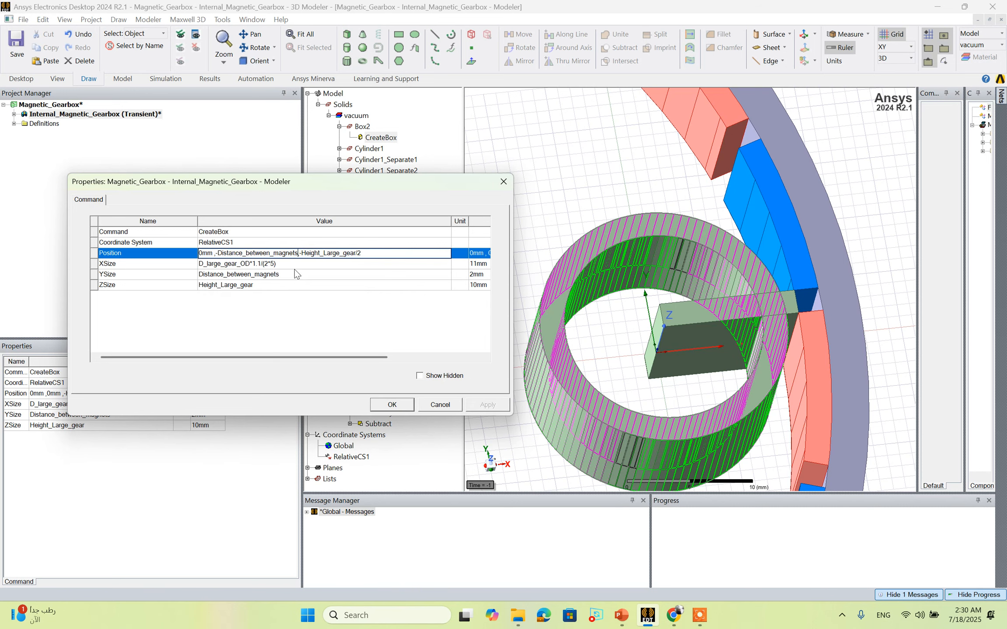
pyautogui.write('/2')
pyautogui.click(332, 319)
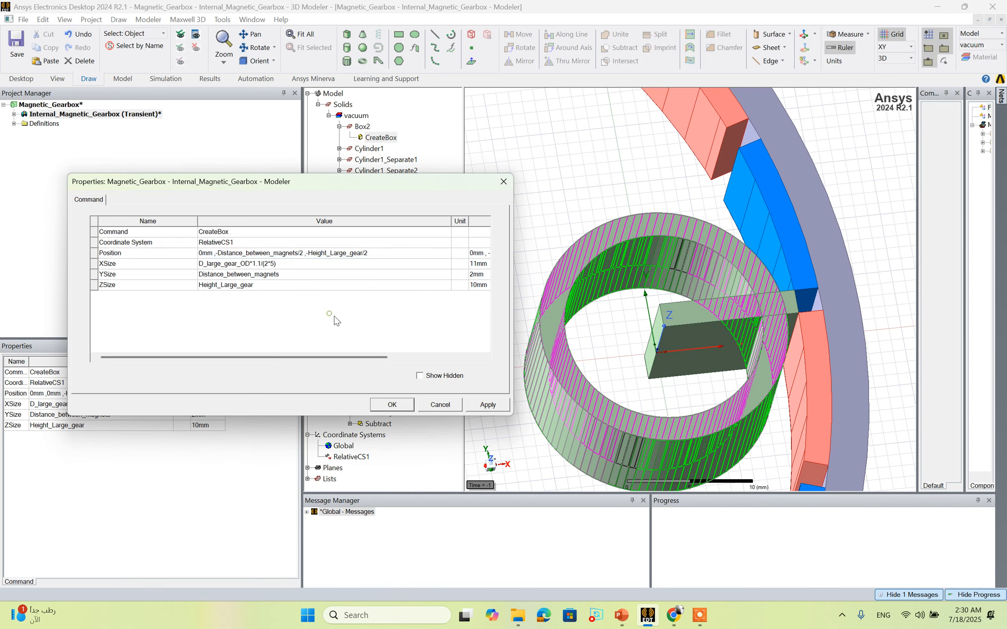
pyautogui.click(483, 405)
pyautogui.click(390, 404)
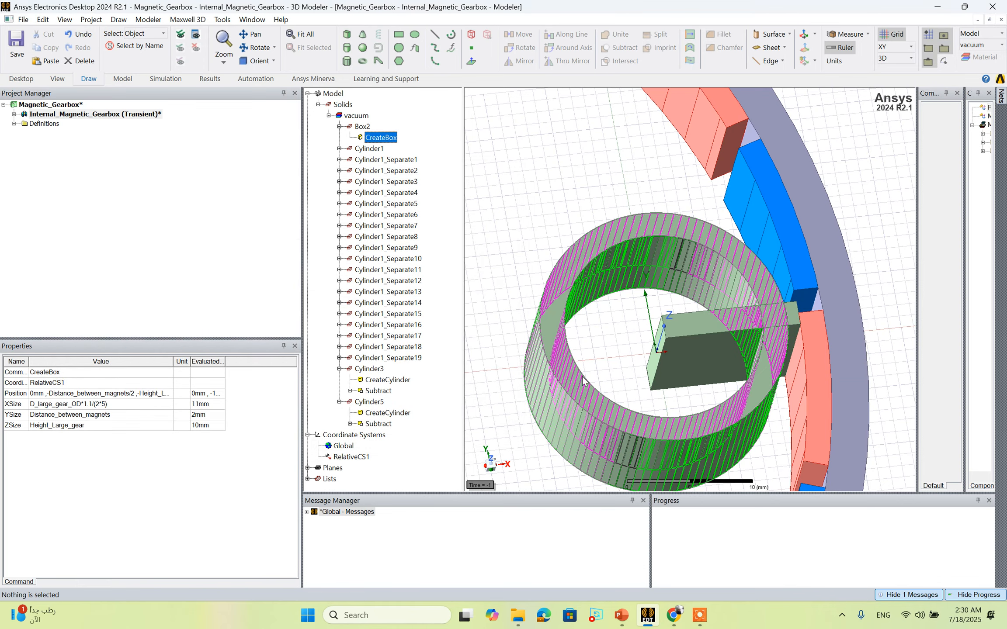
# Duplicate the parametric box around the Z axis at an angle of 360/4 deg with a total number of 4.
pyautogui.moveTo(642, 311); pyautogui.dragTo(634, 326, button='middle')
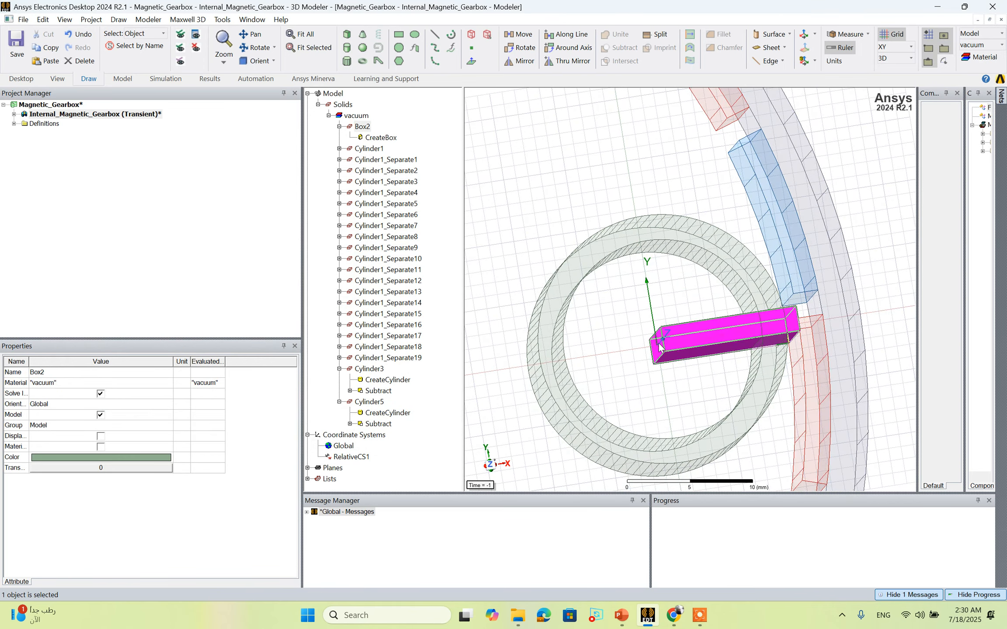
pyautogui.rightClick(657, 343)
pyautogui.moveTo(743, 136)
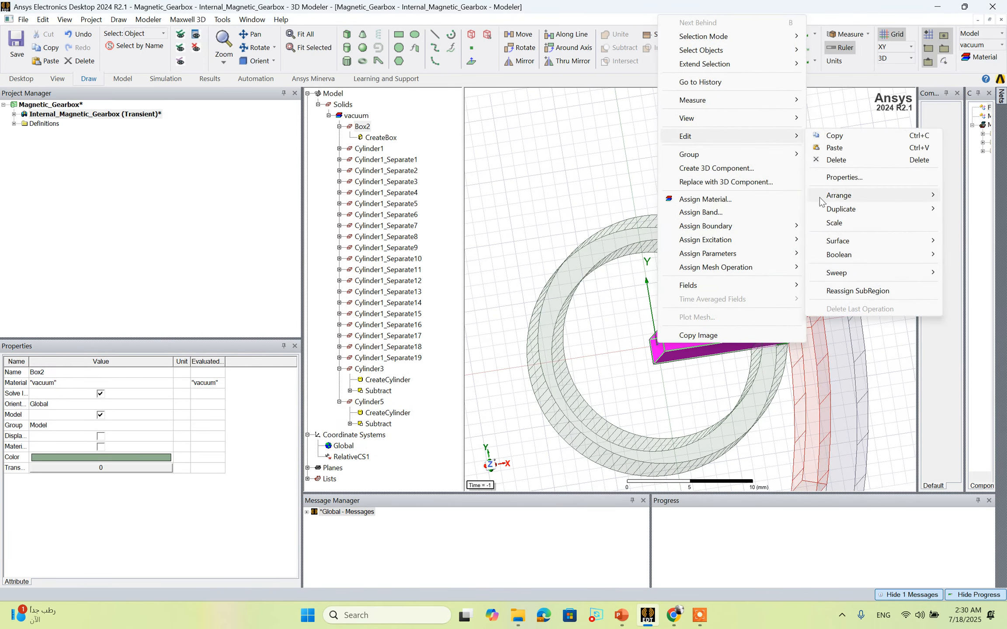
pyautogui.moveTo(852, 209)
pyautogui.click(781, 221)
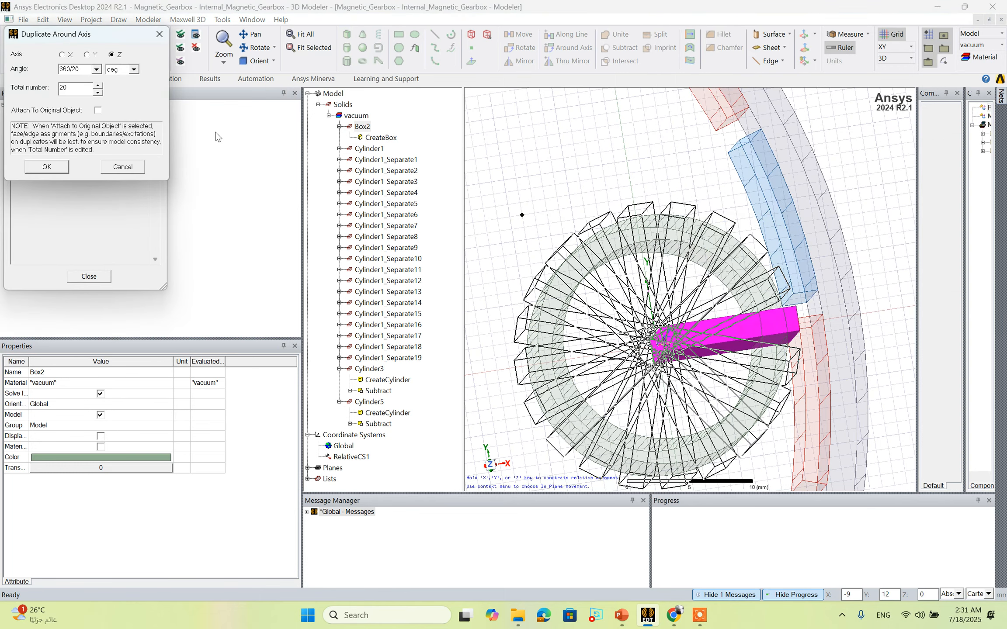
pyautogui.moveTo(96, 44); pyautogui.dragTo(560, 334)
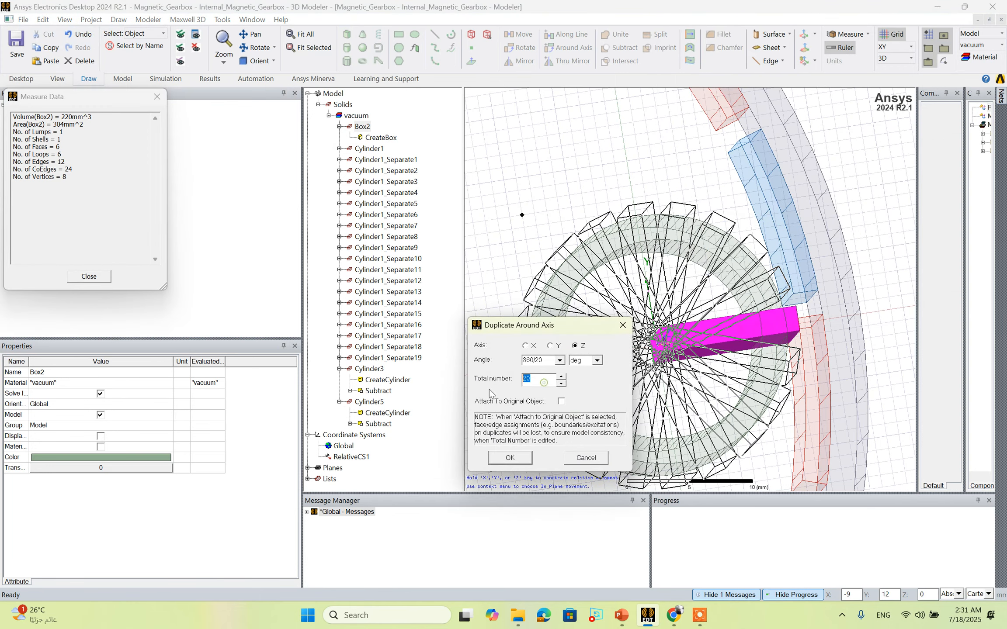
pyautogui.write('4')
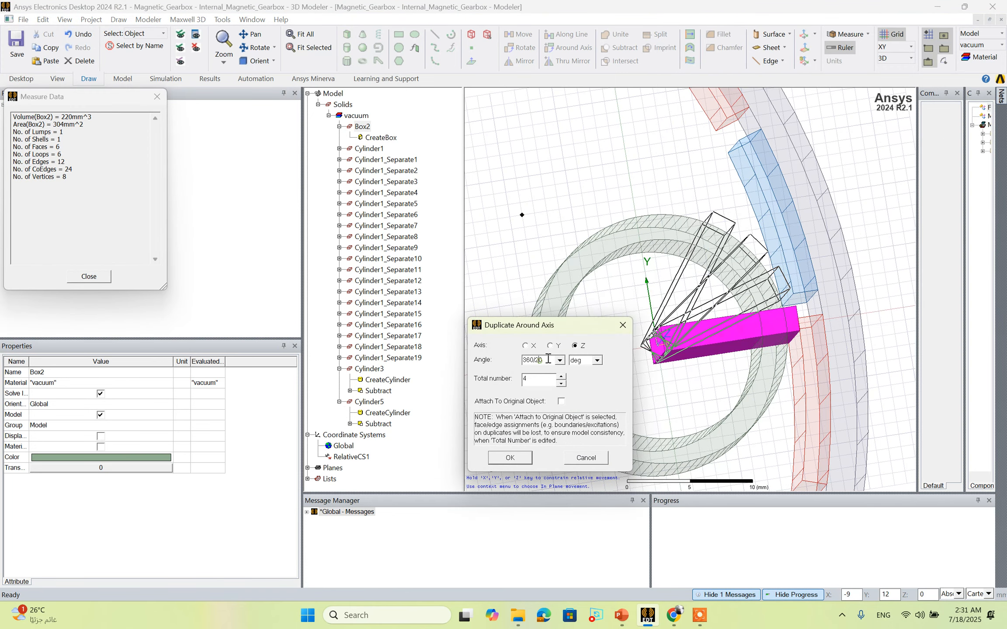
pyautogui.click(541, 360)
pyautogui.moveTo(543, 360); pyautogui.dragTo(537, 360)
pyautogui.click(518, 458)
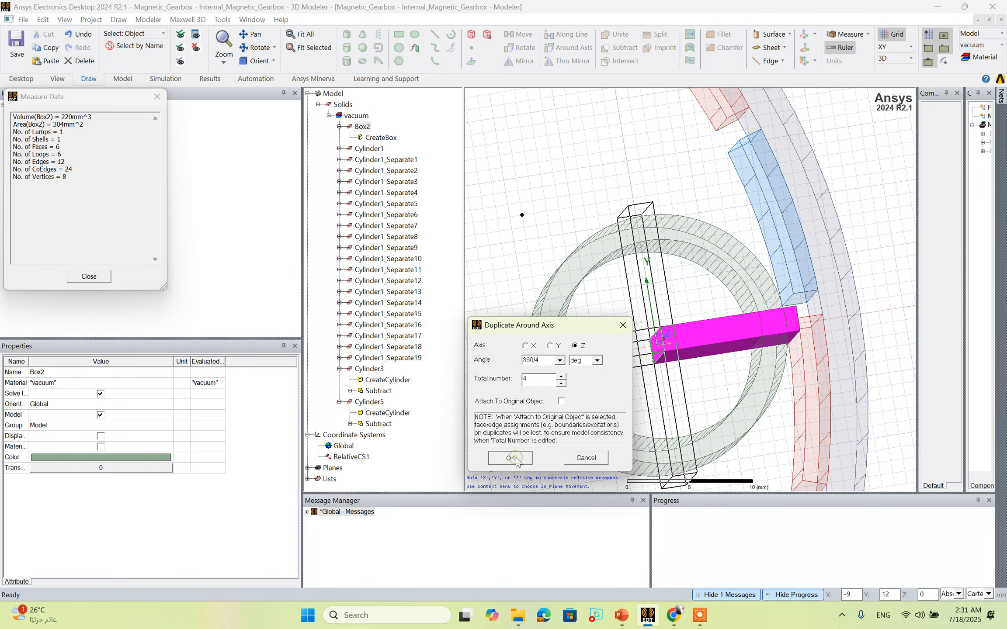
# Subtract the four crossing boxes as tool parts from the small gear ring Cylinder5 as the blank part.
pyautogui.scroll(2, 709, 358)
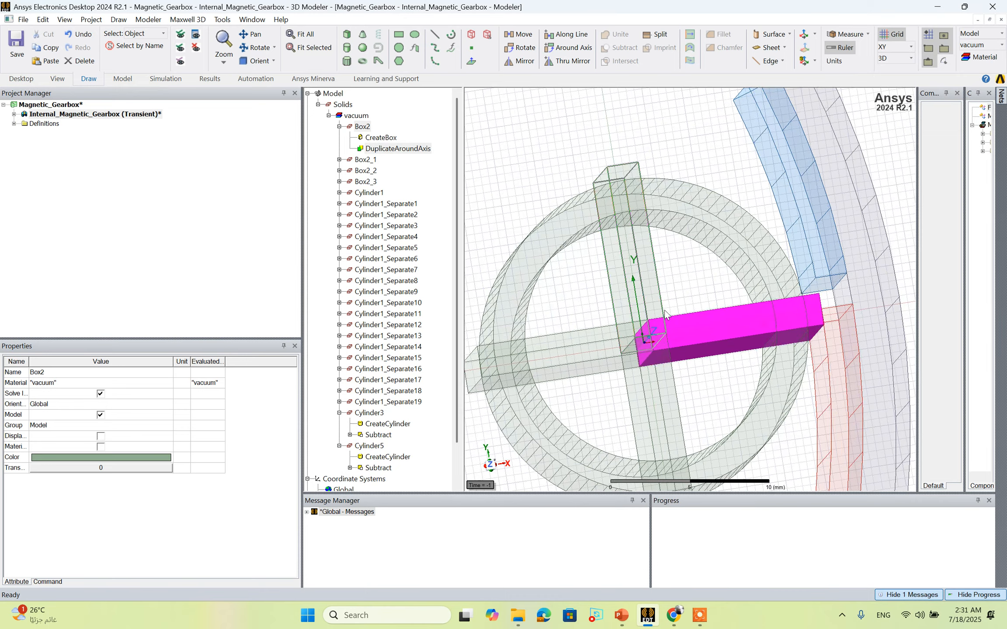
pyautogui.scroll(-4, 663, 290)
pyautogui.click(681, 286)
pyautogui.scroll(-1, 682, 285)
pyautogui.moveTo(681, 285); pyautogui.dragTo(669, 278, button='middle')
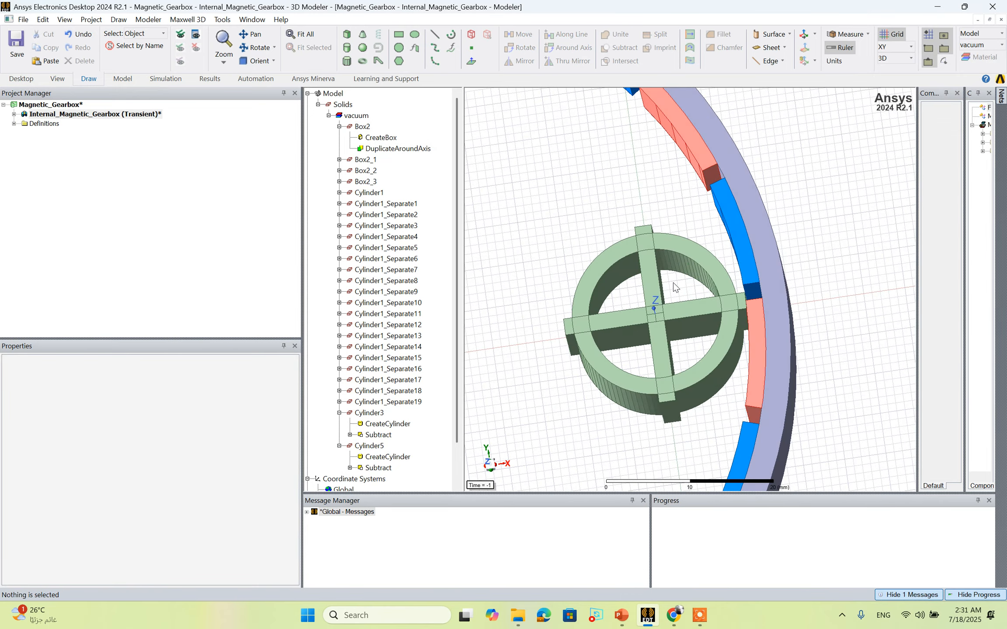
pyautogui.moveTo(680, 285); pyautogui.dragTo(630, 341)
pyautogui.keyDown('ctrl'); pyautogui.click(607, 275); pyautogui.keyUp('ctrl')
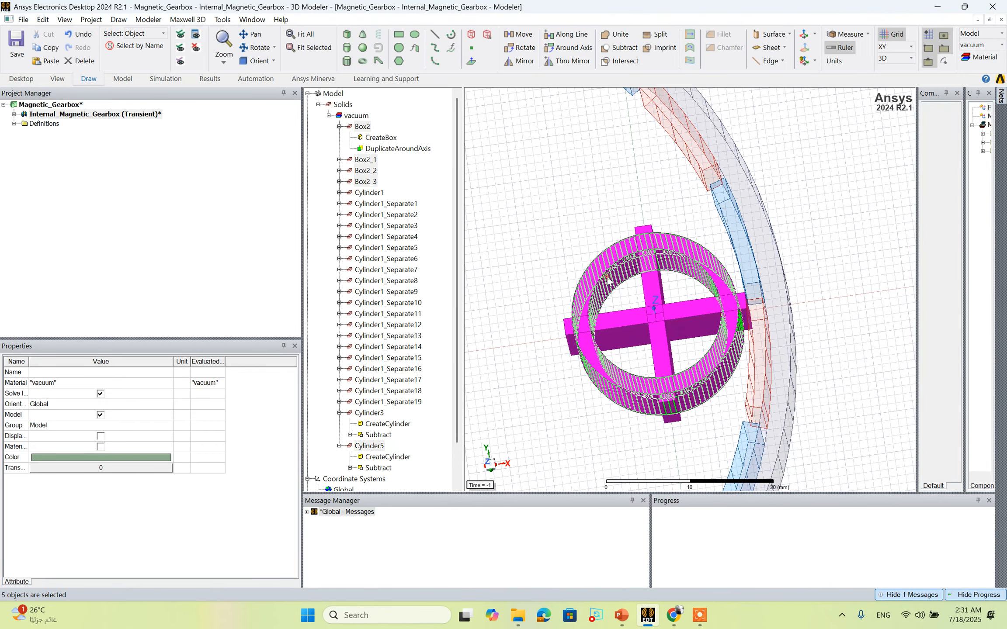
pyautogui.rightClick(607, 273)
pyautogui.moveTo(700, 394)
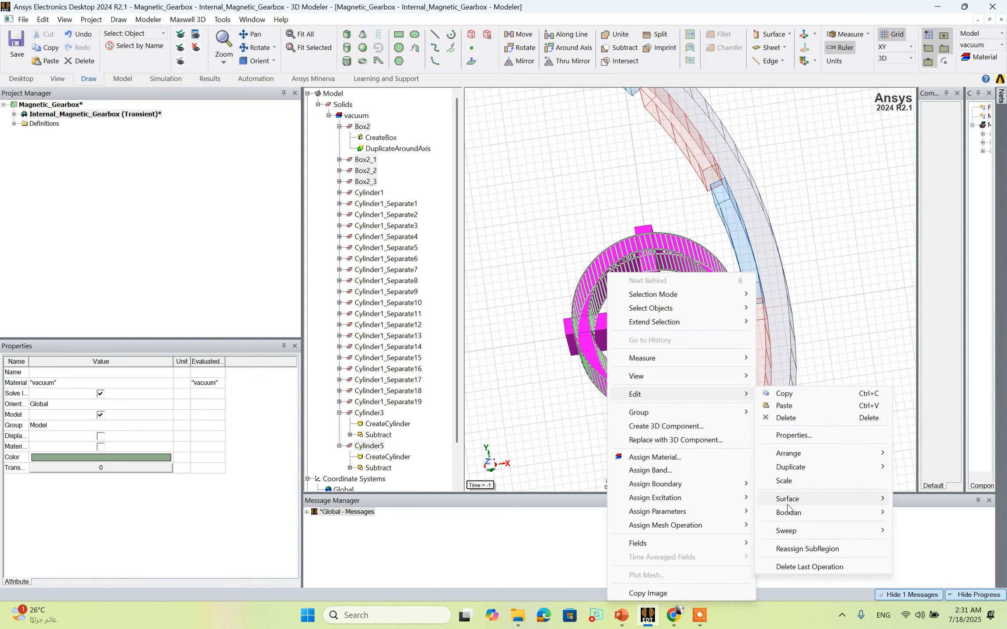
pyautogui.moveTo(758, 517)
pyautogui.click(924, 523)
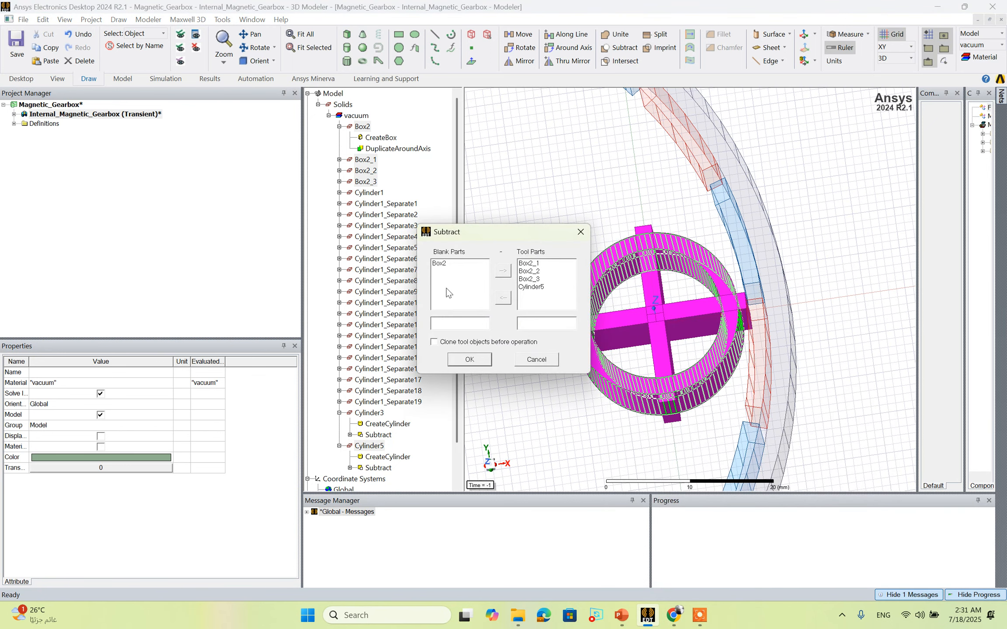
pyautogui.click(469, 265)
pyautogui.click(503, 270)
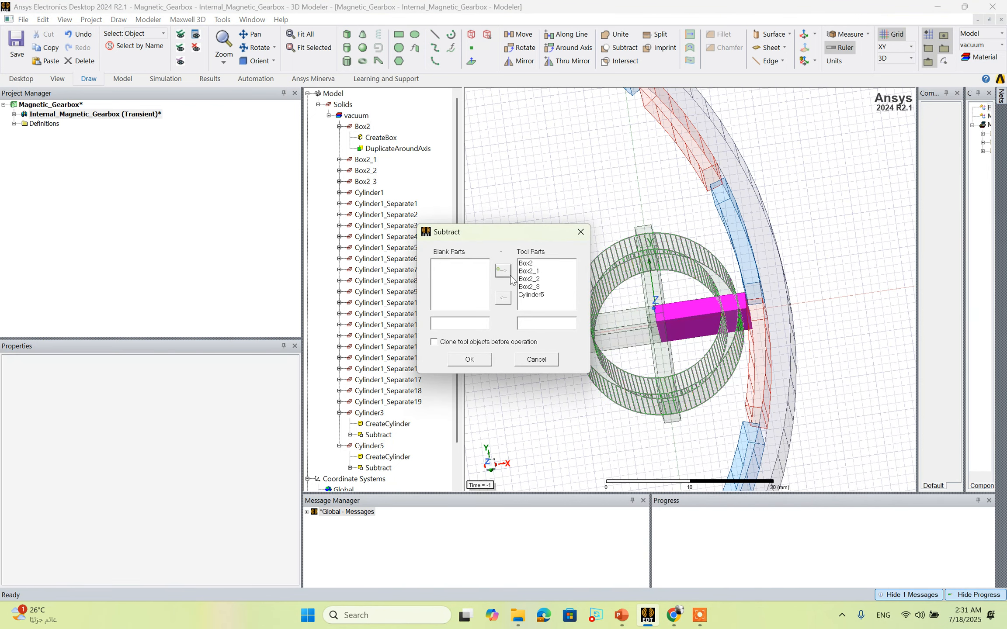
pyautogui.click(529, 294)
pyautogui.click(503, 298)
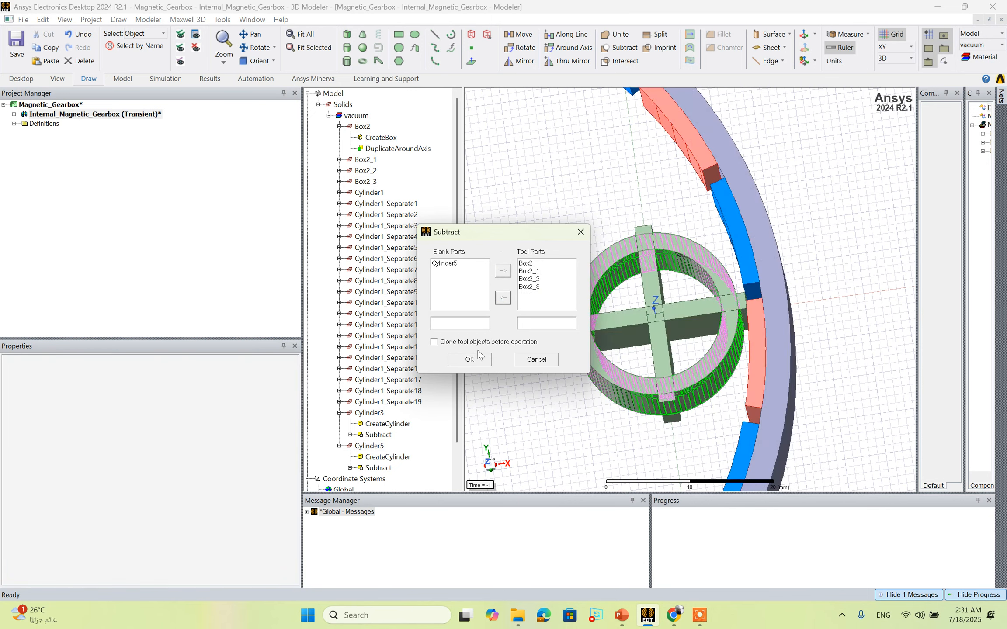
pyautogui.click(469, 360)
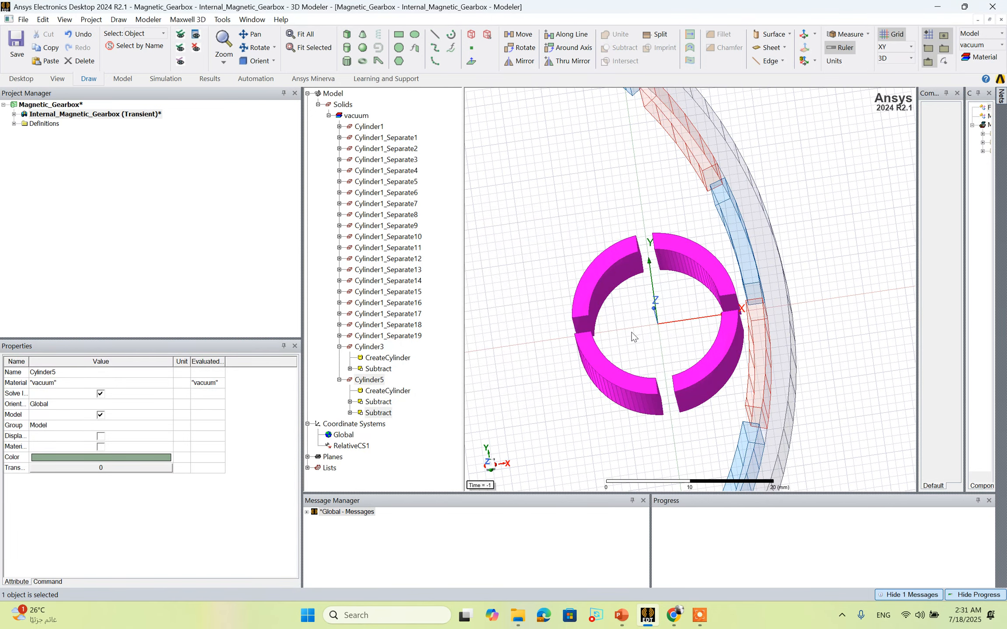
# Separate the cut small gear ring into individual bodies.
pyautogui.scroll(-4, 632, 332)
pyautogui.scroll(3, 669, 305)
pyautogui.scroll(2, 649, 303)
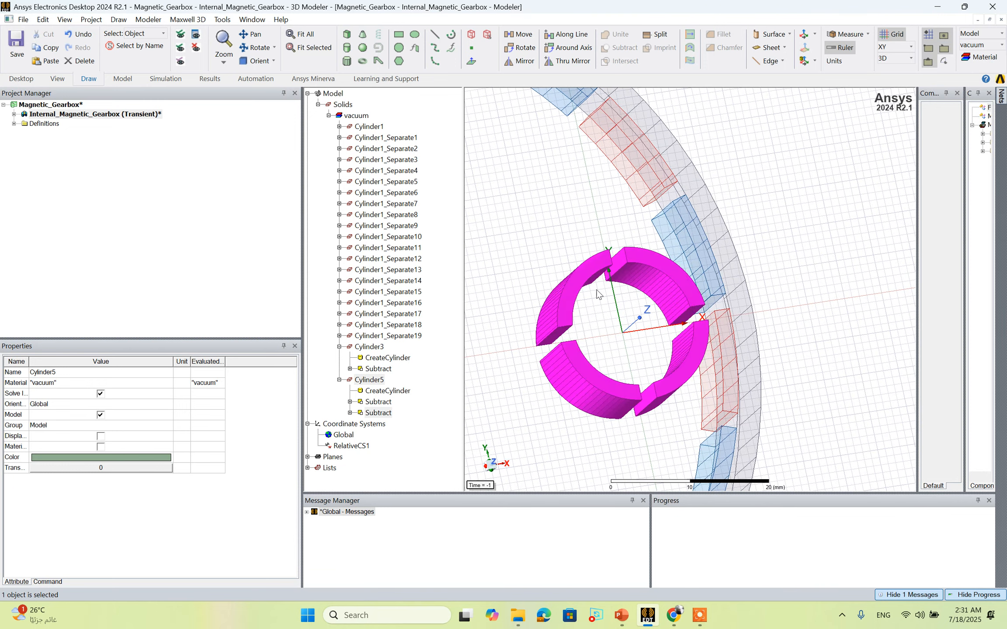
pyautogui.rightClick(576, 274)
pyautogui.moveTo(625, 394)
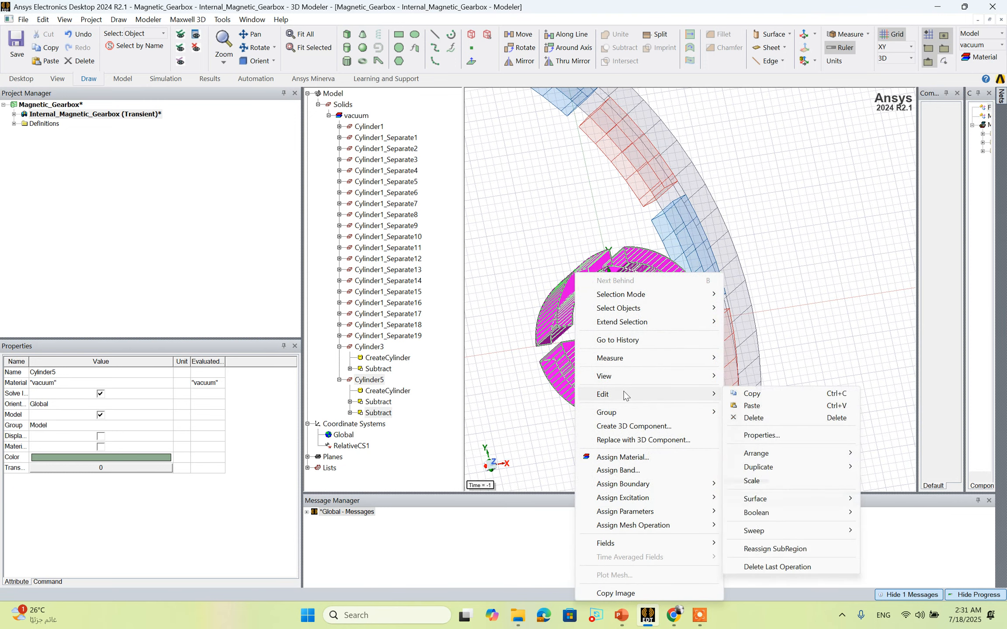
pyautogui.moveTo(785, 513)
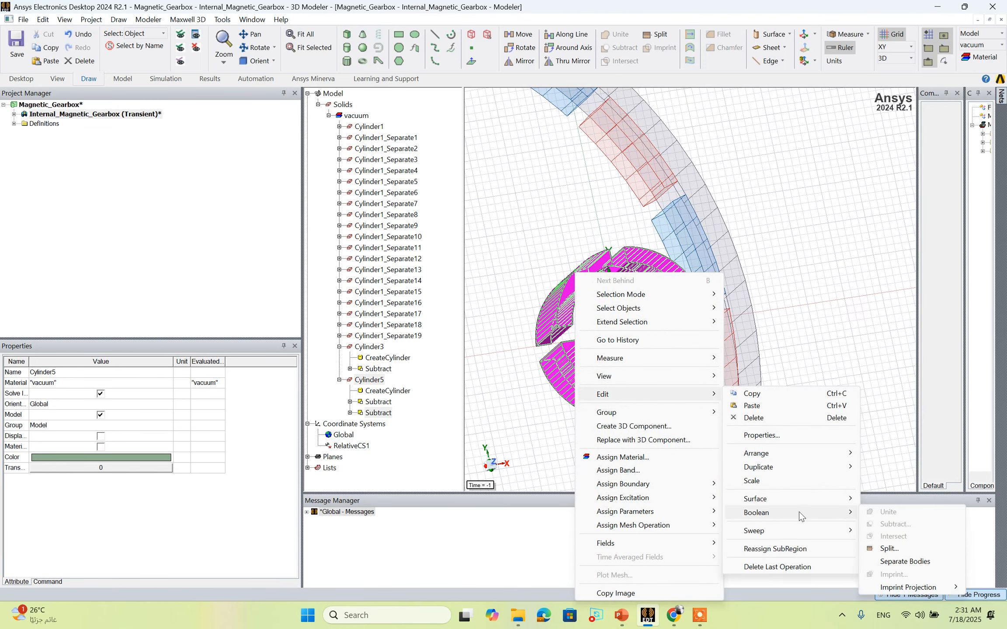
pyautogui.click(894, 563)
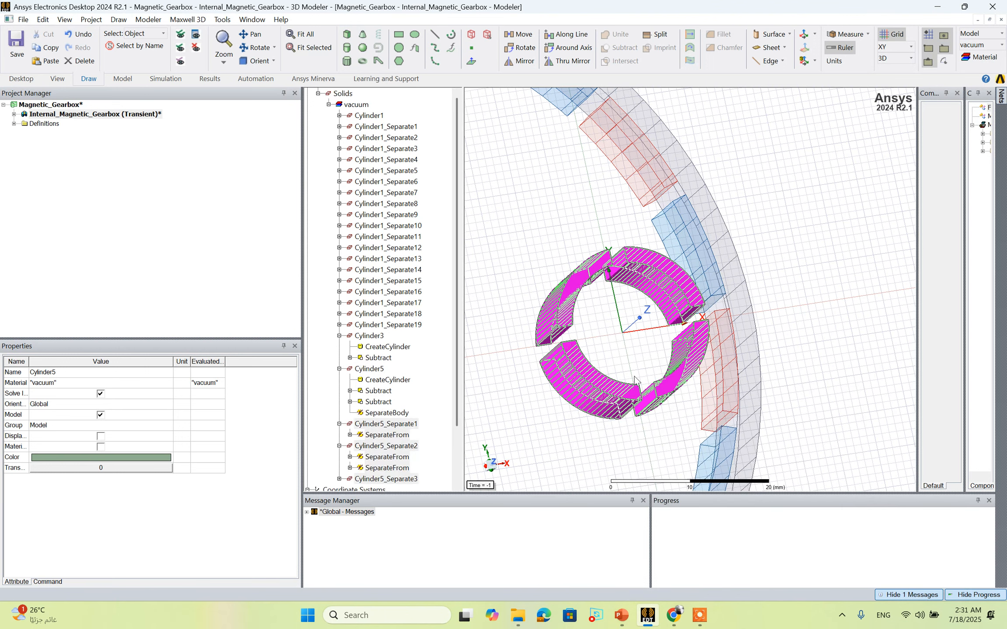
# Collapse the history of Cylinder3, Cylinder5 and the separated magnet bodies in the model tree, and clear the selection.
pyautogui.click(338, 336)
pyautogui.click(339, 346)
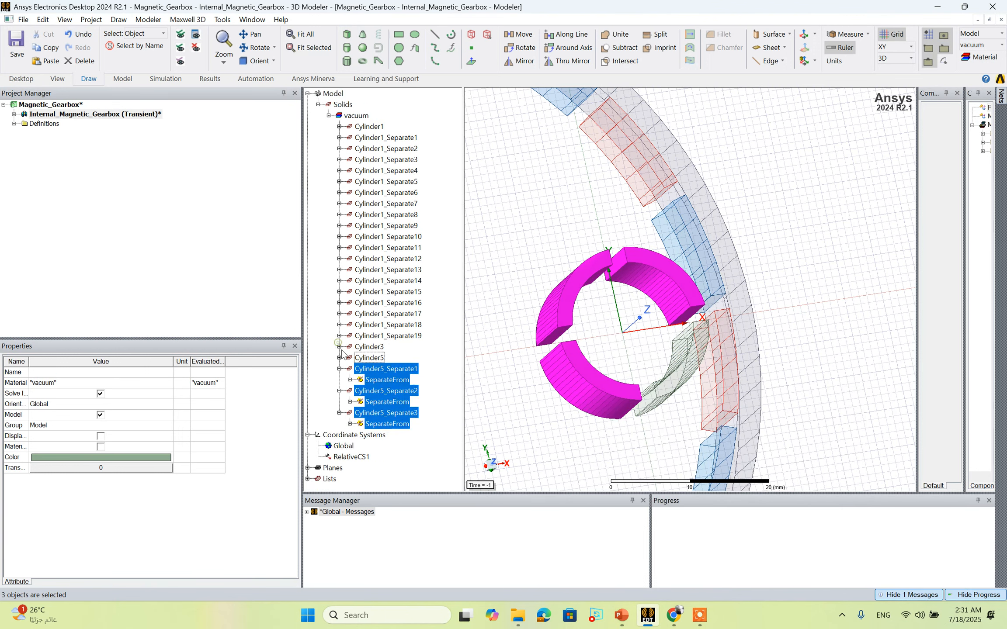
pyautogui.click(339, 368)
pyautogui.click(339, 380)
pyautogui.click(339, 390)
pyautogui.click(340, 391)
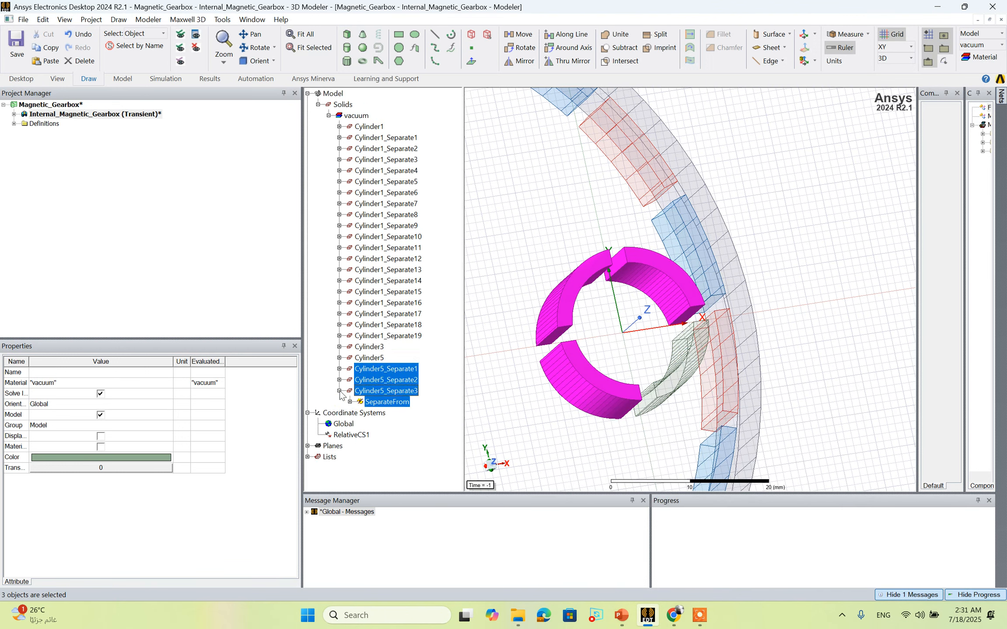
pyautogui.click(493, 291)
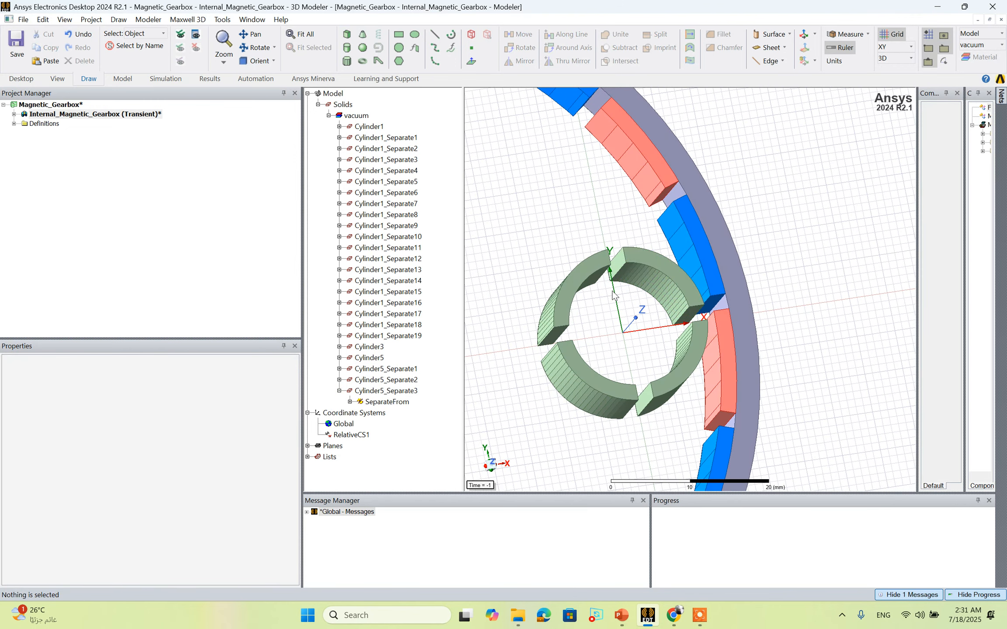
# Colour two opposite magnet segments of the small gear blue (RGB 0, 128, 255).
pyautogui.click(644, 274)
pyautogui.keyDown('ctrl'); pyautogui.click(581, 382); pyautogui.keyUp('ctrl')
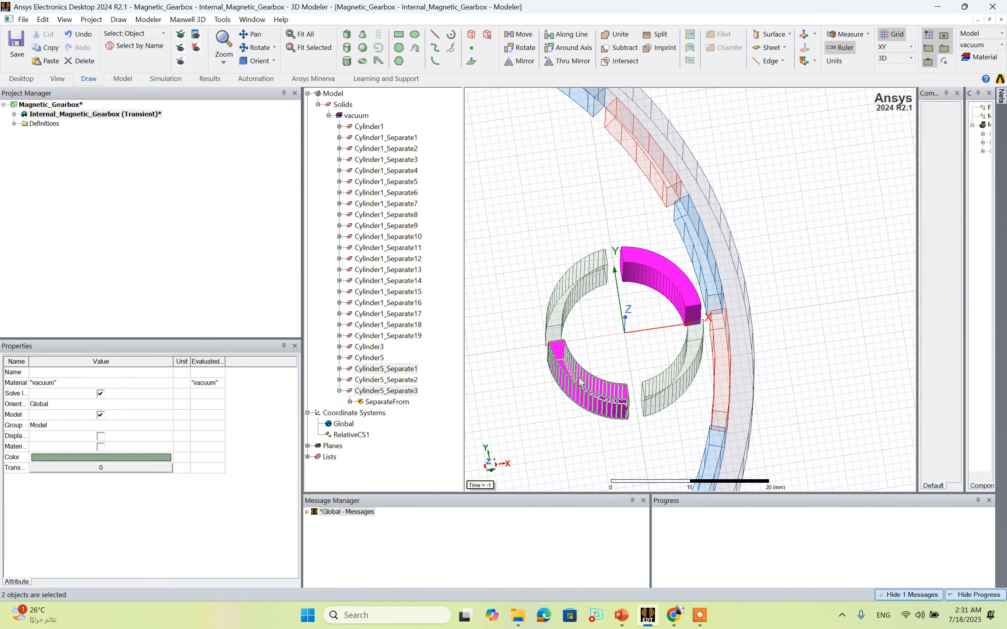
pyautogui.rightClick(581, 382)
pyautogui.click(766, 212)
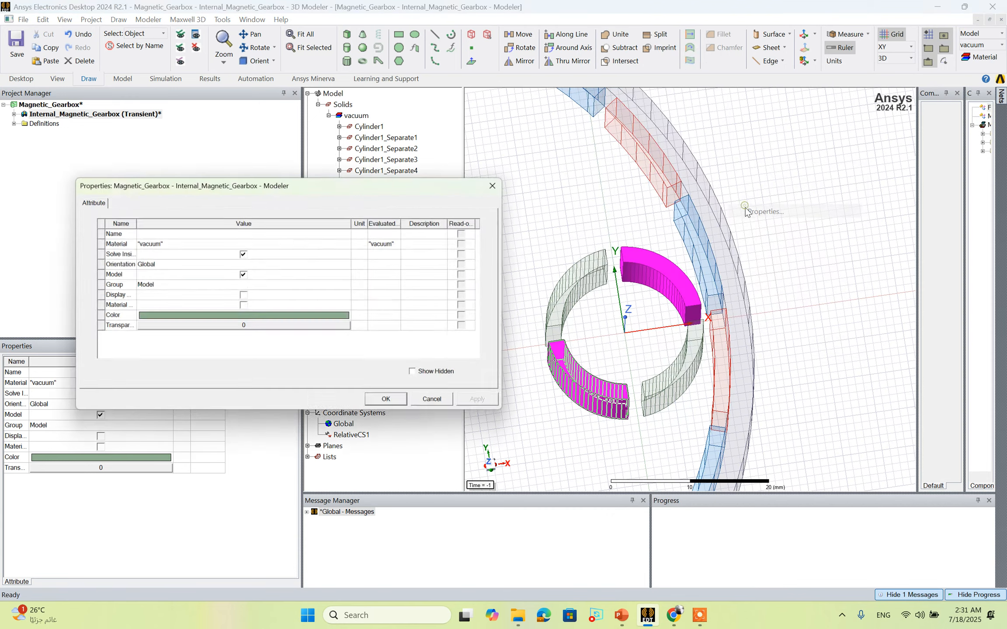
pyautogui.click(315, 316)
pyautogui.click(246, 233)
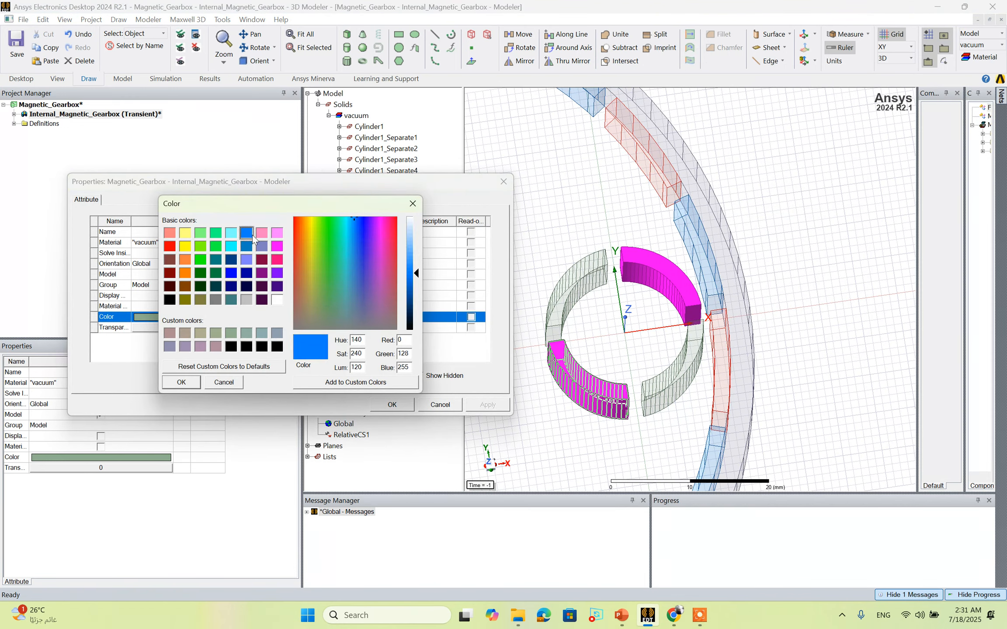
pyautogui.click(199, 381)
pyautogui.click(392, 404)
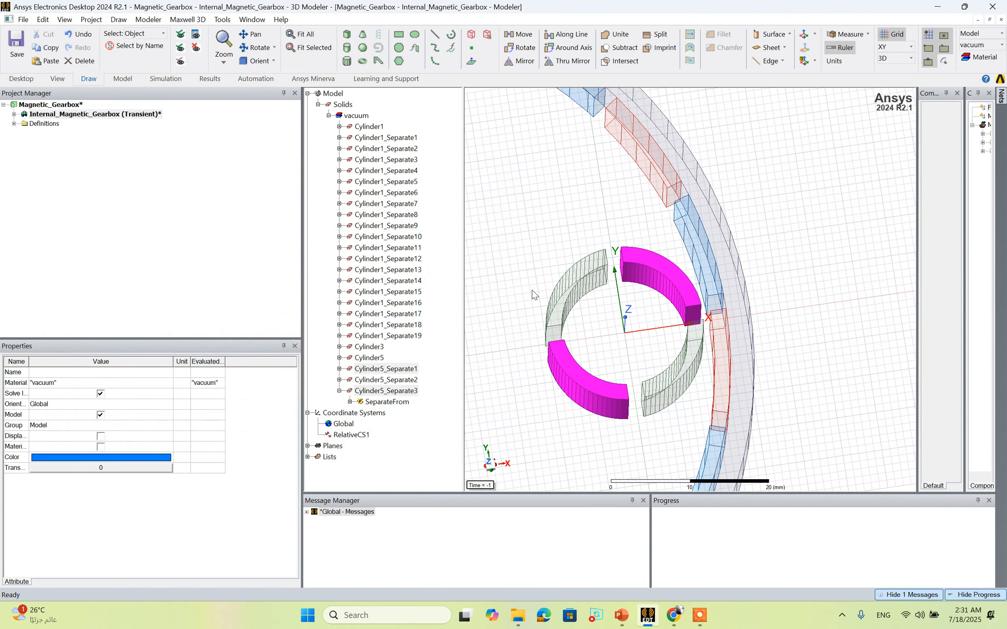
# Colour the other two opposite magnet segments of the small gear light red and clear the selection.
pyautogui.click(558, 290)
pyautogui.keyDown('ctrl'); pyautogui.click(660, 370); pyautogui.keyUp('ctrl')
pyautogui.rightClick(661, 370)
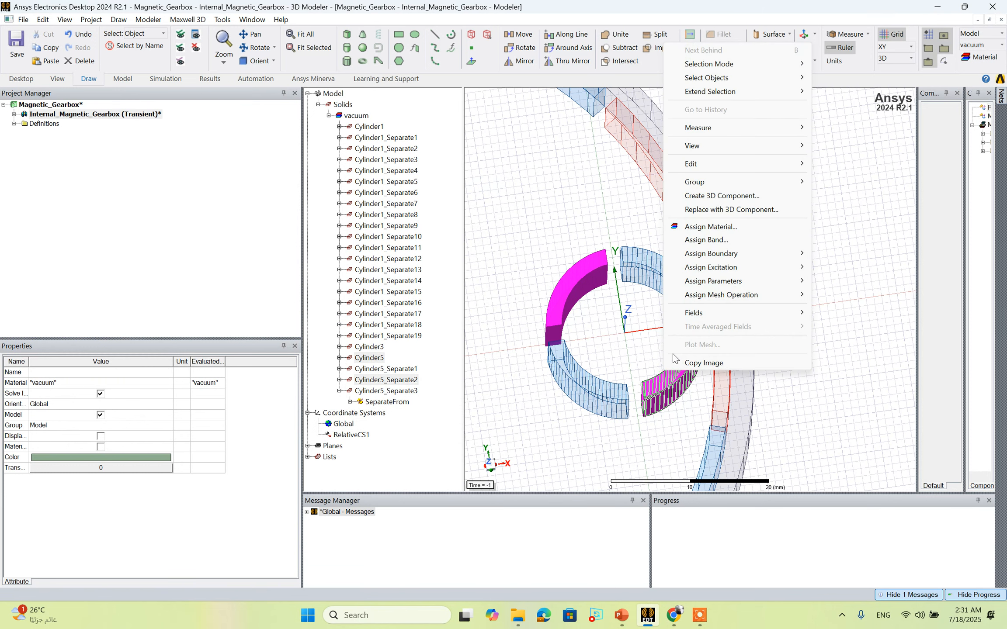
pyautogui.moveTo(702, 170)
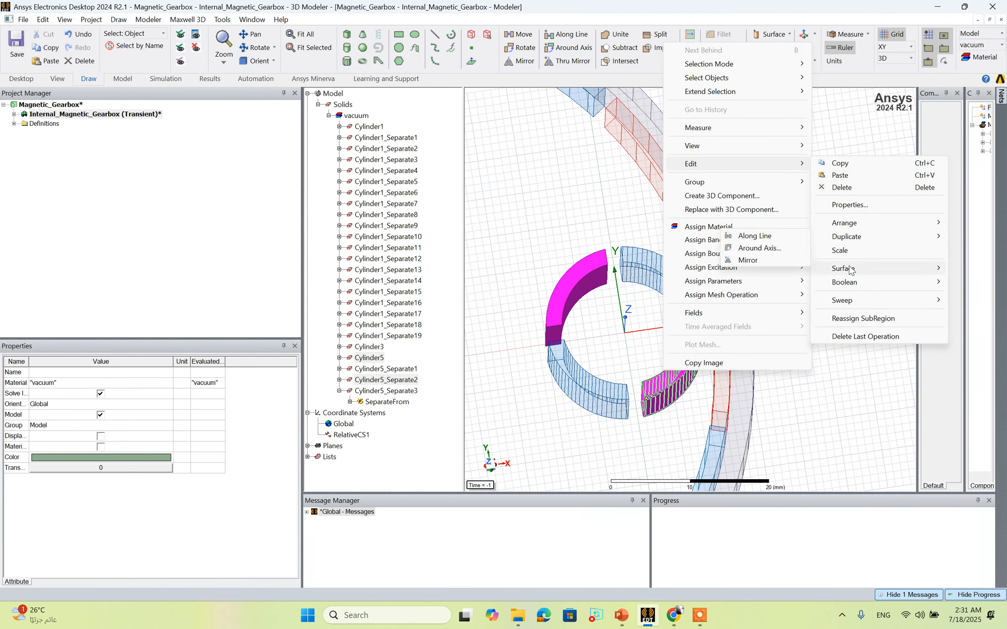
pyautogui.moveTo(852, 272)
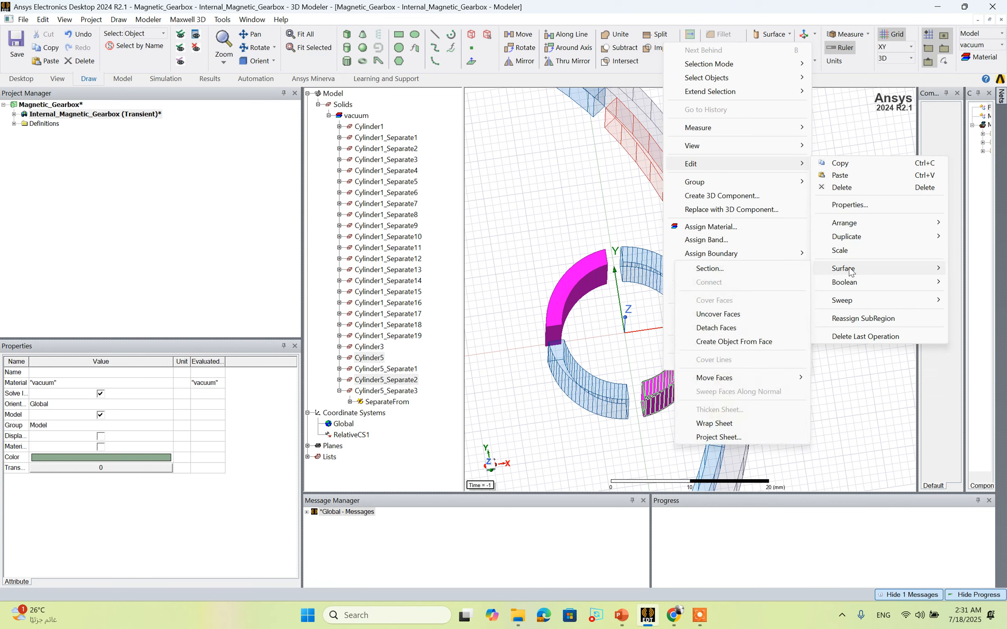
pyautogui.click(849, 204)
pyautogui.click(330, 318)
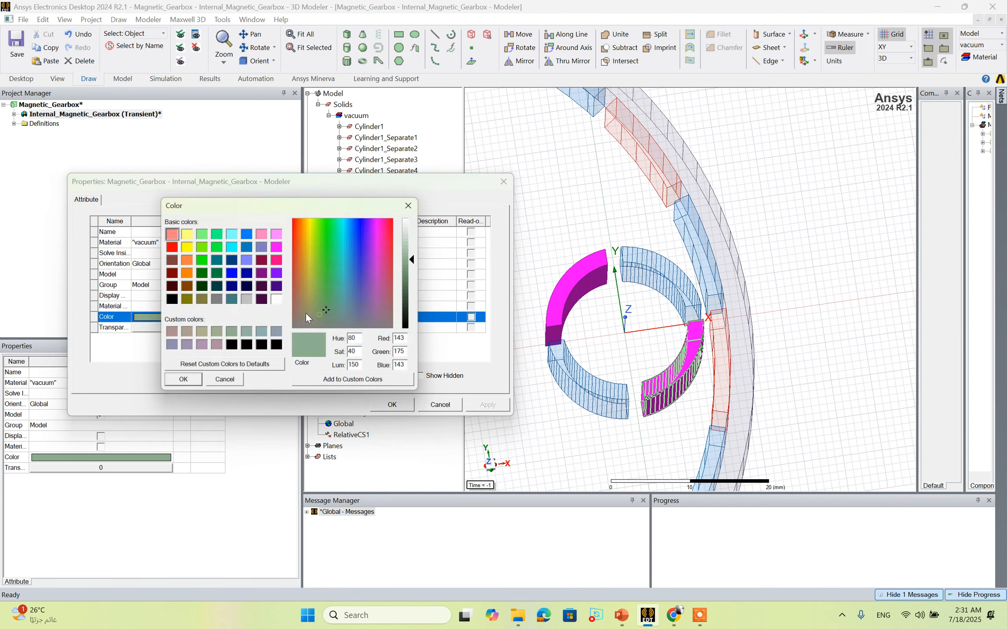
pyautogui.click(170, 233)
pyautogui.click(181, 382)
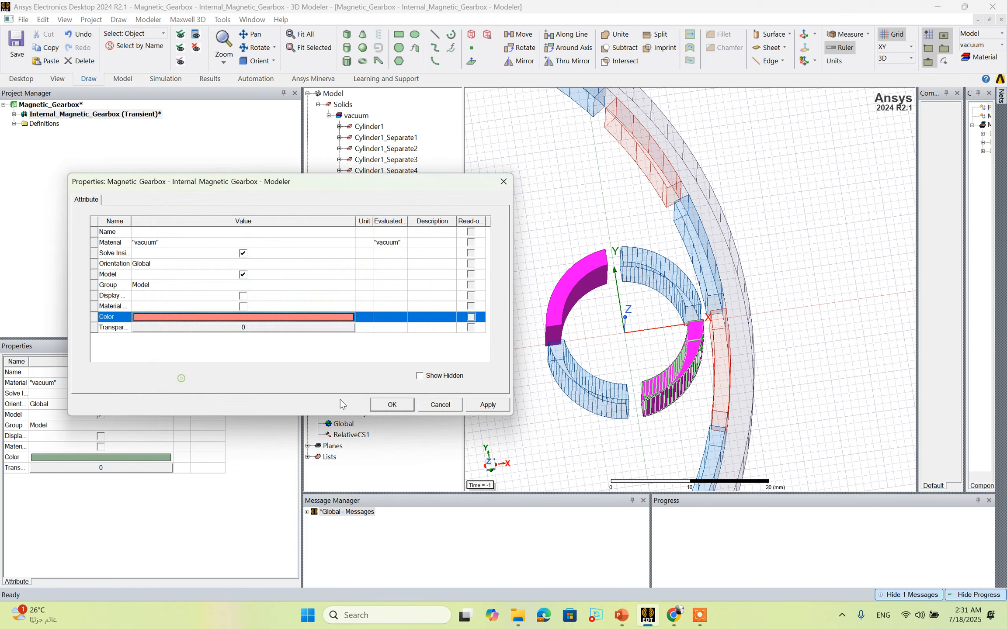
pyautogui.click(411, 404)
pyautogui.click(520, 362)
# Draw a cylinder centred on the RelativeCS1 origin inside the small gear magnets, with 8 mm radius and about 5 mm height.
pyautogui.scroll(-2, 586, 326)
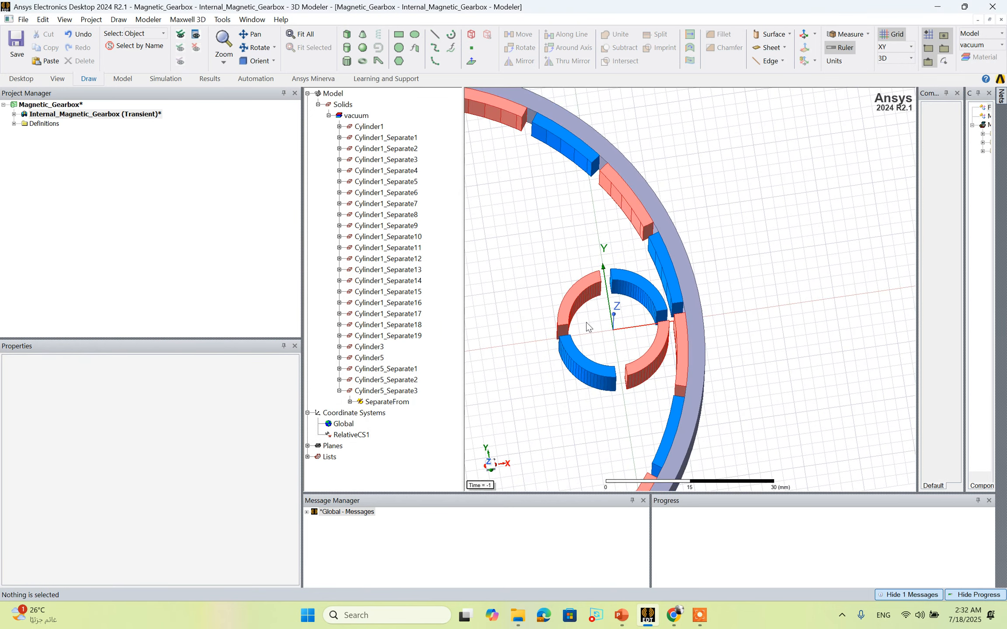
pyautogui.scroll(2, 635, 298)
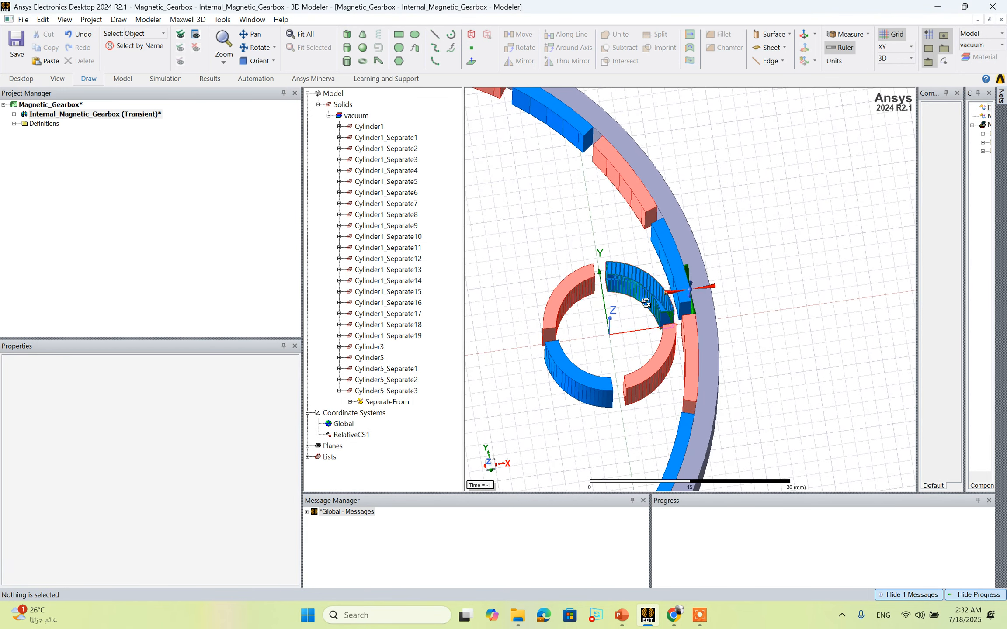
pyautogui.moveTo(645, 303); pyautogui.dragTo(612, 350, button='middle')
pyautogui.scroll(2, 612, 363)
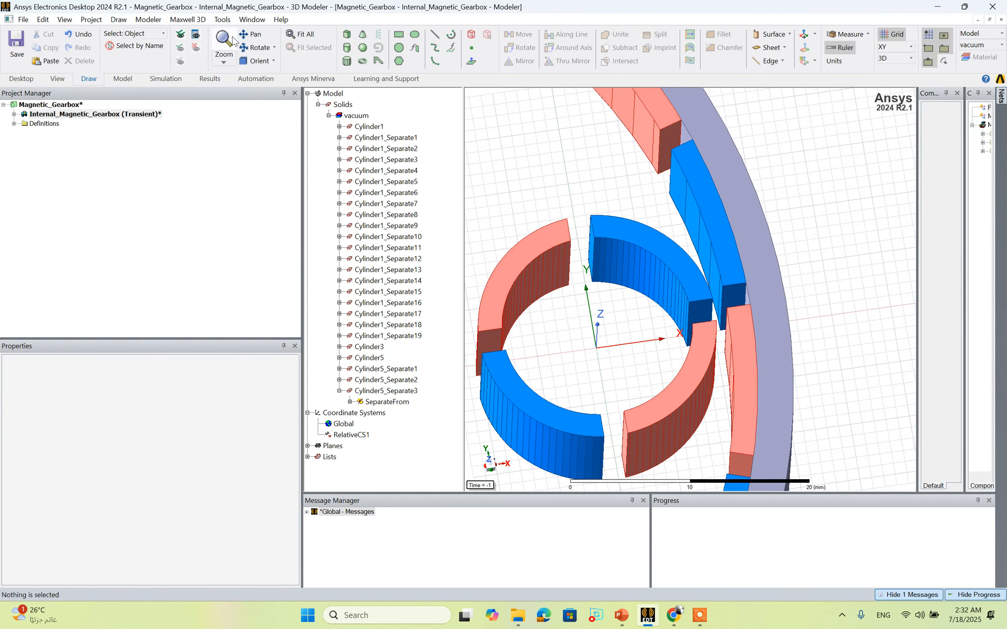
pyautogui.click(348, 45)
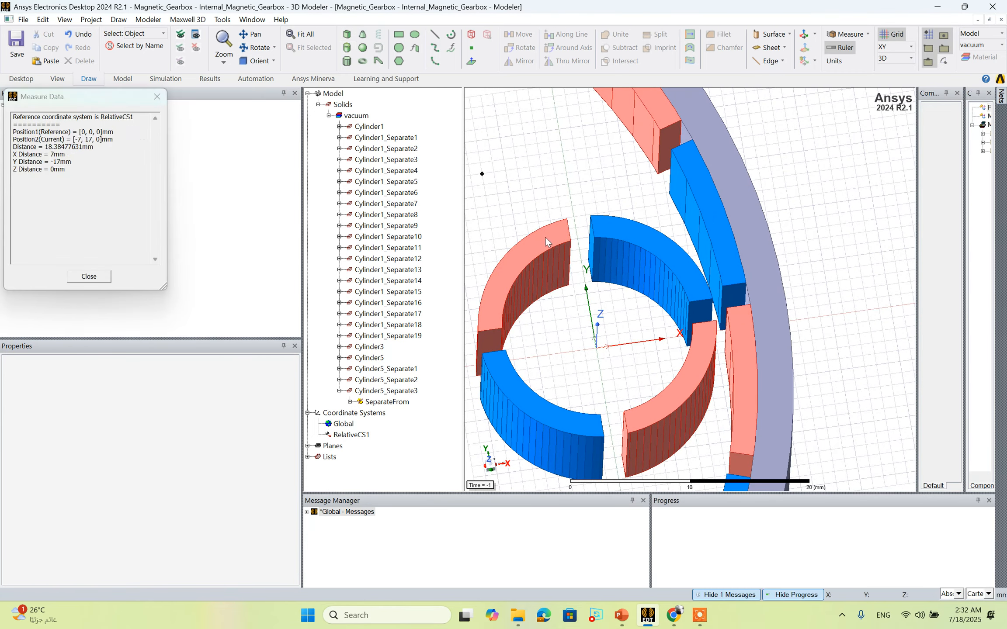
pyautogui.click(597, 349)
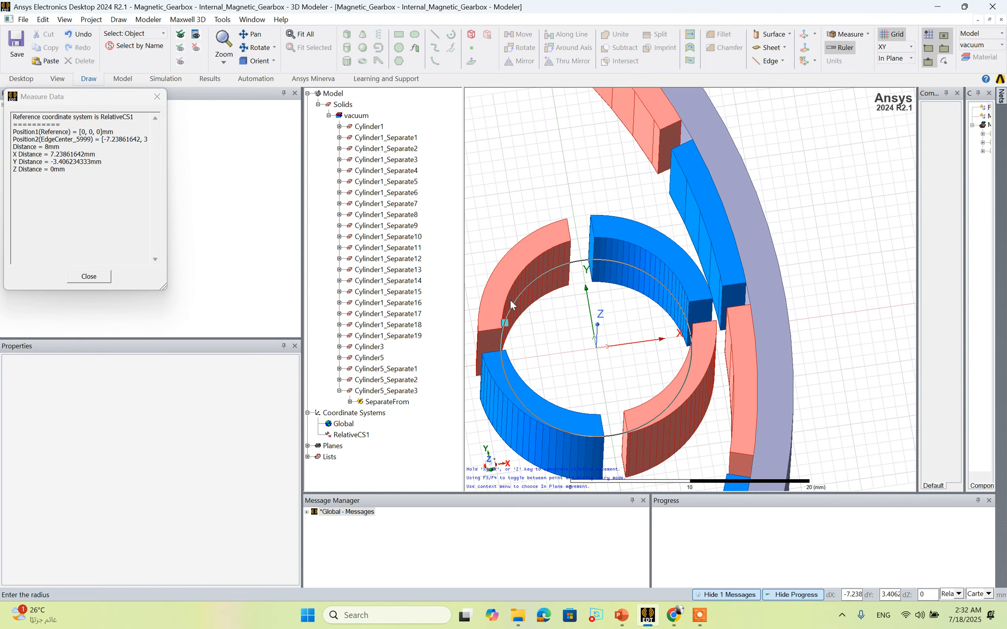
pyautogui.click(537, 279)
pyautogui.click(572, 246)
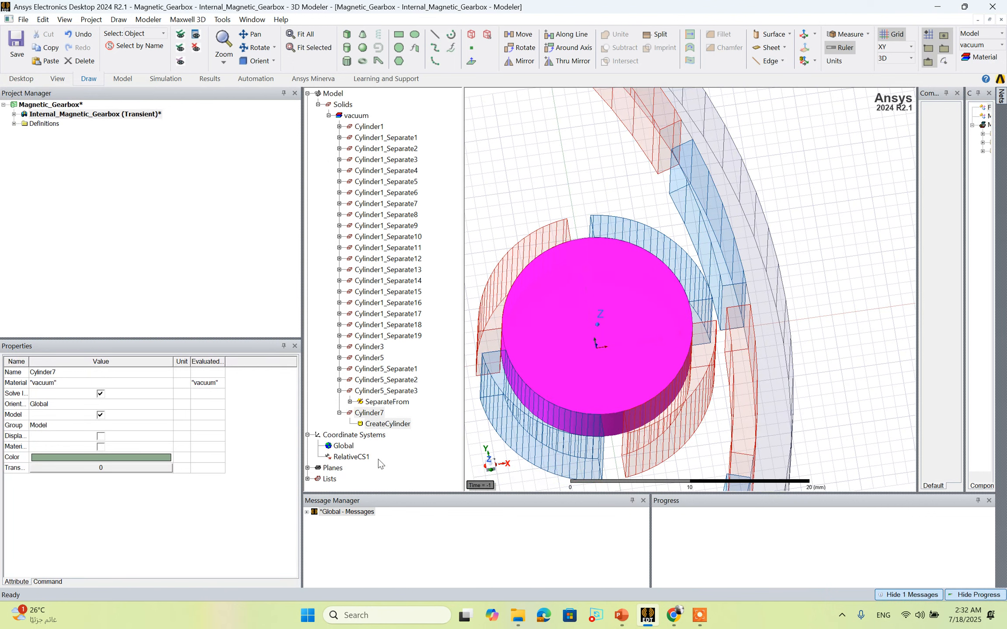
# Set the new cylinder's height to Height_Large_gear and its center position to 0, 0, -Height_Large_gear/2.
pyautogui.click(375, 424)
pyautogui.doubleClick(375, 425)
pyautogui.click(219, 287)
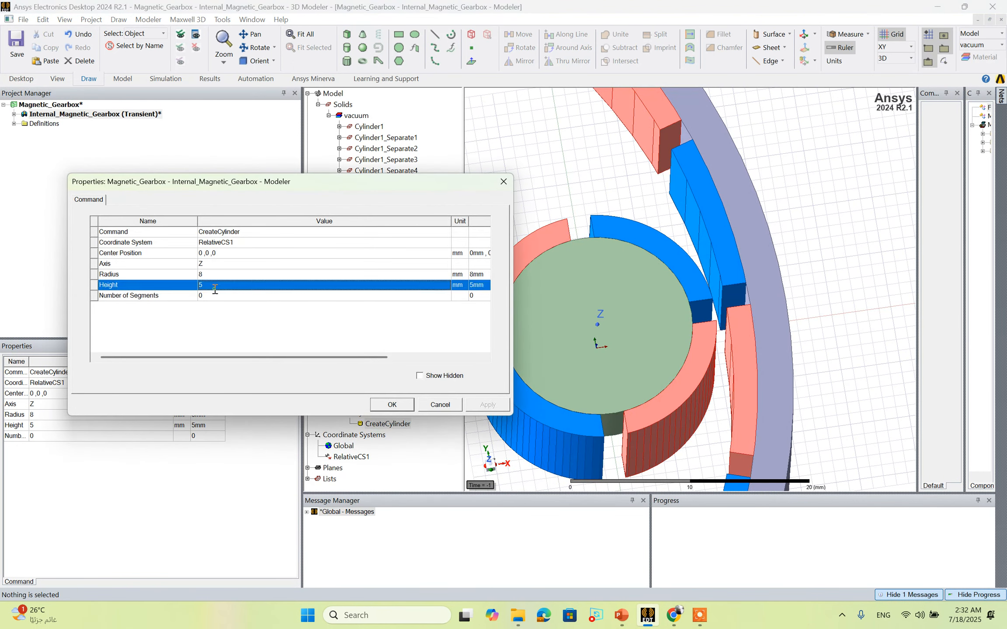
pyautogui.write('he')
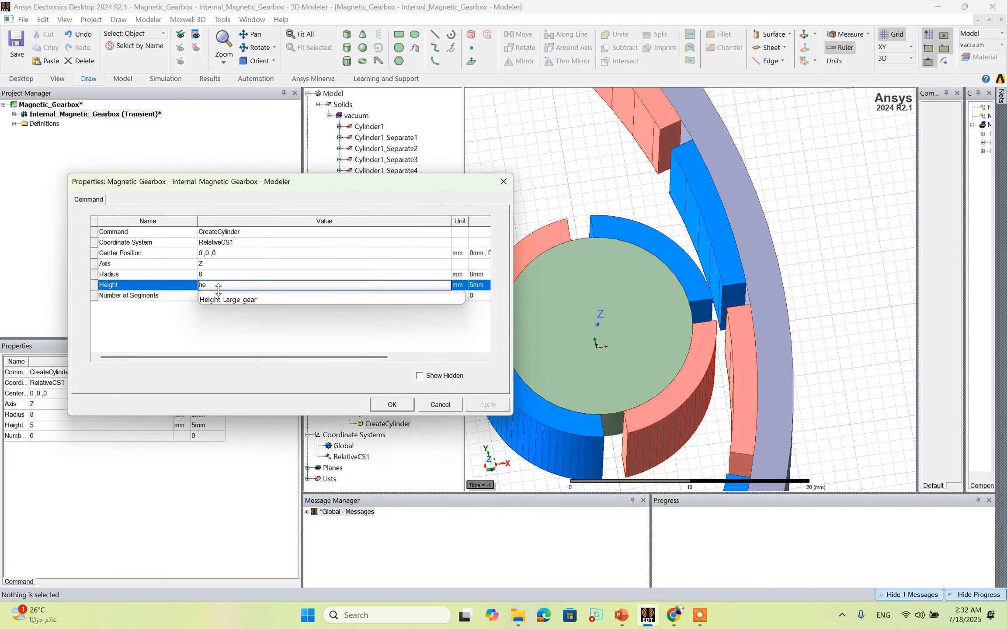
pyautogui.click(227, 299)
pyautogui.click(234, 253)
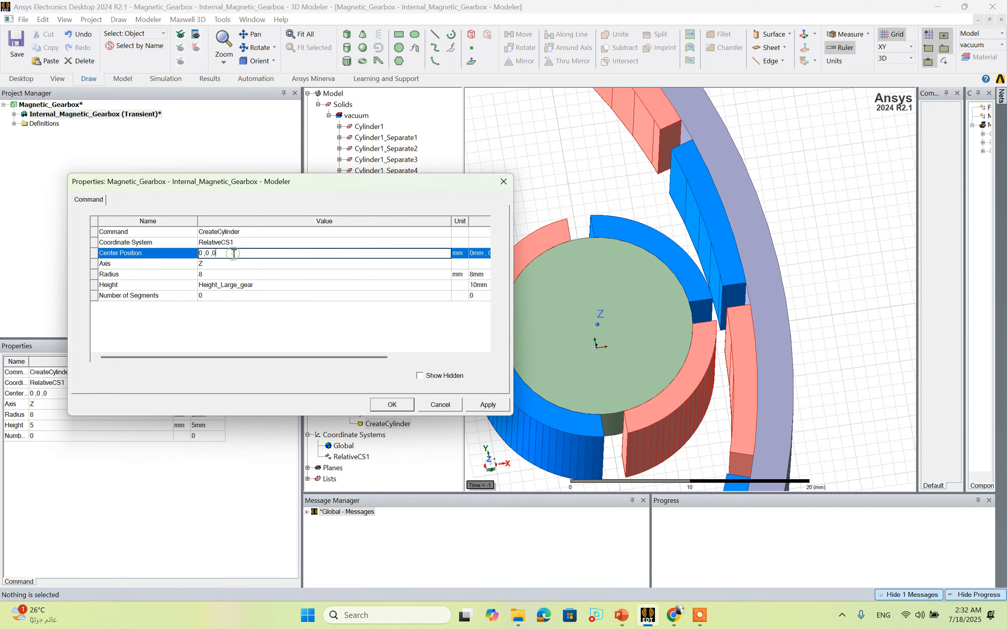
pyautogui.press('BackSpace')
pyautogui.write('-he')
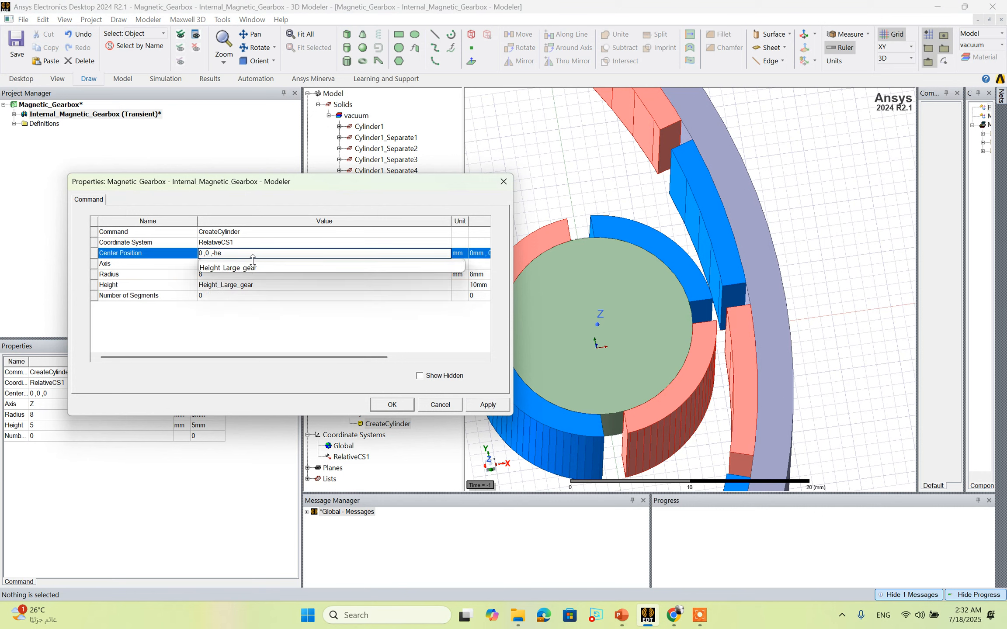
pyautogui.click(256, 268)
pyautogui.write('/2')
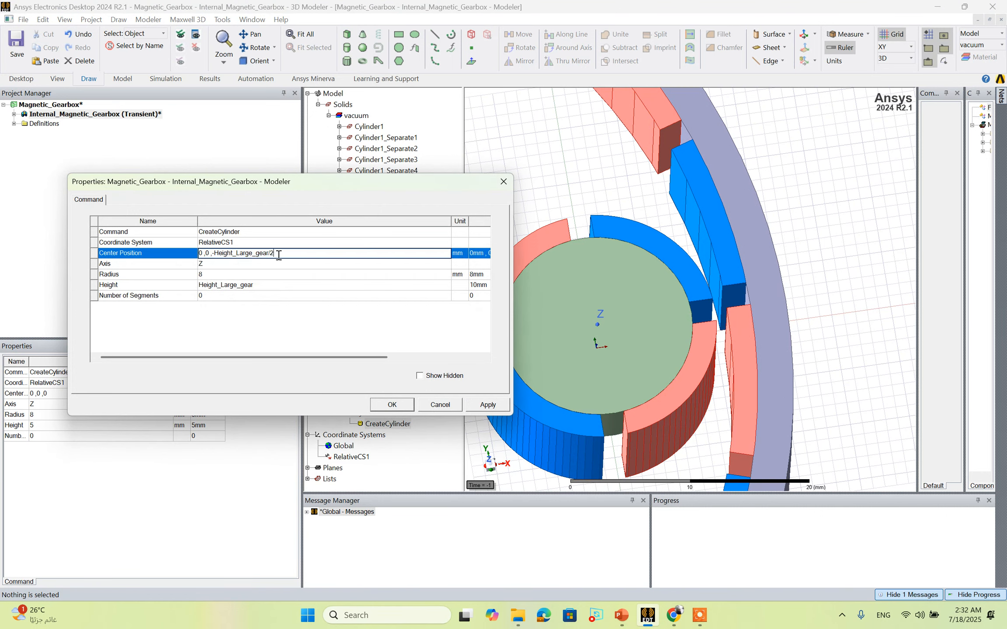
# Set the inner cylinder's radius to (D_large_gear_OD/2*5)-2mm-3mm and apply the change.
pyautogui.click(268, 275)
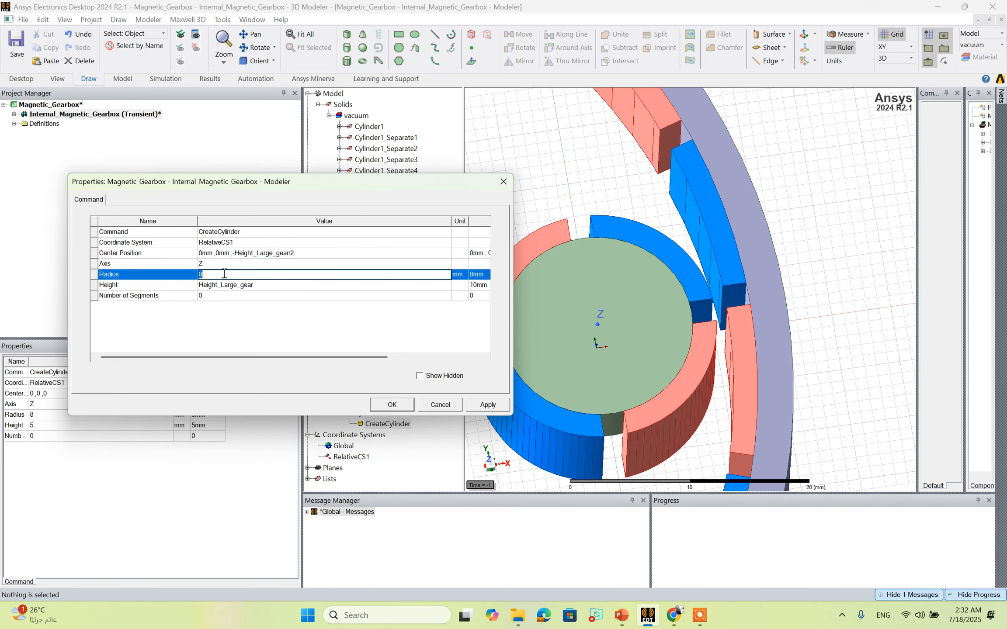
pyautogui.write('d')
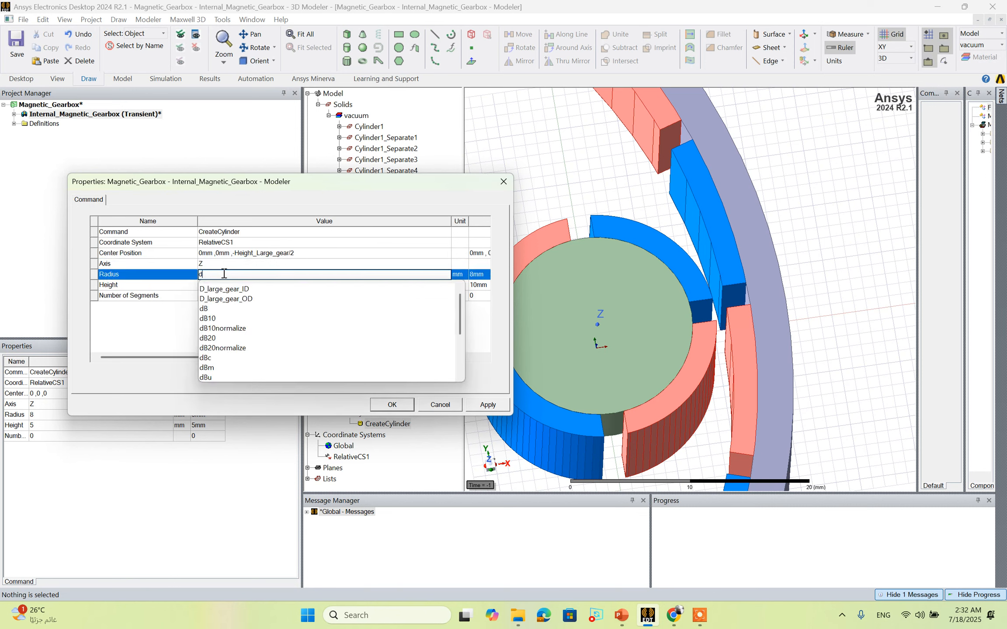
pyautogui.click(242, 300)
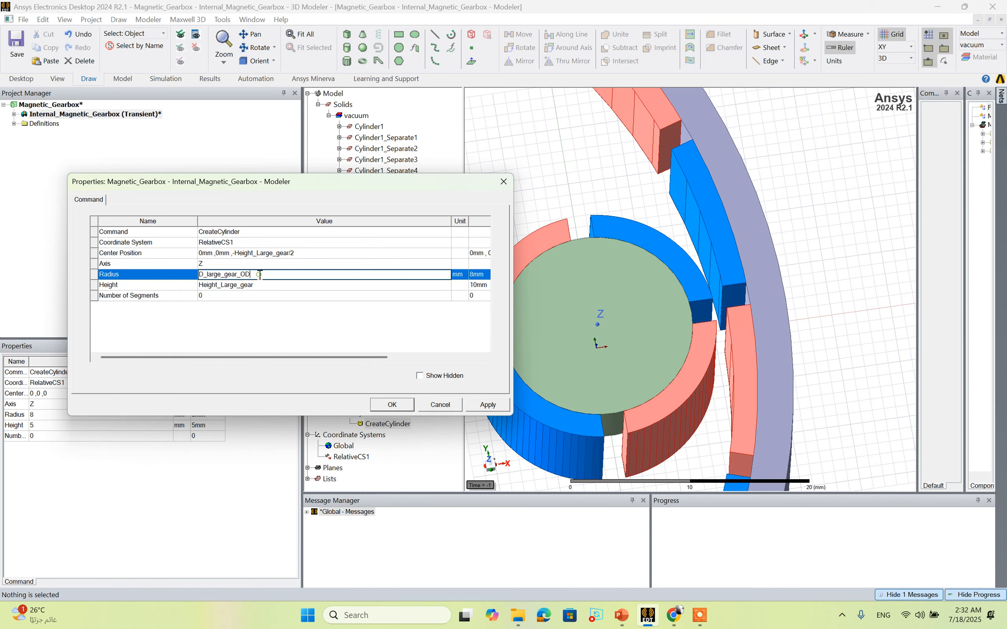
pyautogui.write('/2*5')
pyautogui.click(201, 274)
pyautogui.write('(')
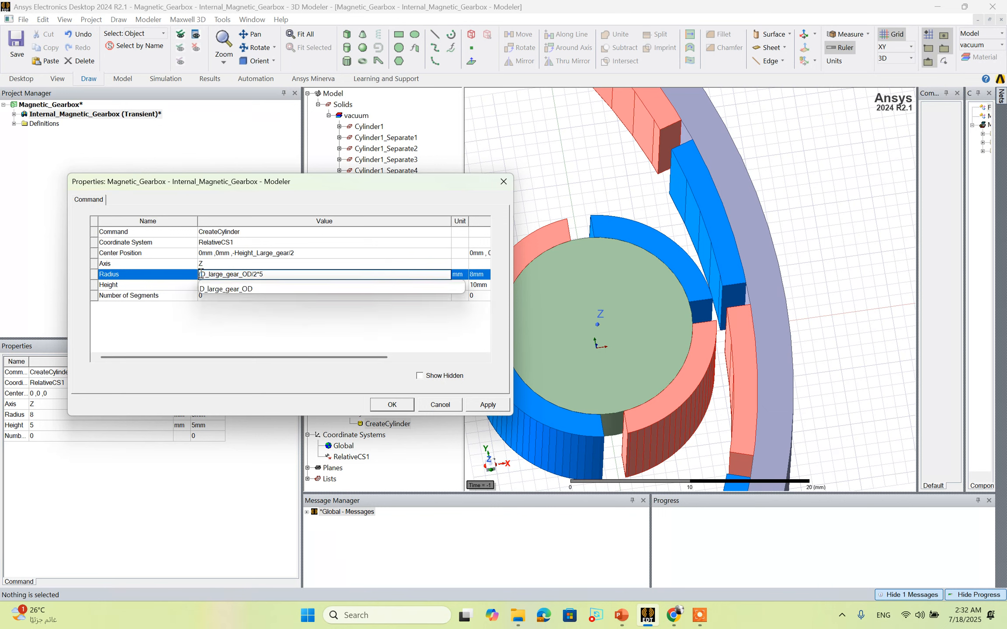
pyautogui.click(282, 274)
pyautogui.write(')-2mm-3mm')
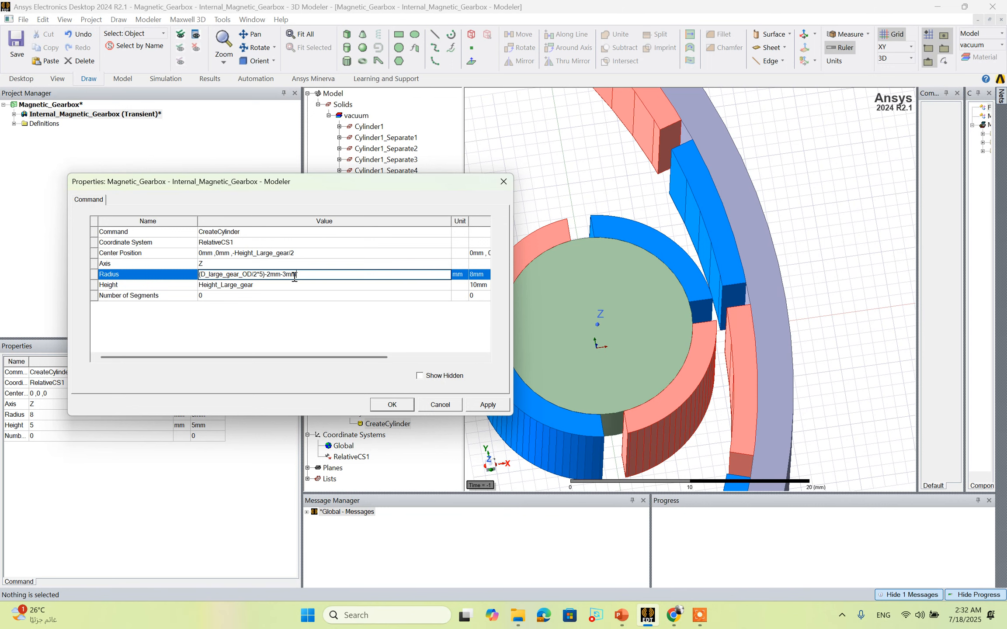
pyautogui.moveTo(296, 274); pyautogui.dragTo(284, 274)
pyautogui.click(322, 296)
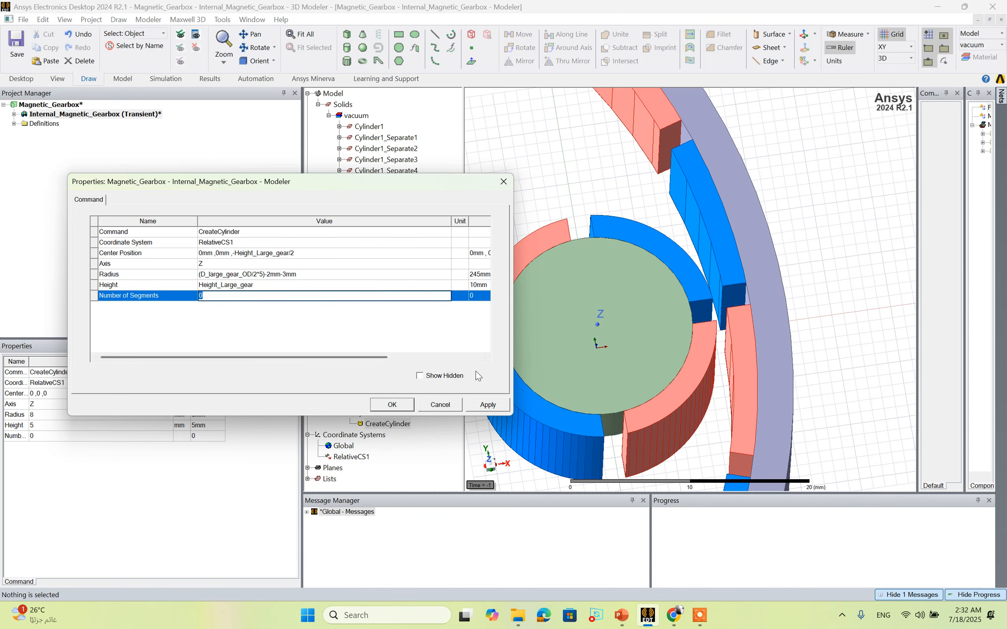
pyautogui.click(488, 405)
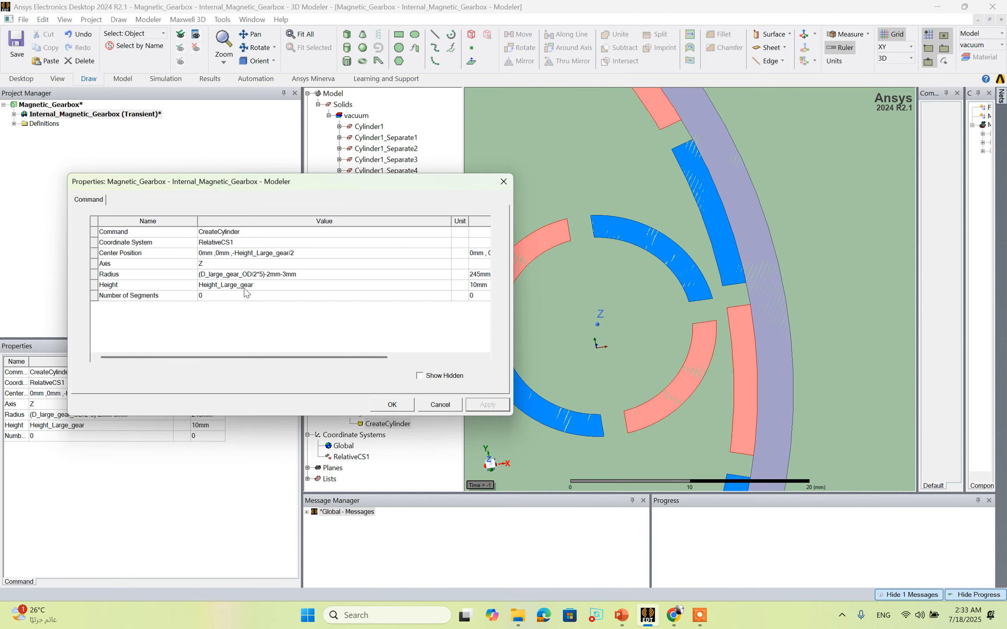
pyautogui.click(384, 405)
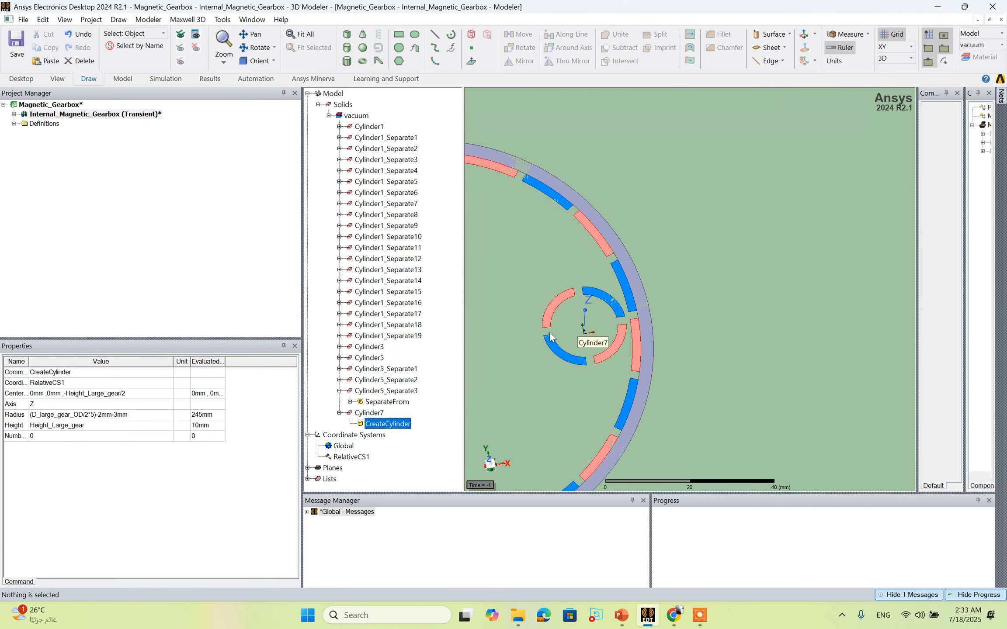
# Correct the inner cylinder's radius expression to (D_large_gear_OD/(2*5))-2mm-3mm.
pyautogui.doubleClick(398, 423)
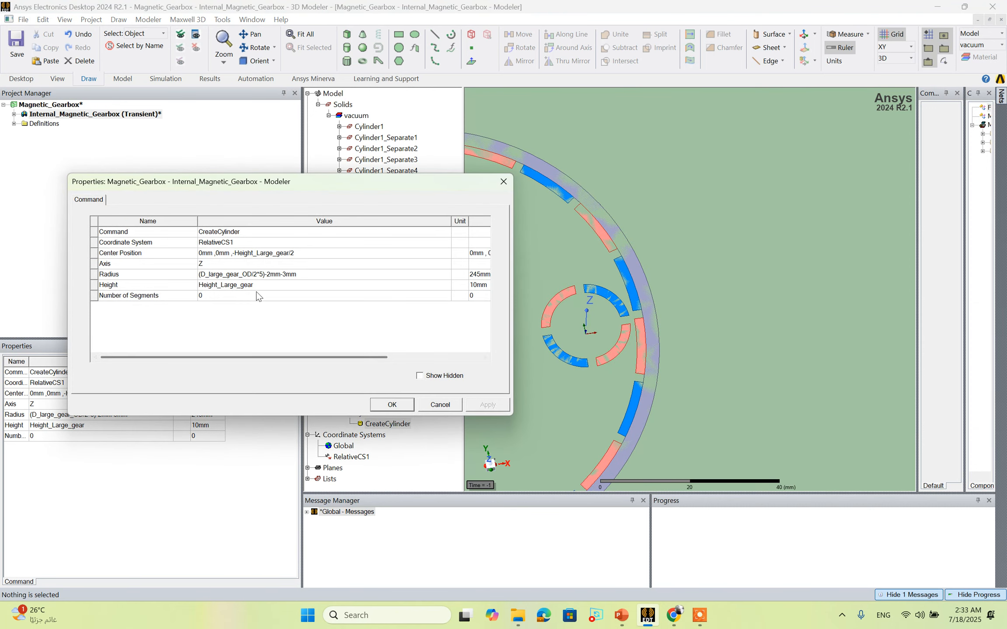
pyautogui.moveTo(299, 357); pyautogui.dragTo(337, 359)
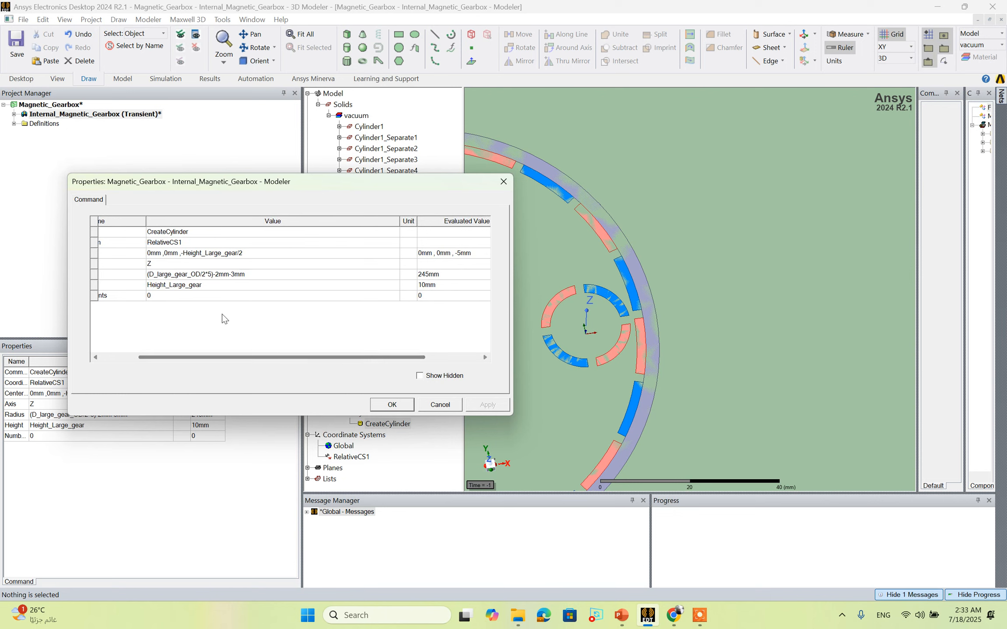
pyautogui.click(209, 274)
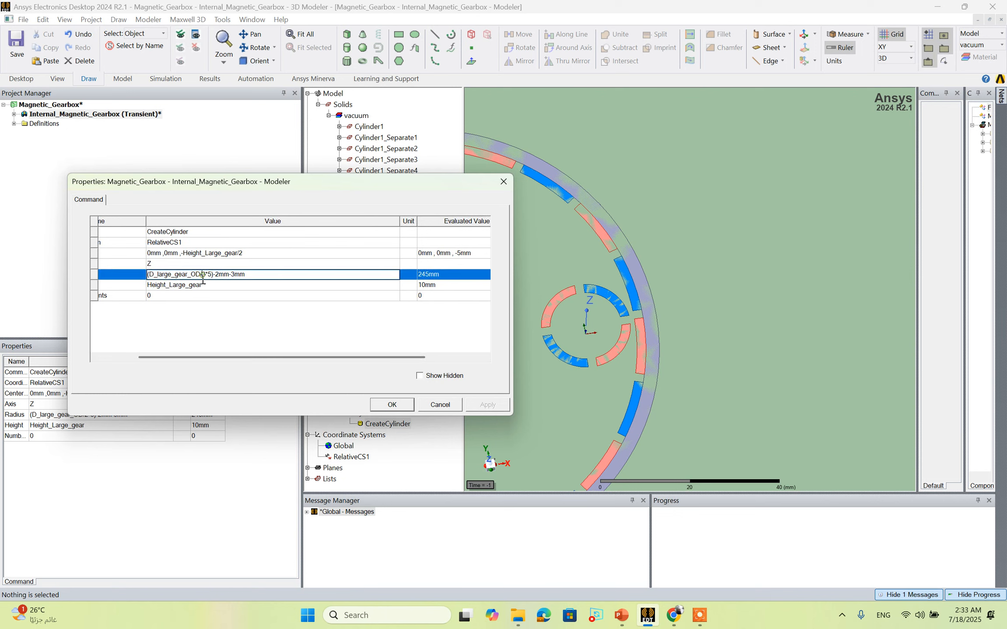
pyautogui.write('(')
pyautogui.click(215, 274)
pyautogui.write(')')
pyautogui.click(273, 331)
pyautogui.click(478, 403)
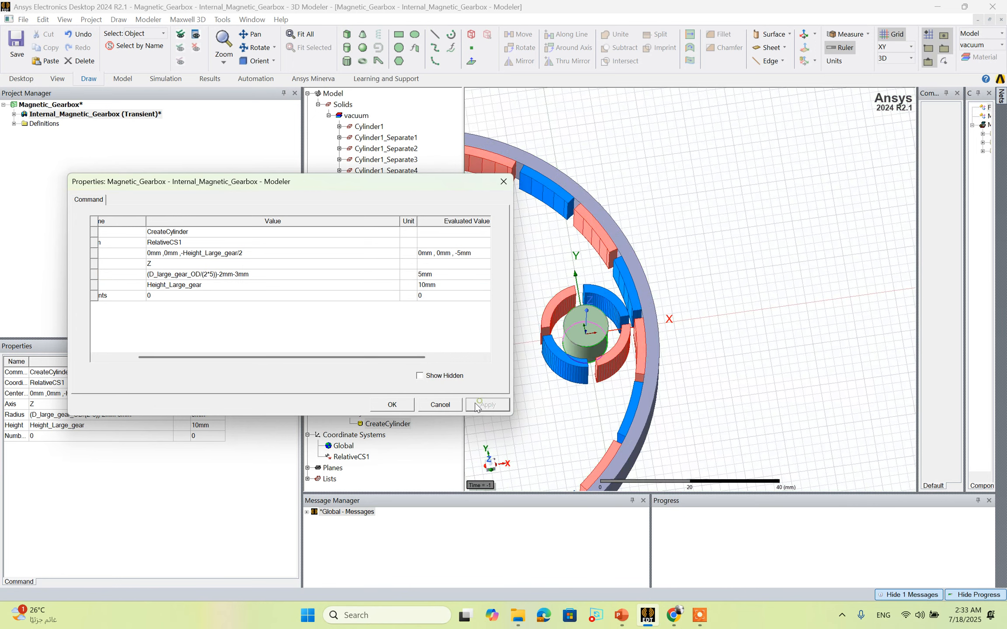
pyautogui.click(393, 404)
# Inspect the resized cylinder inside the magnets and review its creation parameters.
pyautogui.scroll(2, 594, 359)
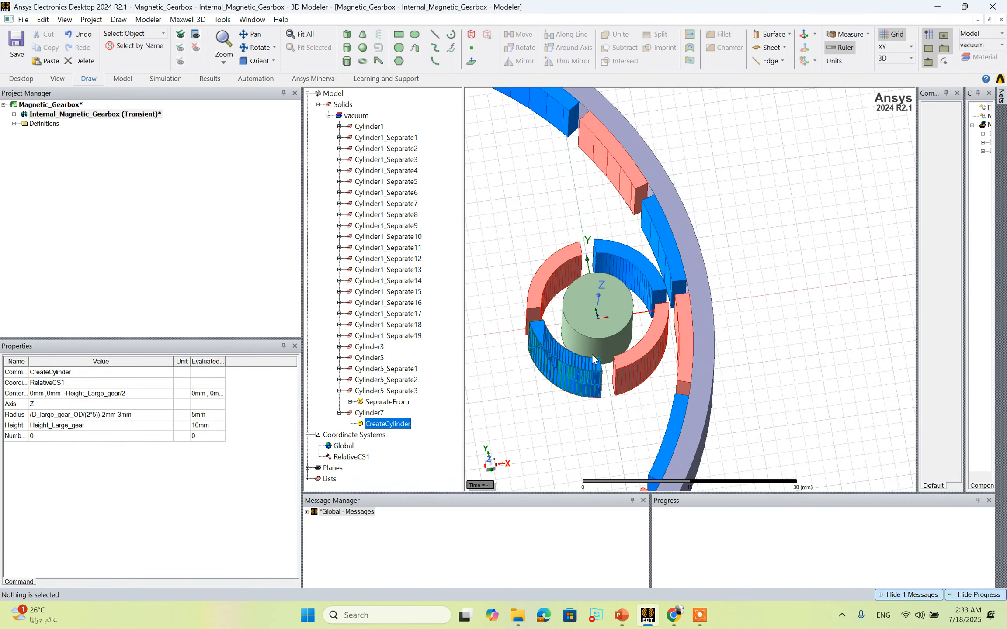
pyautogui.scroll(3, 594, 359)
pyautogui.moveTo(603, 326); pyautogui.dragTo(604, 338, button='middle')
pyautogui.scroll(-1, 605, 339)
pyautogui.click(387, 425)
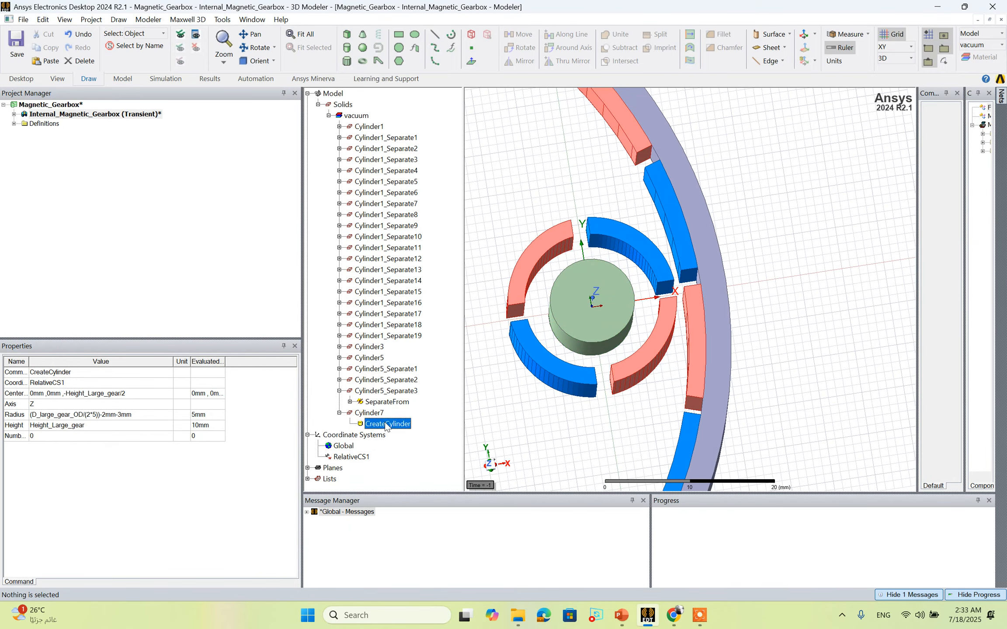
pyautogui.doubleClick(386, 424)
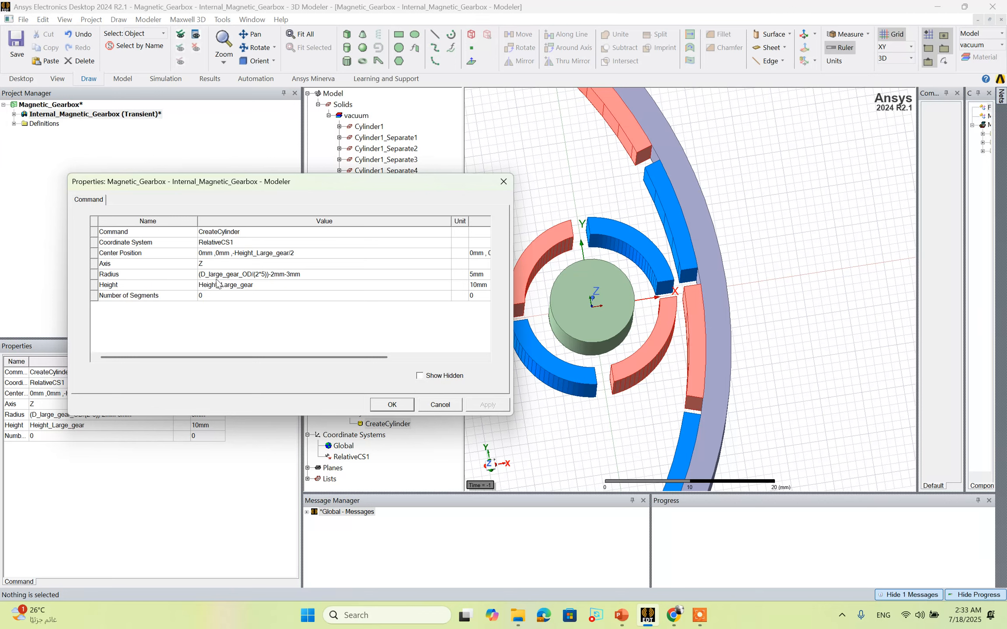
pyautogui.click(391, 405)
# Duplicate Cylinder7 in place and set the copy's radius to (D_large_gear_OD/(2*5))-2mm.
pyautogui.click(367, 416)
pyautogui.hotkey('ctrl', 'c')
pyautogui.hotkey('ctrl', 'v')
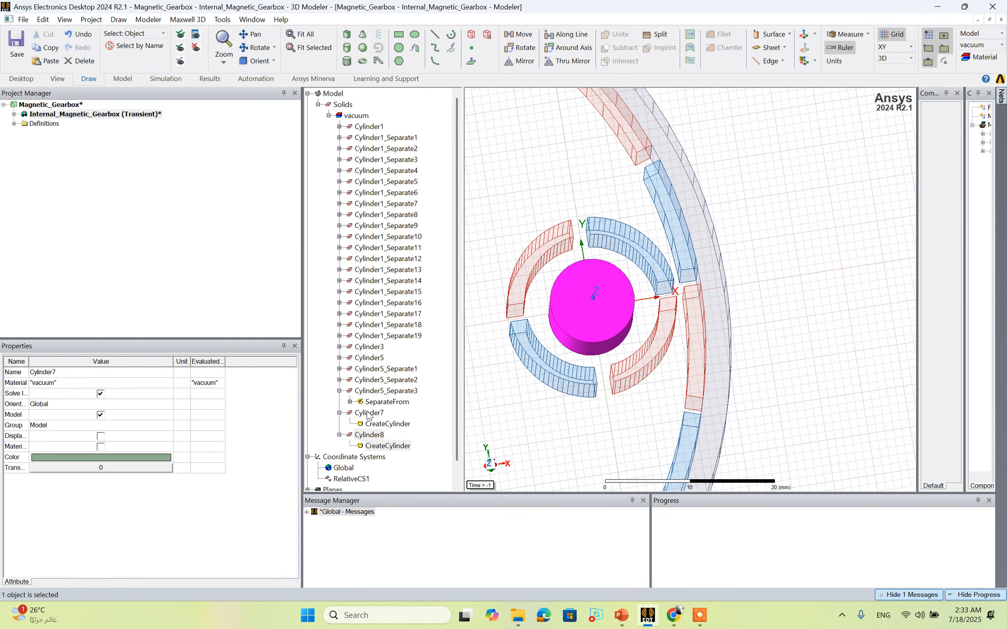
pyautogui.doubleClick(379, 446)
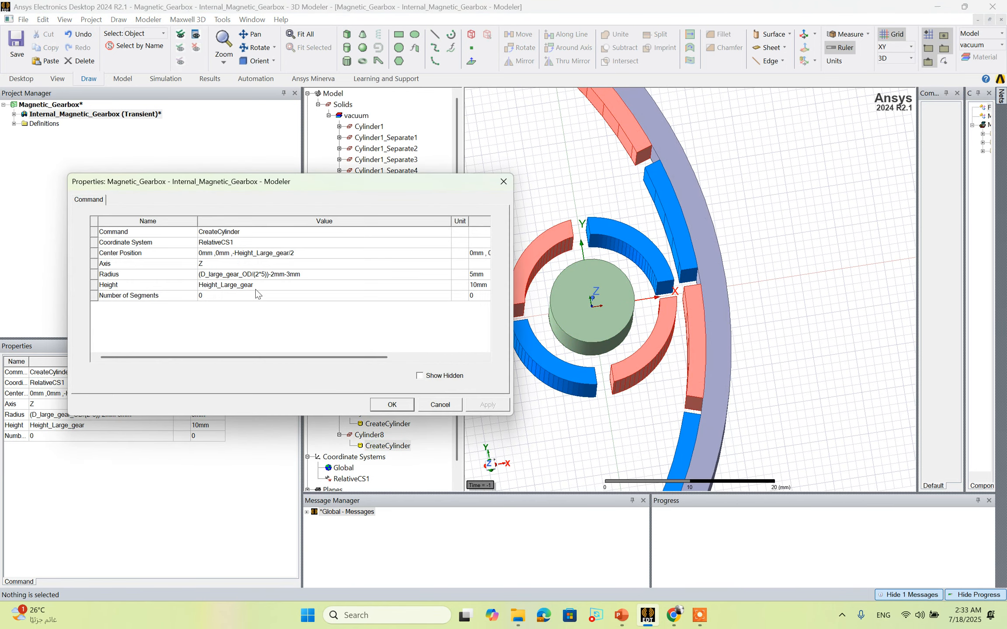
pyautogui.click(280, 275)
pyautogui.moveTo(311, 276); pyautogui.dragTo(287, 275)
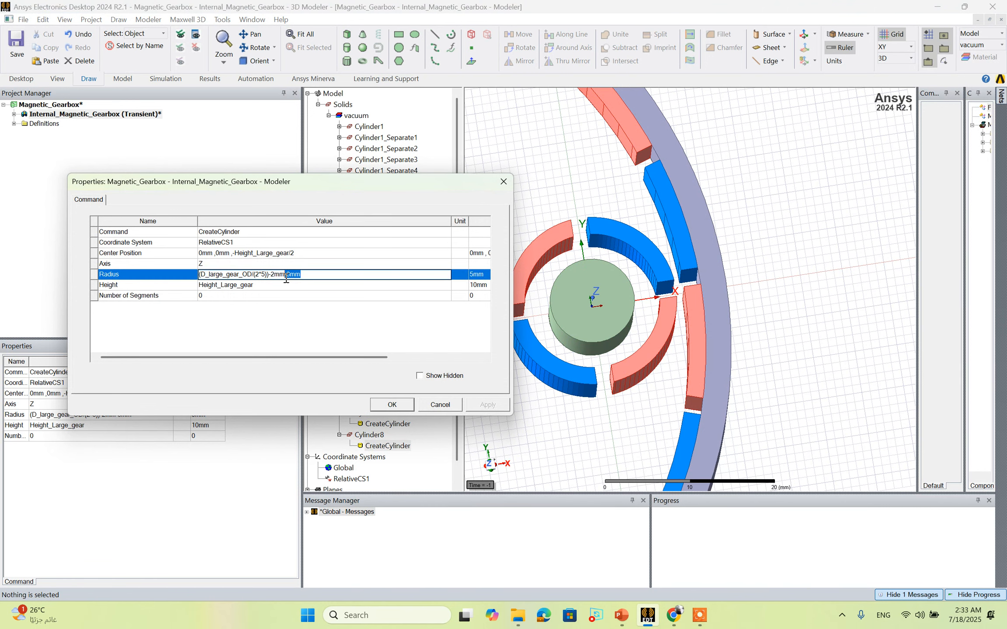
pyautogui.press('Return')
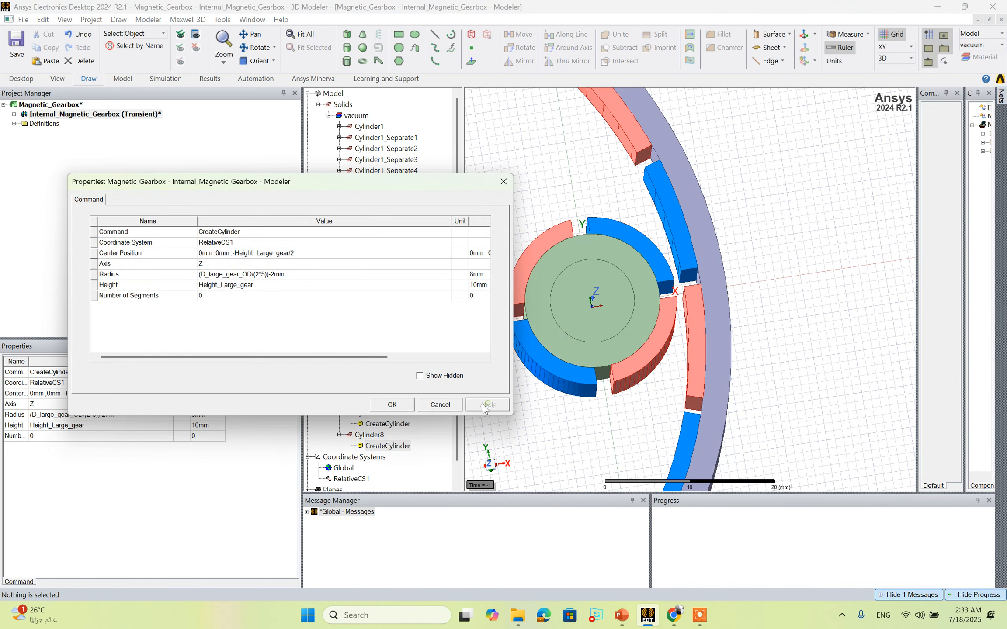
pyautogui.click(393, 406)
# Subtract Cylinder7 from Cylinder8, with Cylinder8 as the blank part and Cylinder7 as the tool part, without cloning the tool.
pyautogui.click(371, 435)
pyautogui.click(370, 413)
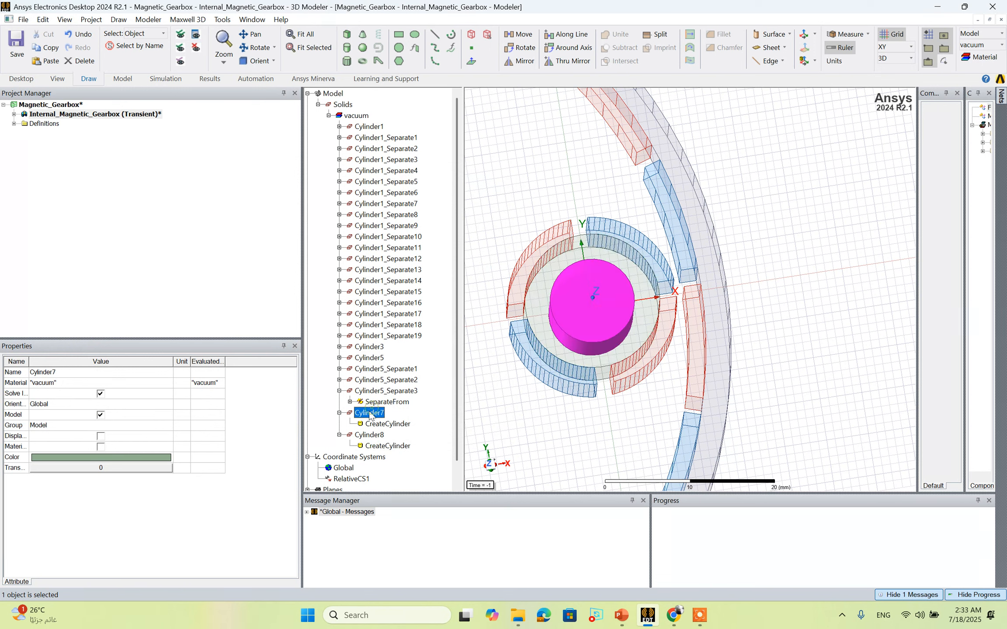
pyautogui.keyDown('ctrl'); pyautogui.click(370, 435); pyautogui.keyUp('ctrl')
pyautogui.rightClick(371, 435)
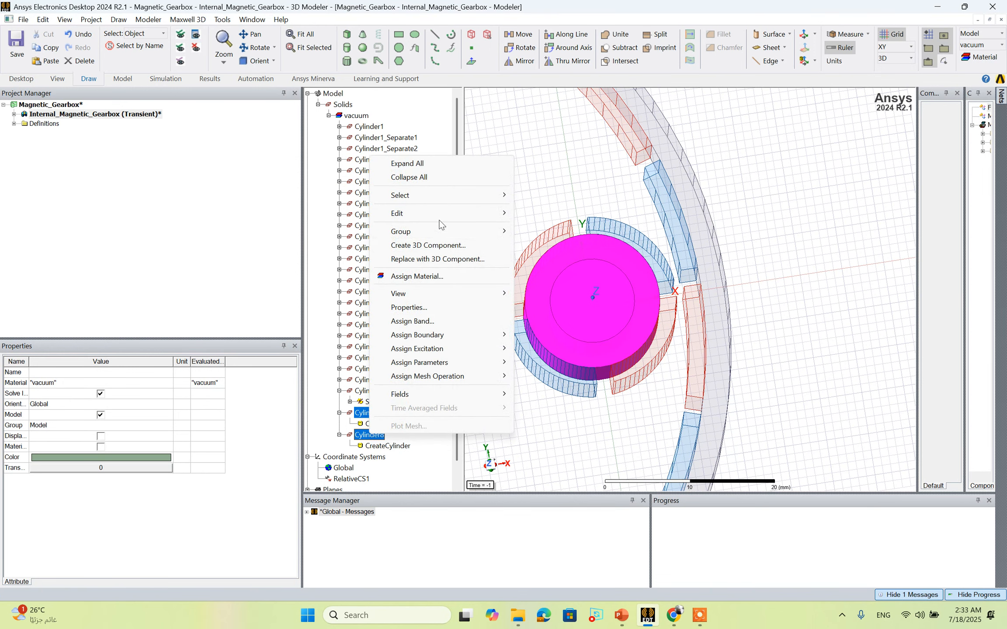
pyautogui.moveTo(442, 214)
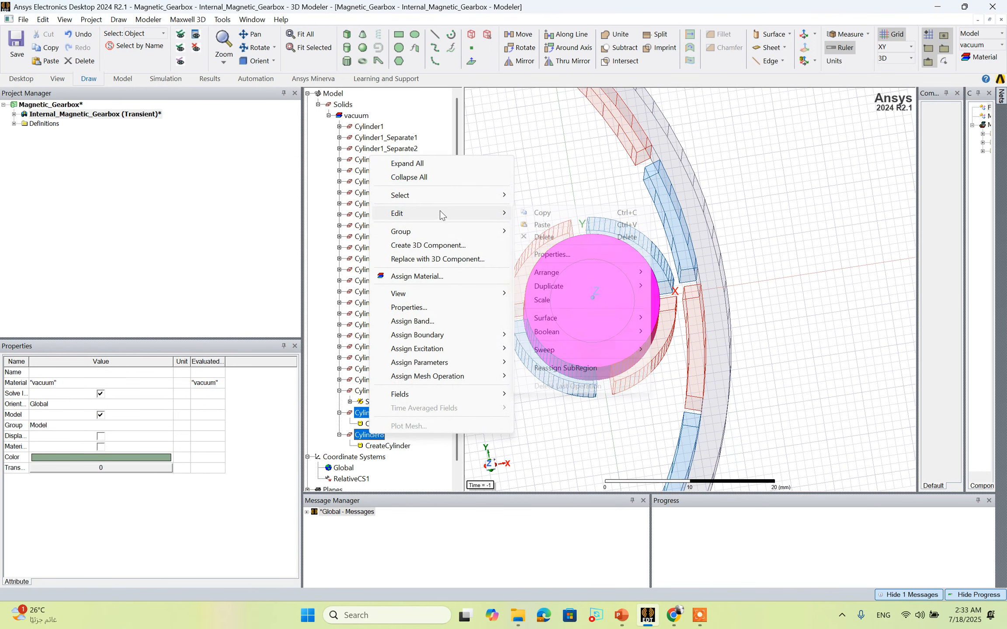
pyautogui.click(546, 331)
pyautogui.click(684, 343)
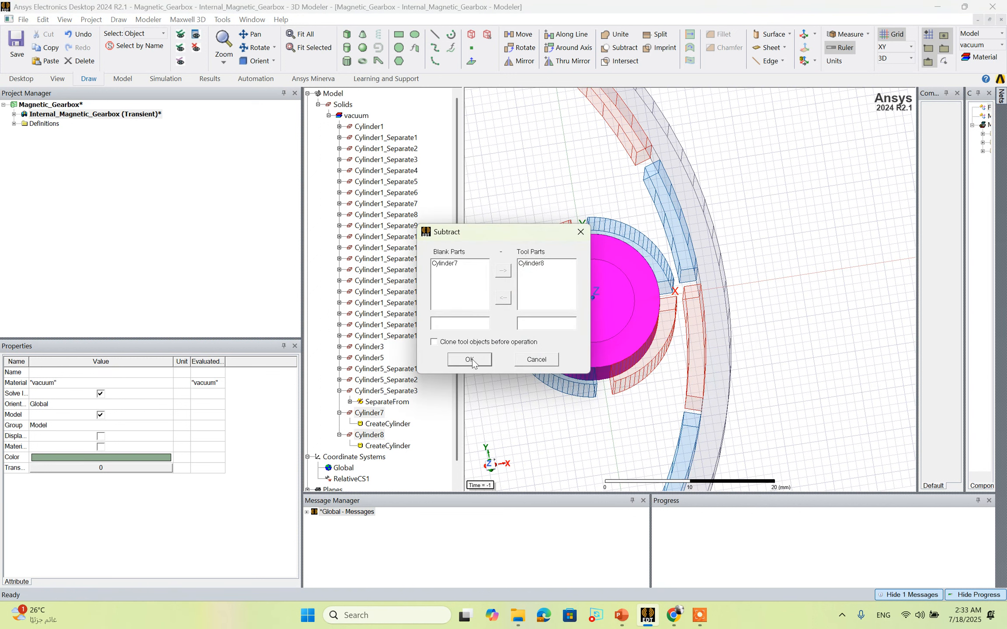
pyautogui.moveTo(496, 235); pyautogui.dragTo(240, 228)
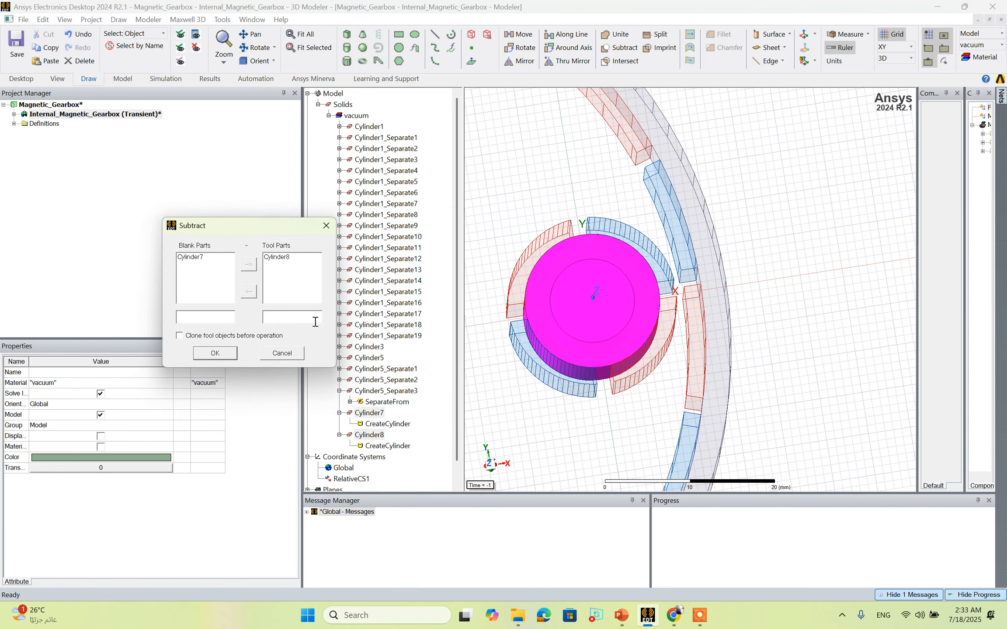
pyautogui.click(192, 258)
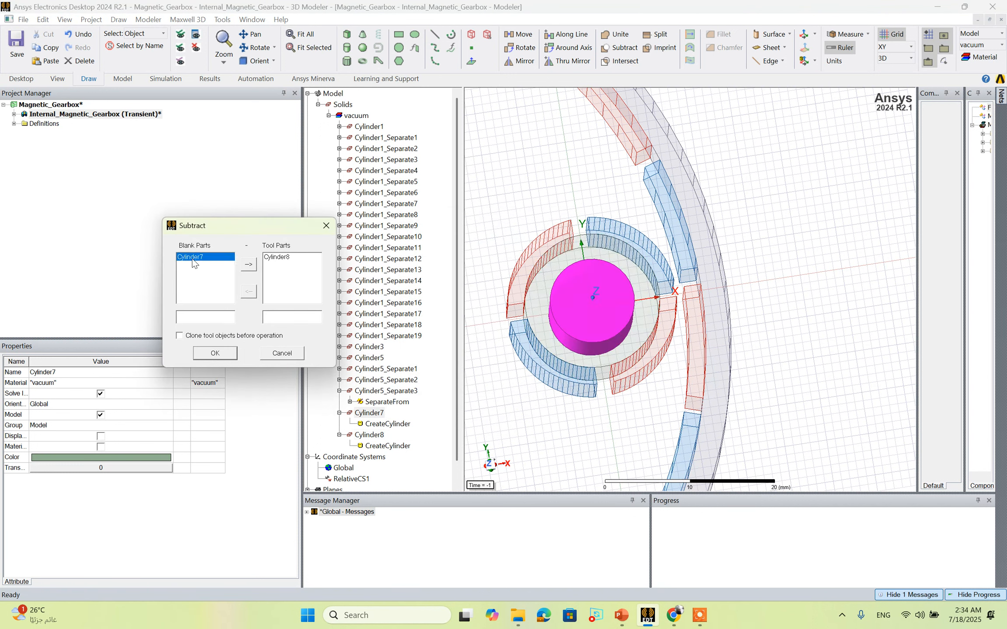
pyautogui.click(248, 264)
pyautogui.click(280, 265)
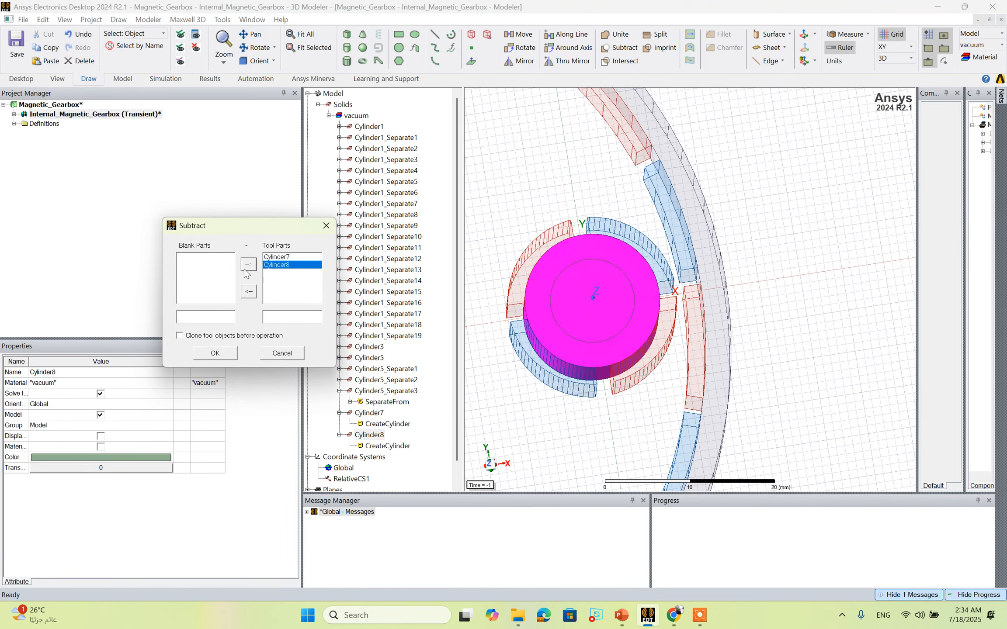
pyautogui.click(248, 291)
pyautogui.click(215, 353)
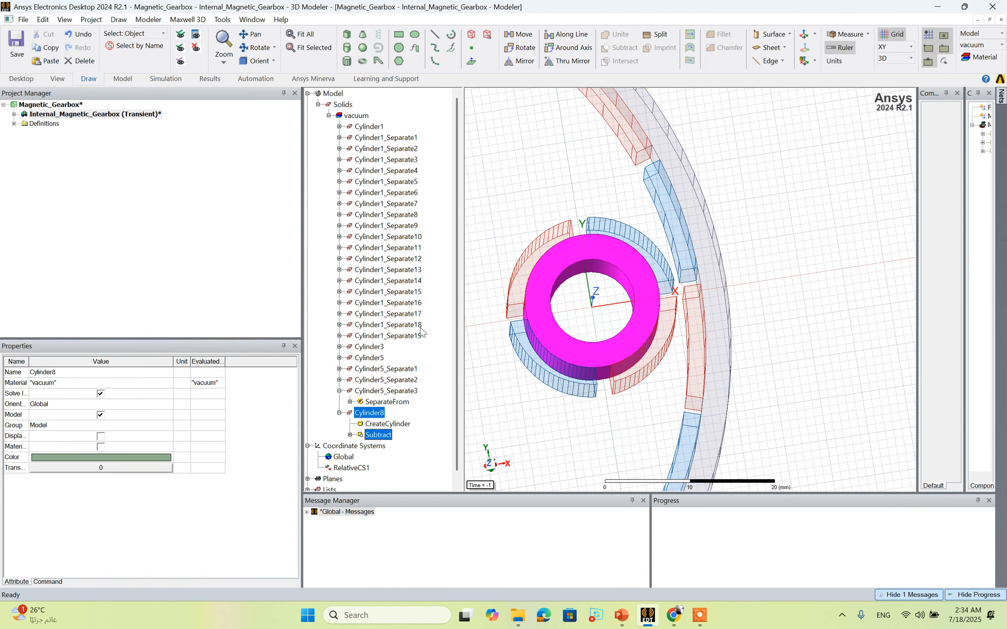
# Change the colour of the hollow Cylinder8 body to the greyish blue-violet custom colour.
pyautogui.rightClick(377, 412)
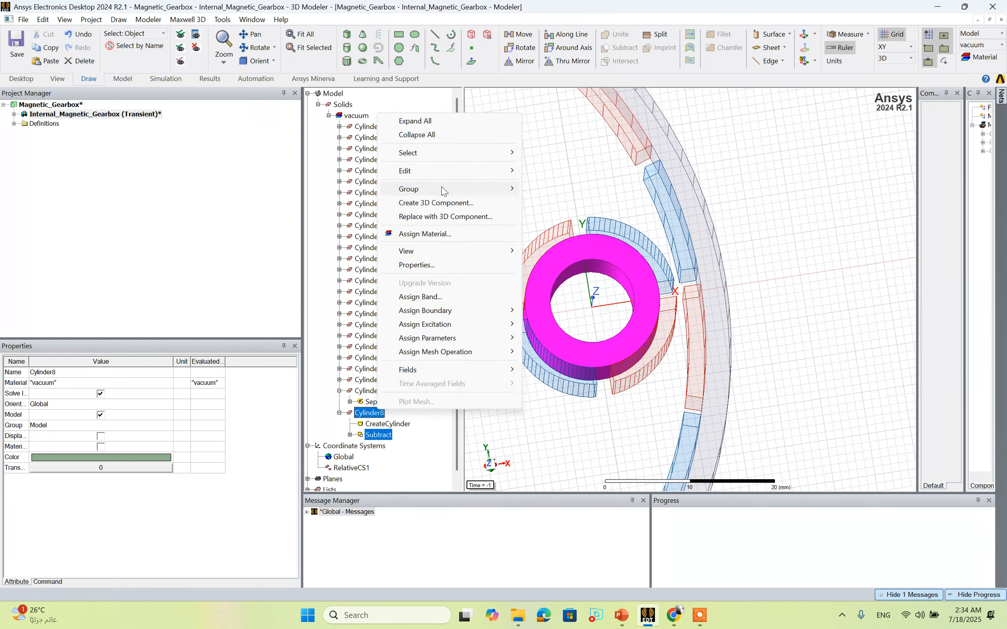
pyautogui.moveTo(441, 171)
pyautogui.click(567, 210)
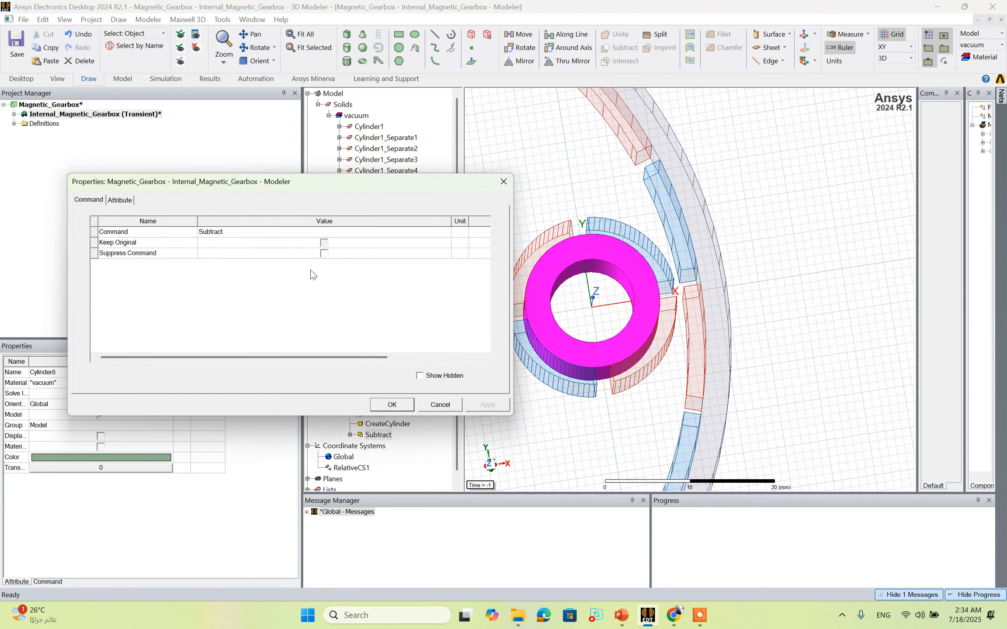
pyautogui.click(122, 202)
pyautogui.click(208, 317)
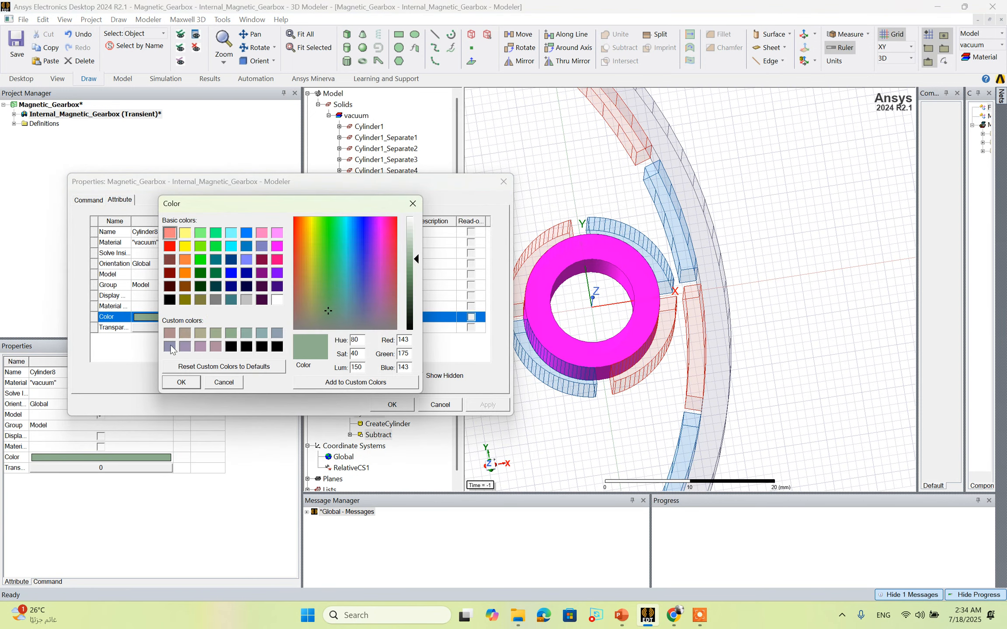
pyautogui.click(169, 346)
pyautogui.click(181, 382)
pyautogui.click(392, 404)
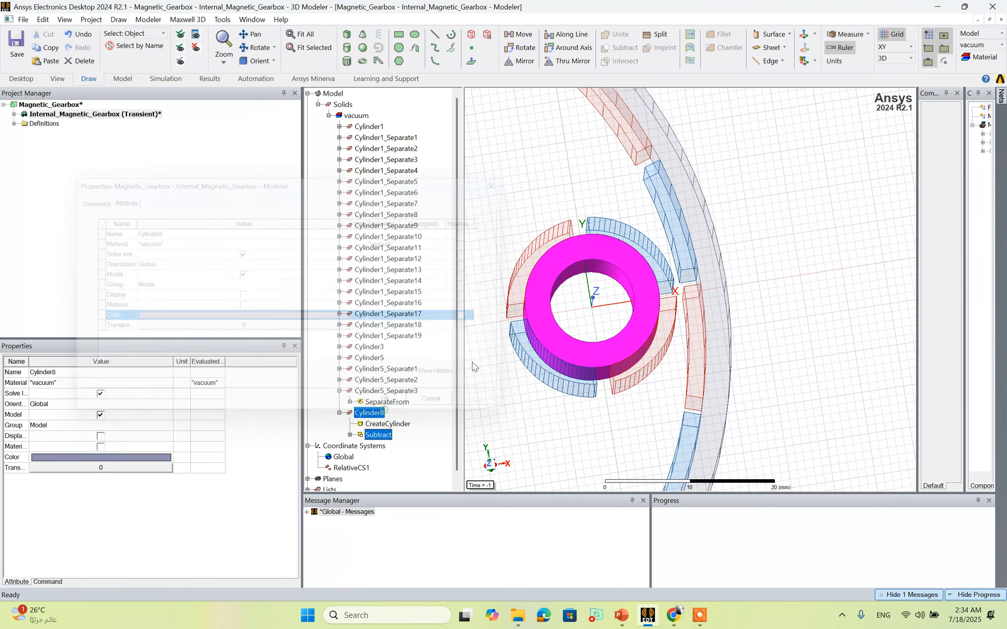
pyautogui.click(559, 314)
pyautogui.scroll(-3, 621, 258)
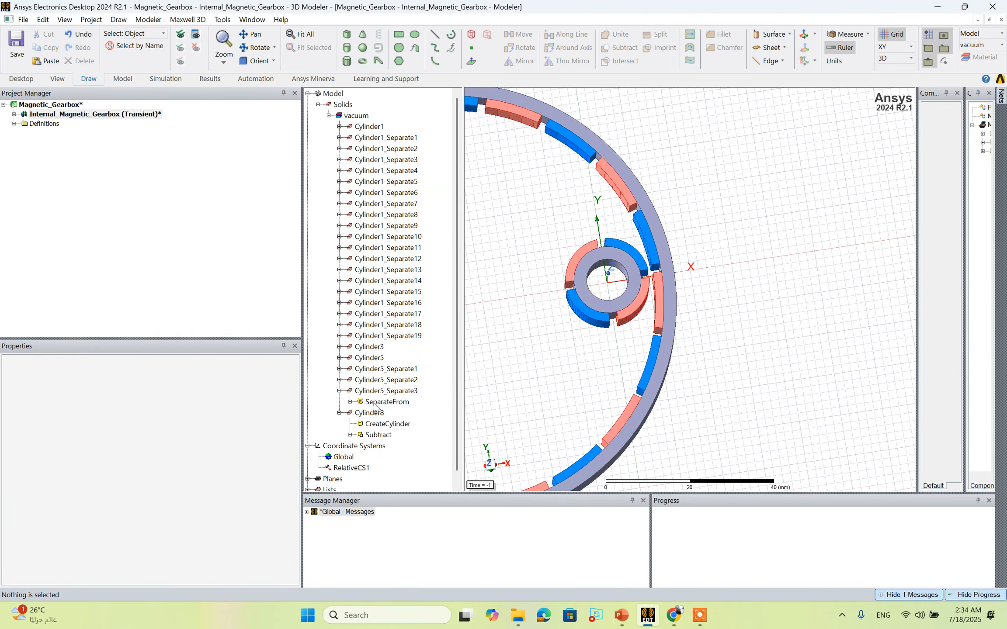
# Collapse the expanded history of Cylinder8 and Cylinder5_Separate3, and set the orientation of Cylinder5 to RelativeCS1.
pyautogui.click(339, 412)
pyautogui.click(340, 391)
pyautogui.click(361, 367)
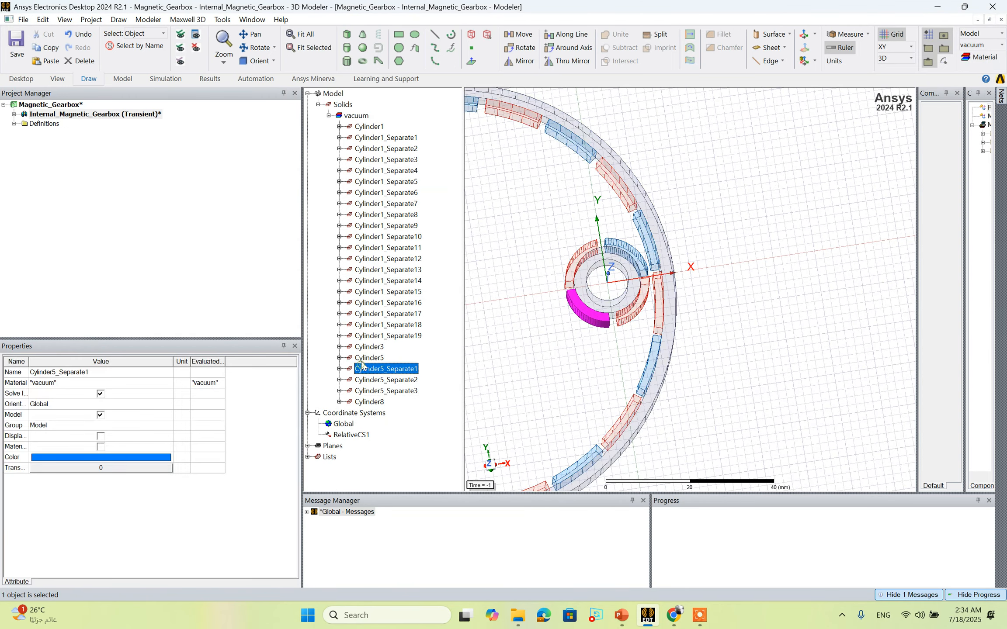
pyautogui.click(361, 358)
pyautogui.click(362, 369)
pyautogui.click(362, 358)
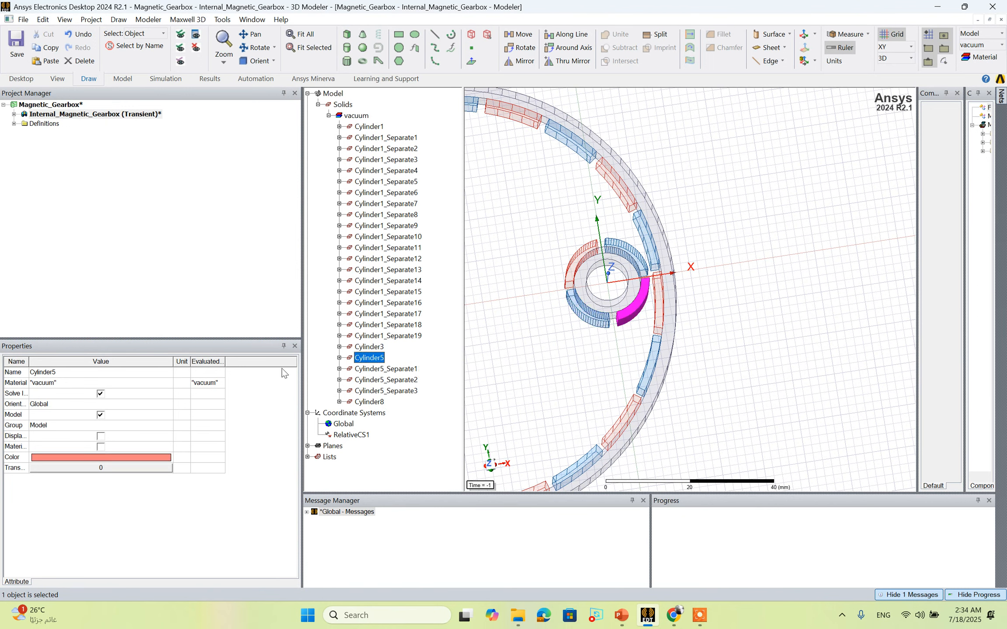
pyautogui.click(134, 405)
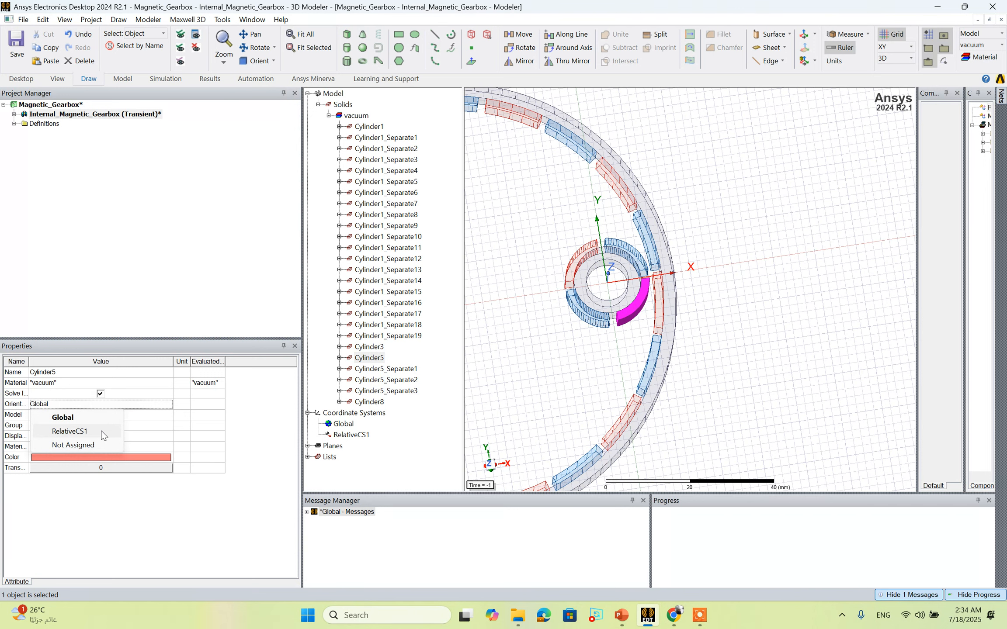
pyautogui.click(77, 433)
# Set the orientation of Cylinder5_Separate1 and Cylinder5_Separate2 to RelativeCS1.
pyautogui.click(358, 370)
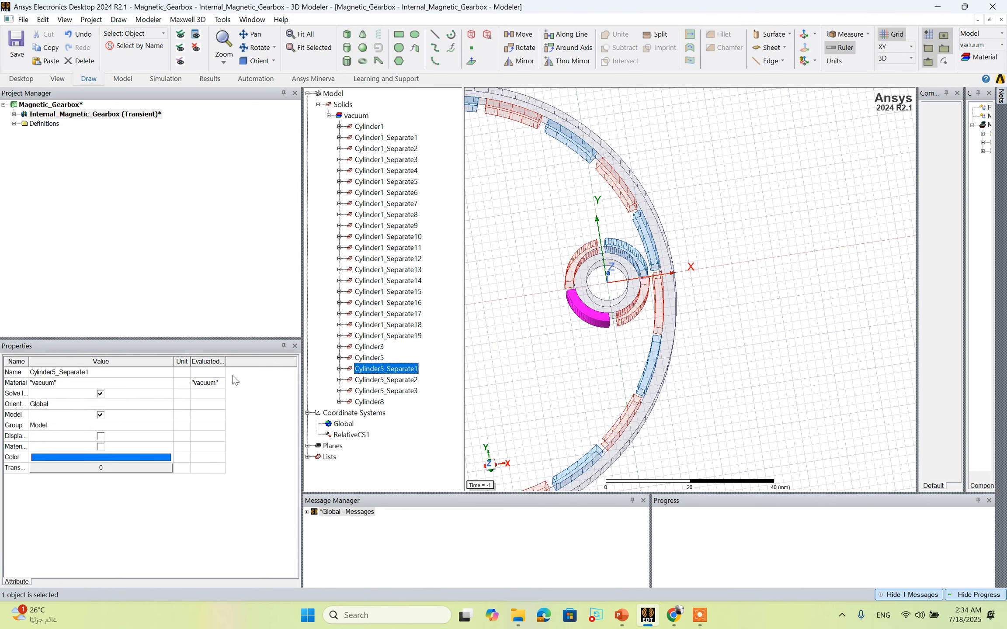
pyautogui.click(92, 404)
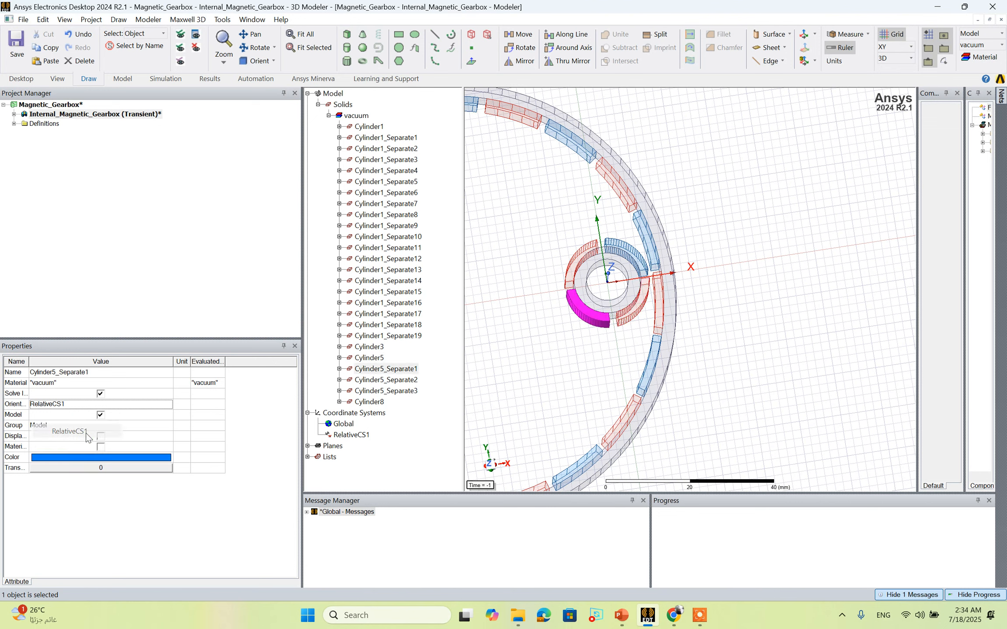
pyautogui.click(386, 380)
pyautogui.click(93, 404)
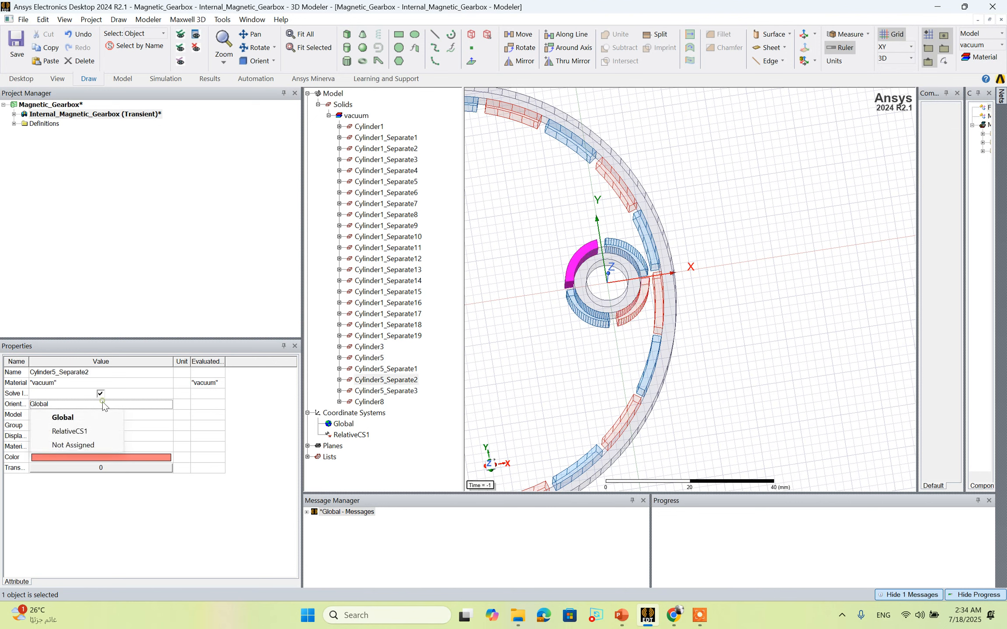
pyautogui.click(77, 427)
# Set the orientation of the Cylinder5_Separate3 magnet and the Cylinder8 body to RelativeCS1.
pyautogui.click(371, 400)
pyautogui.click(373, 392)
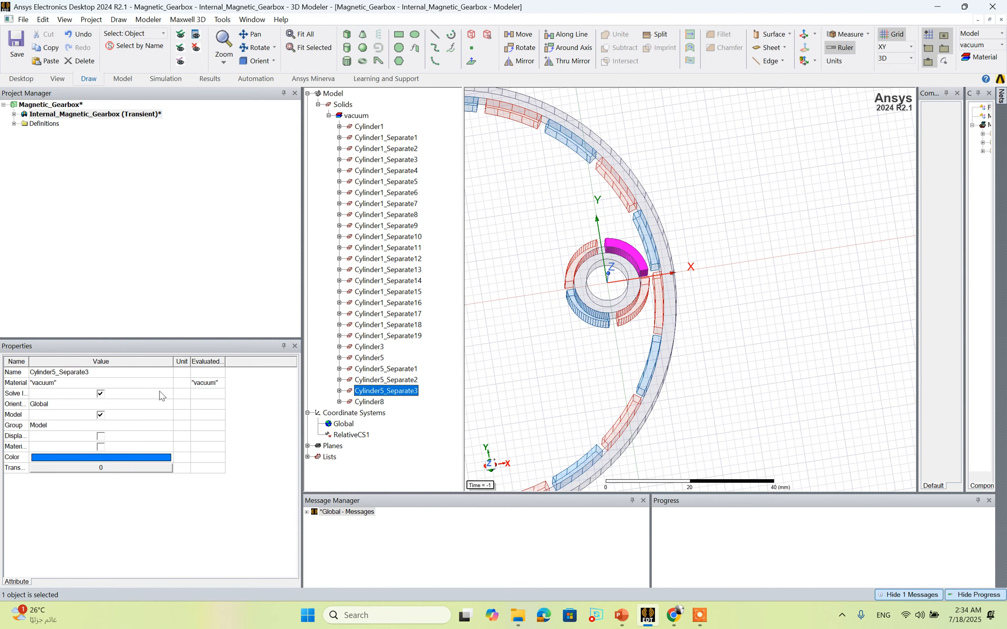
pyautogui.click(131, 405)
pyautogui.click(98, 427)
pyautogui.click(369, 402)
pyautogui.click(98, 405)
pyautogui.click(56, 428)
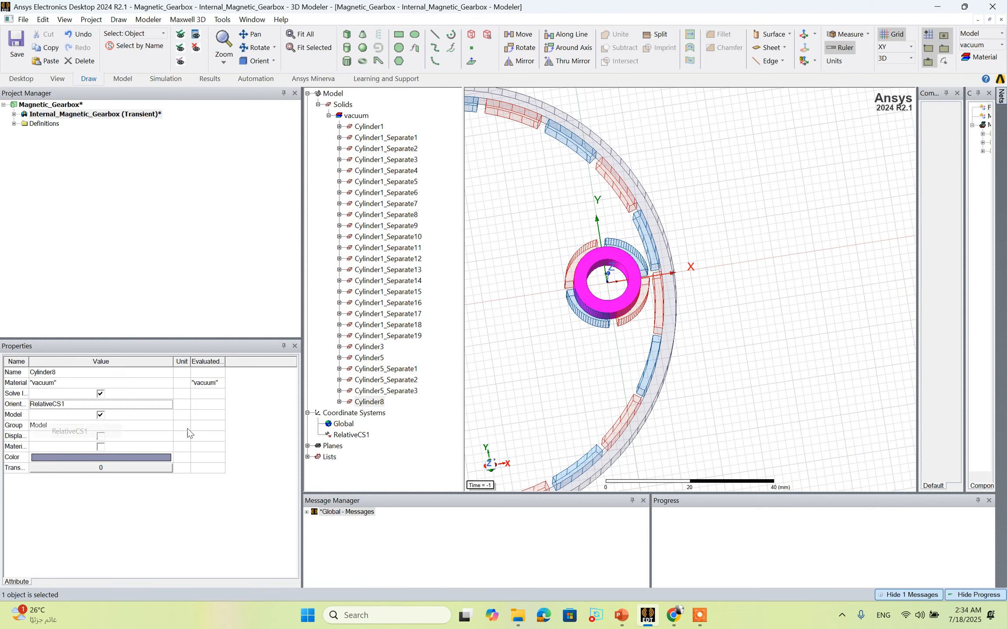
# Examine the complete gearbox model, with the small gear inside the large magnet ring, from several angles and from above.
pyautogui.click(547, 246)
pyautogui.scroll(-8, 547, 245)
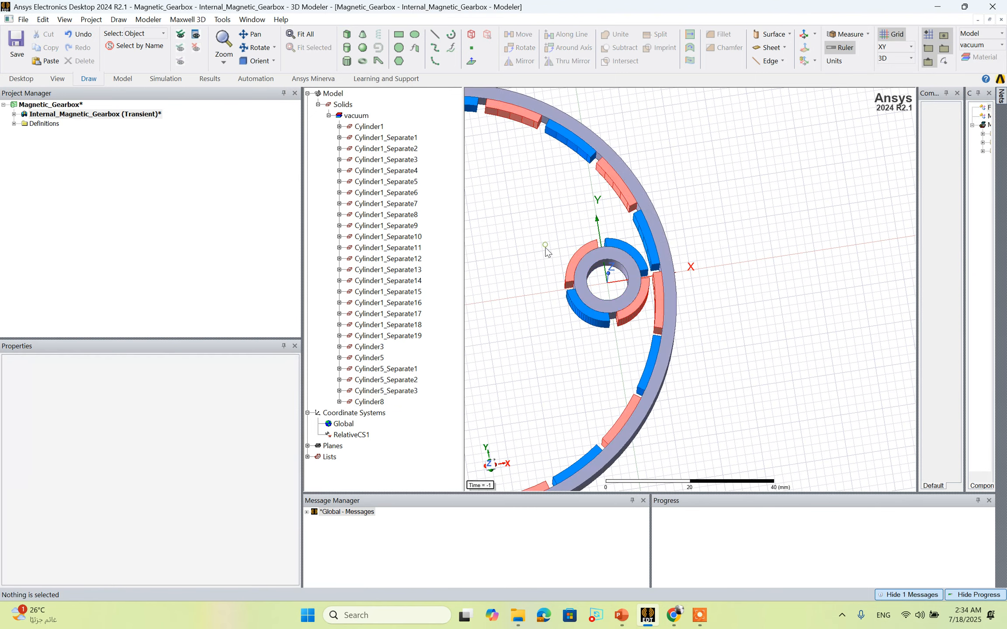
pyautogui.scroll(5, 539, 261)
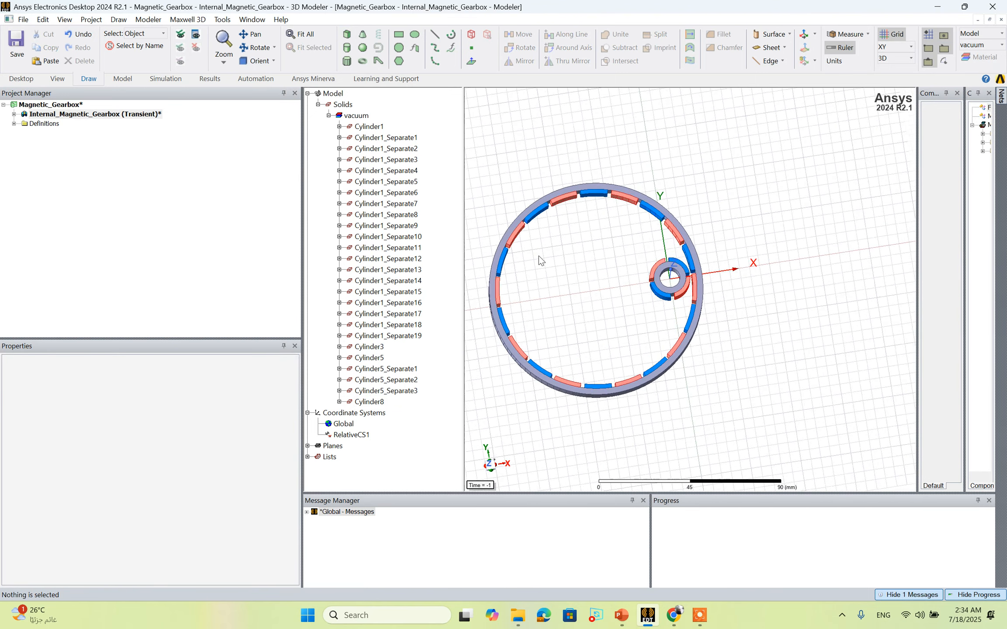
pyautogui.moveTo(553, 276)
pyautogui.keyDown('alt'); pyautogui.mouseDown()
pyautogui.moveTo(533, 226)
pyautogui.moveTo(569, 241)
pyautogui.moveTo(555, 255)
pyautogui.mouseUp(); pyautogui.keyUp('alt')
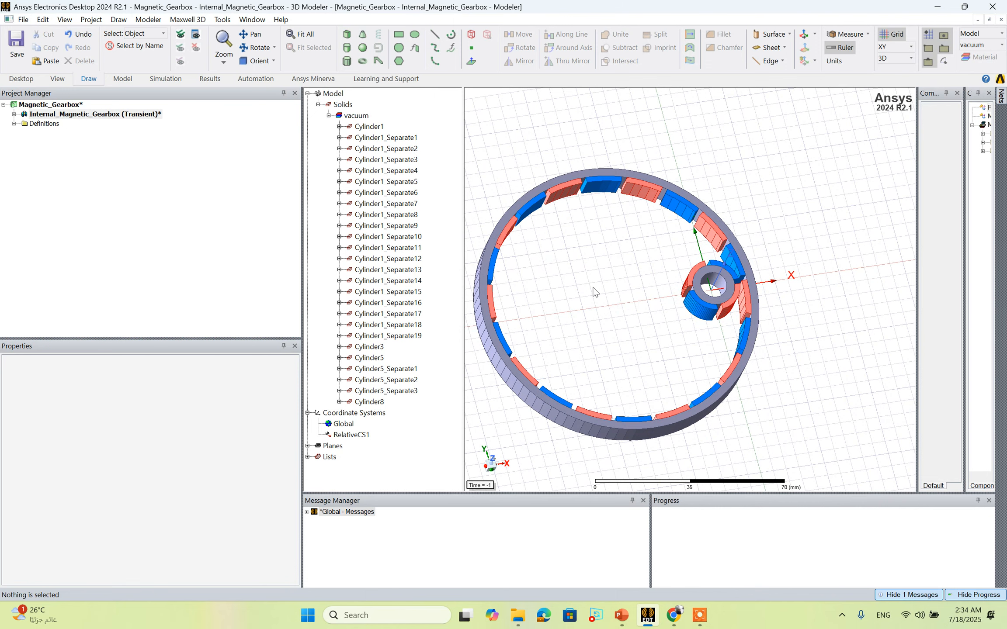
pyautogui.keyDown('alt'); pyautogui.moveTo(593, 292); pyautogui.dragTo(562, 276); pyautogui.keyUp('alt')
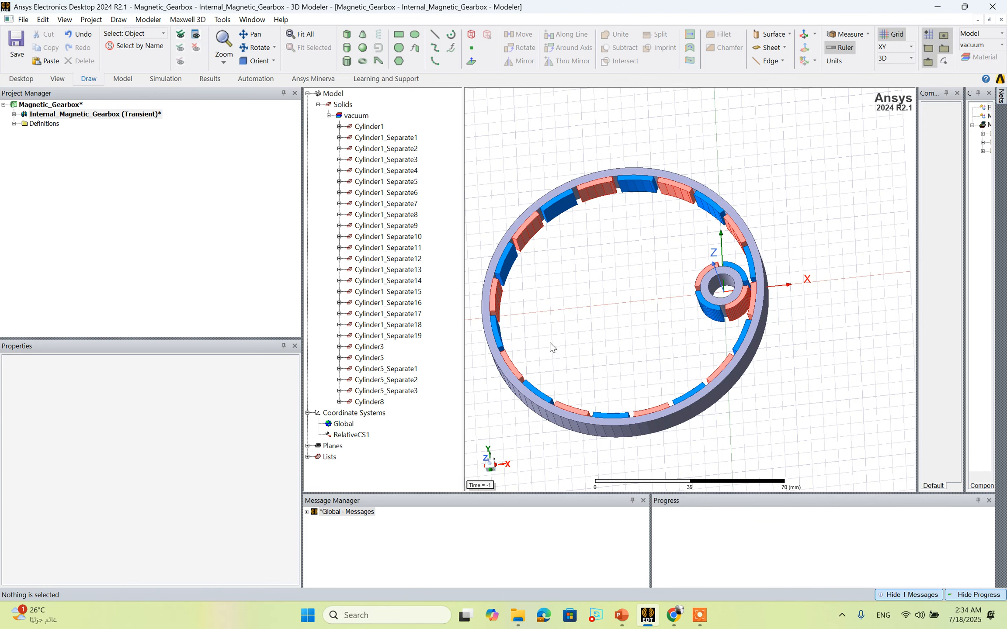
pyautogui.keyDown('alt'); pyautogui.moveTo(579, 300); pyautogui.dragTo(544, 348); pyautogui.keyUp('alt')
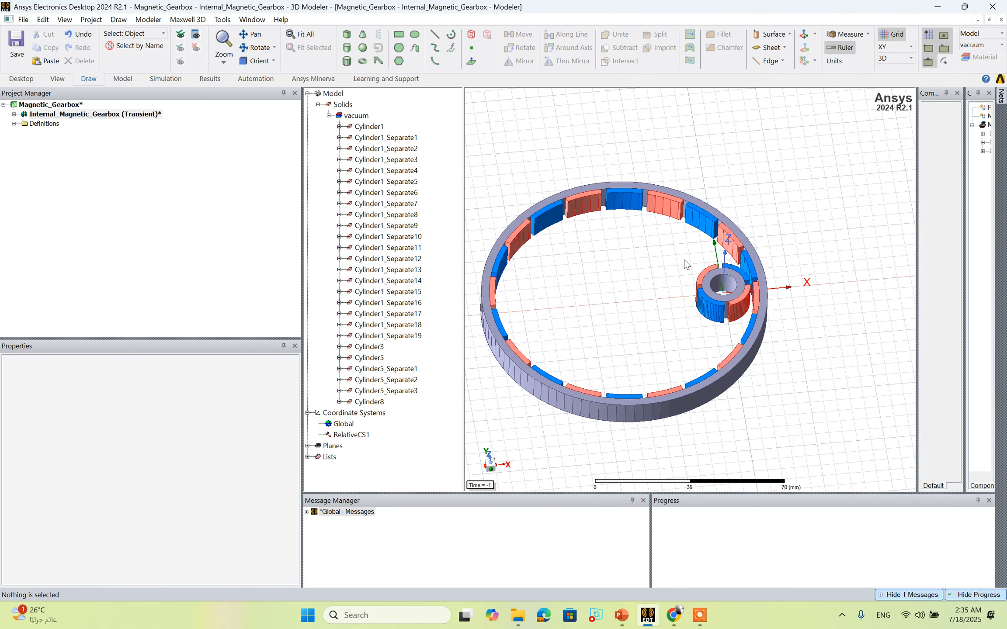
pyautogui.moveTo(683, 260); pyautogui.dragTo(692, 290, button='middle')
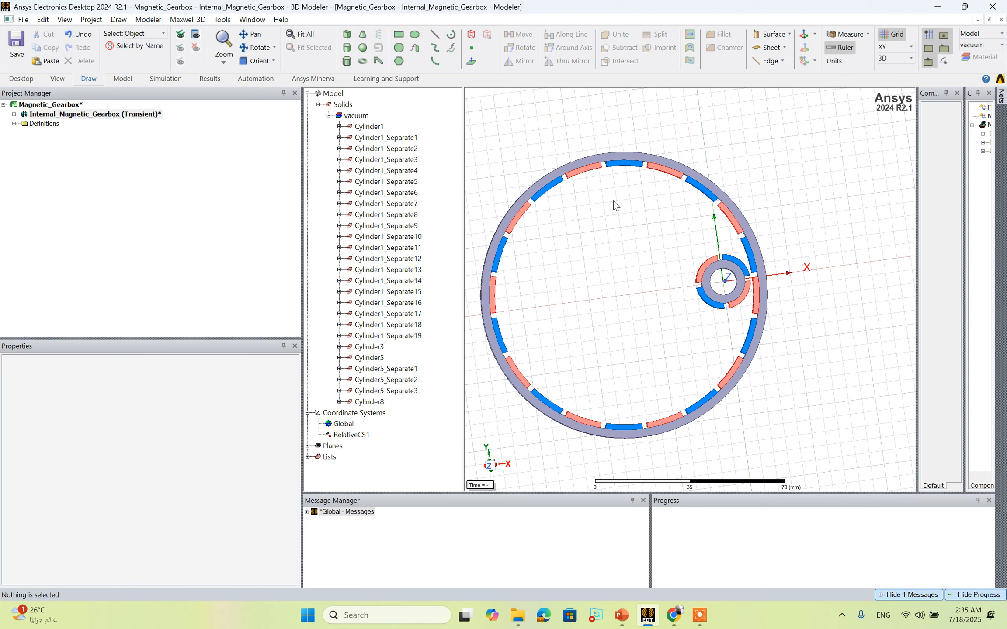
pyautogui.click(699, 615)
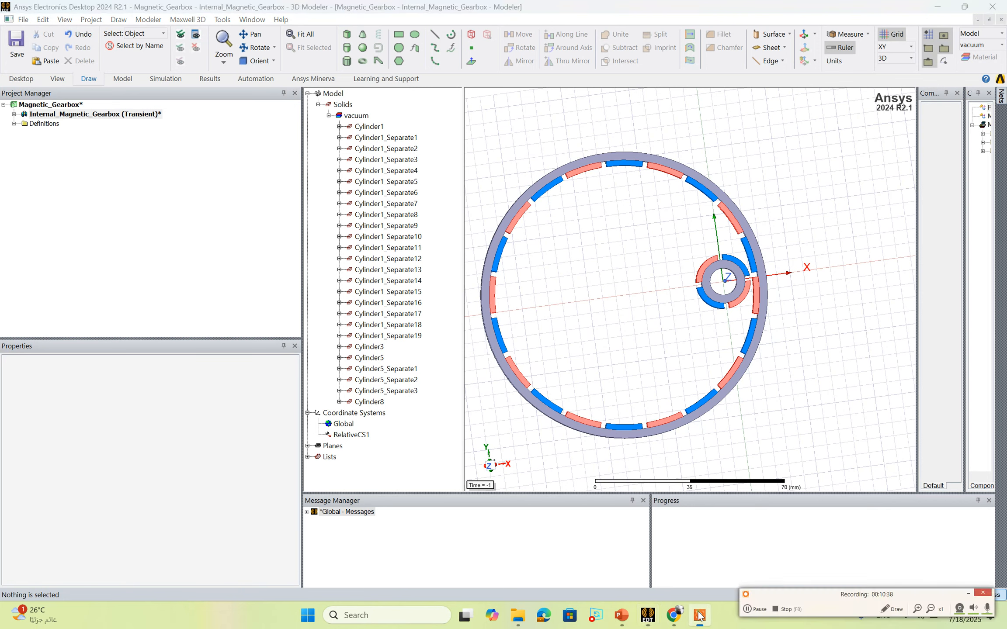